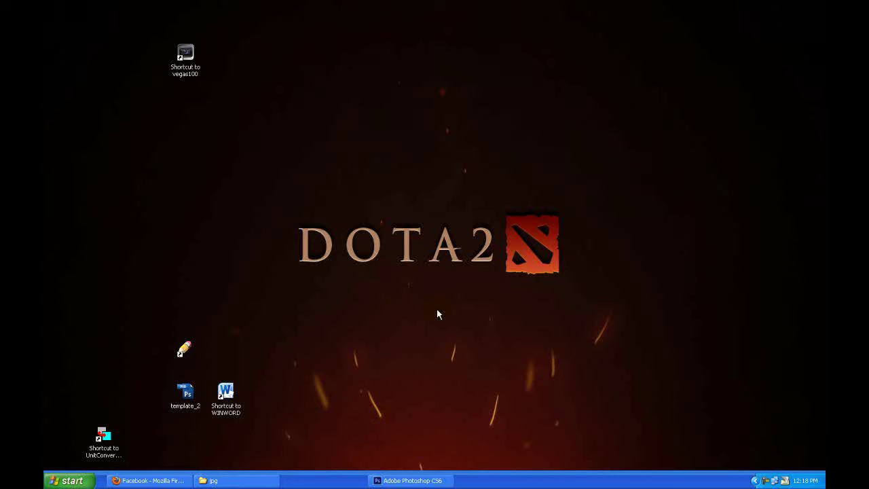
- Drag 00000378.jpg from the Family day 2013 jpg folder into Photoshop CS6
left_click(210, 480)
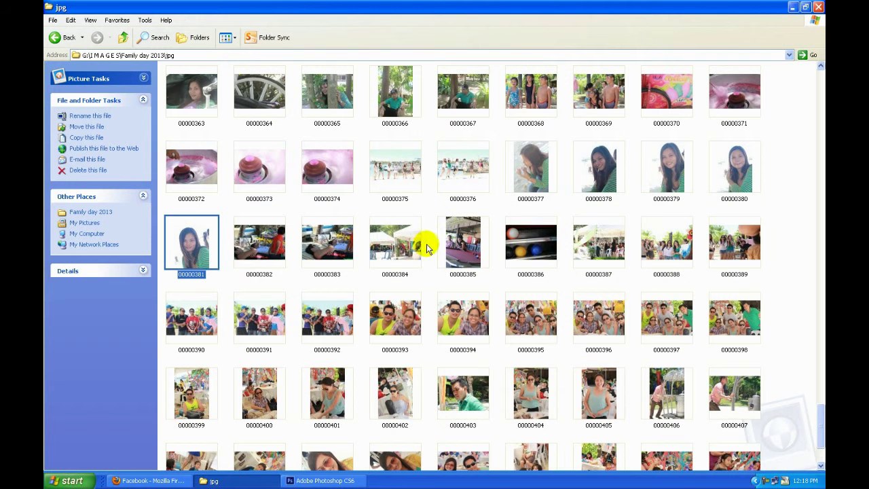
left_click(541, 182)
left_click(609, 175)
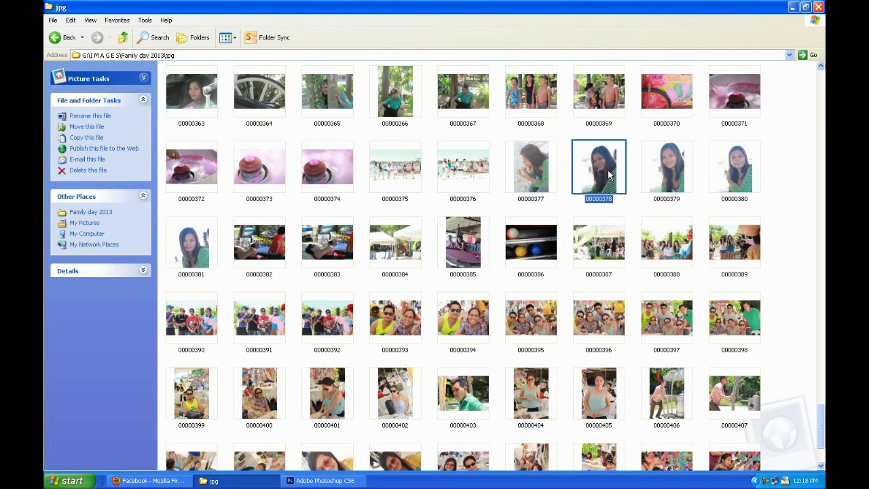
left_click_drag(609, 183, 358, 325)
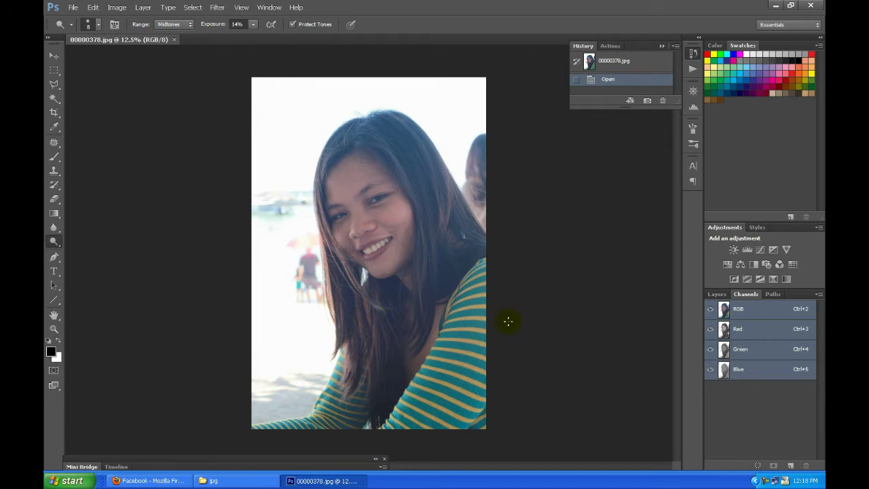
- Resize the photo to 12 inches wide (864 × 1296 px) in Image Size
left_click(716, 294)
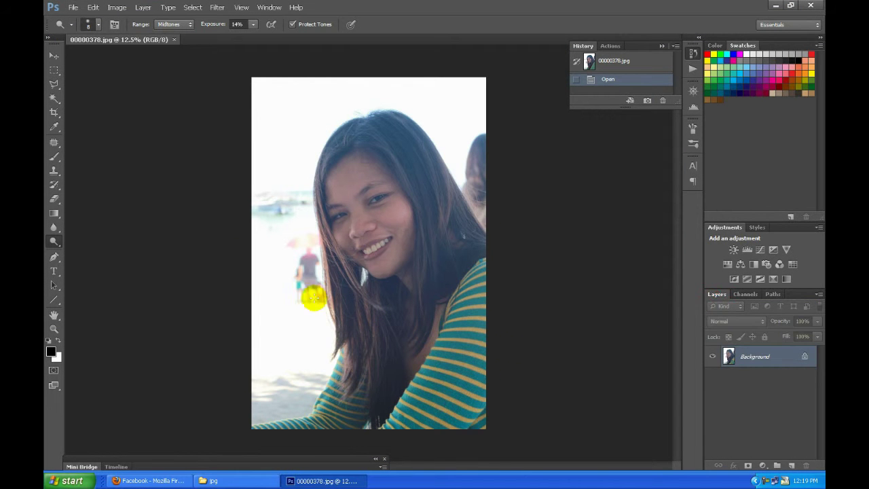
key("ctrl+alt+i")
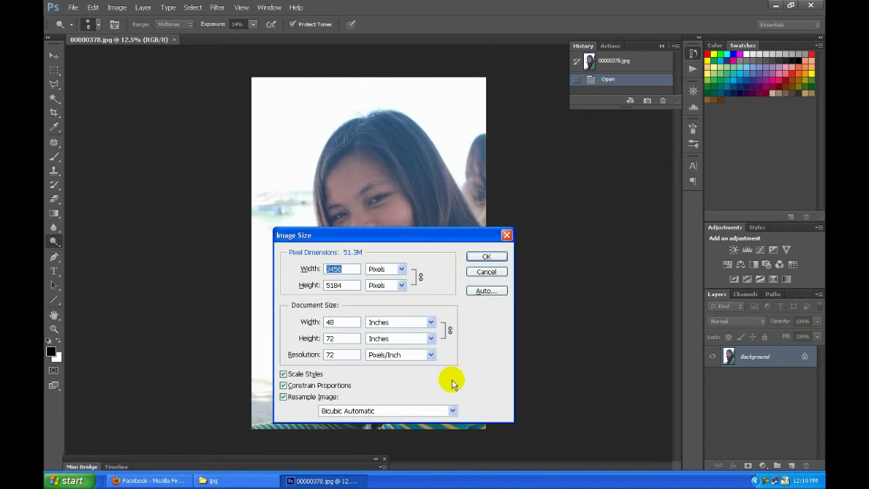
left_click_drag(343, 322, 297, 323)
type("12")
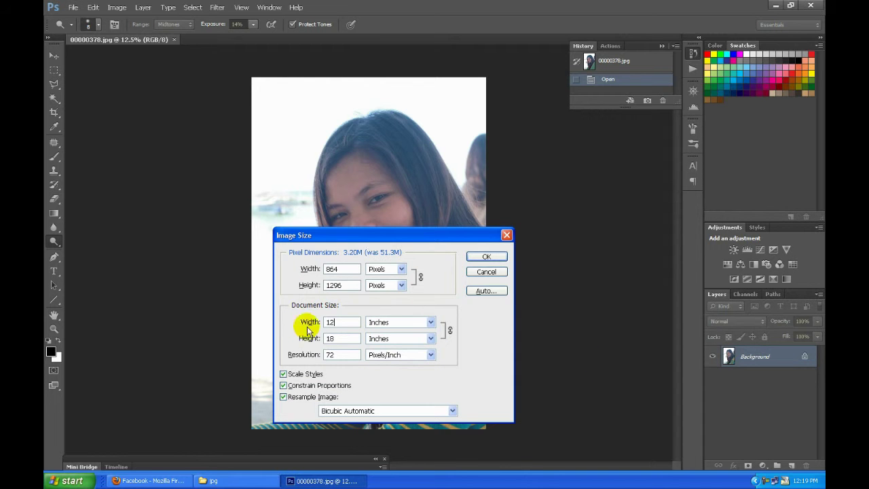
left_click(486, 257)
key("ctrl+plus")
key("ctrl+plus")
key("ctrl+plus")
- Save the photo as cartoon1.jpg in IMAGES/personal/cartoonized, accepting the JPEG options
key("ctrl+s")
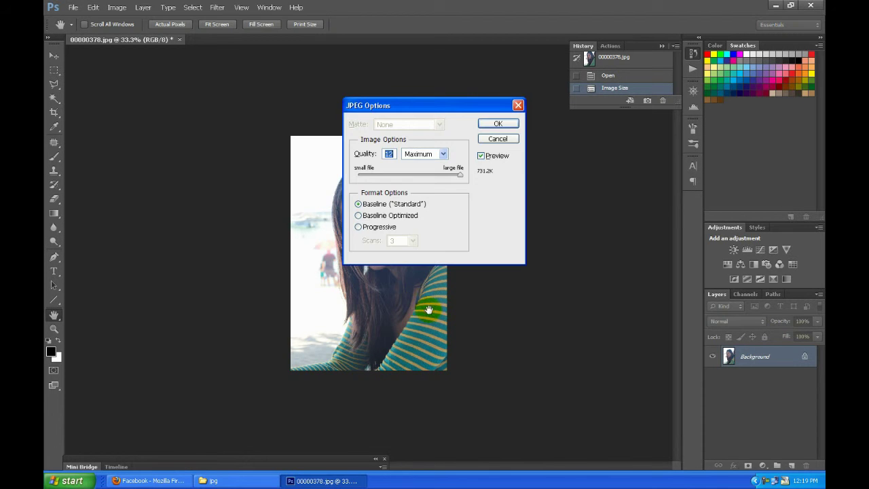
left_click(495, 144)
key("alt+f")
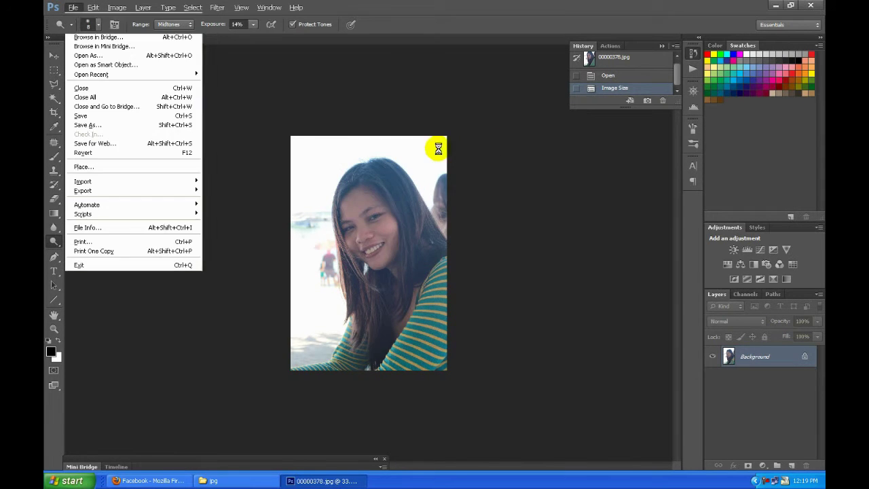
key("a")
left_click(503, 66)
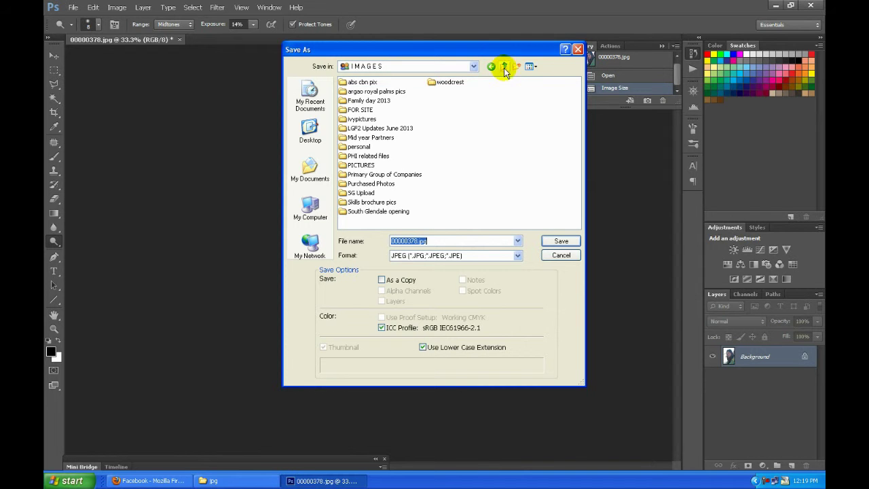
double_click(358, 146)
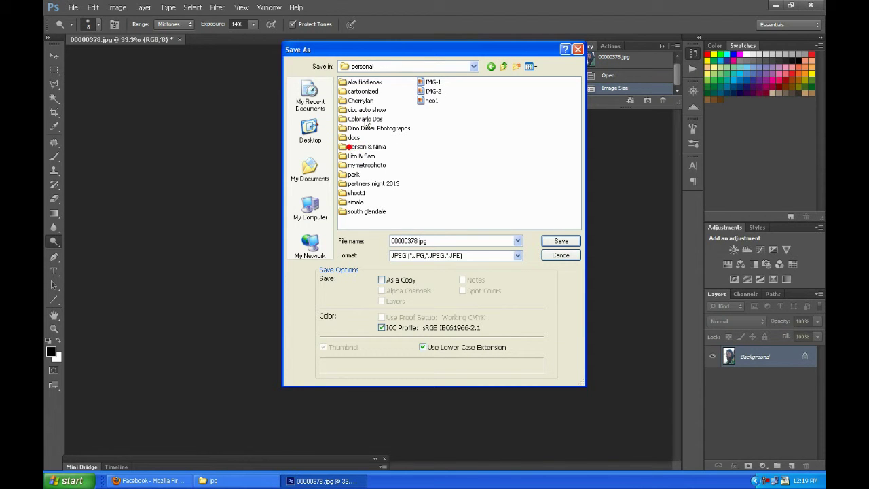
double_click(366, 91)
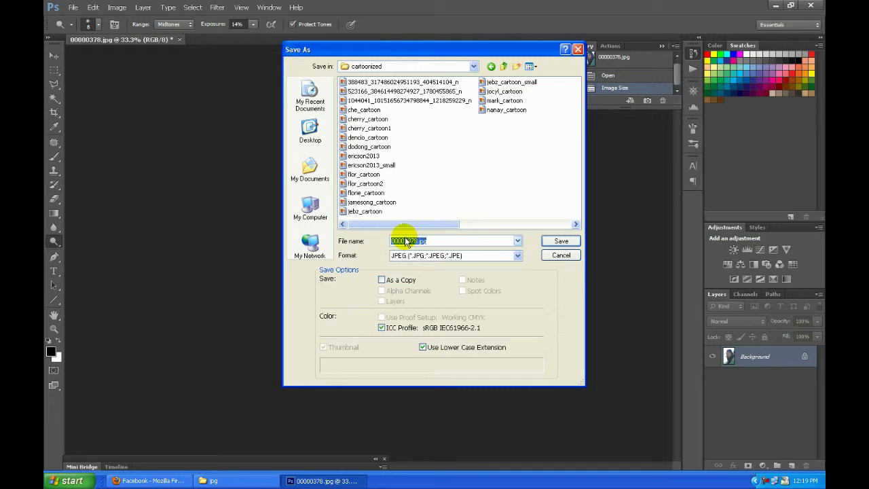
type("cartoon1")
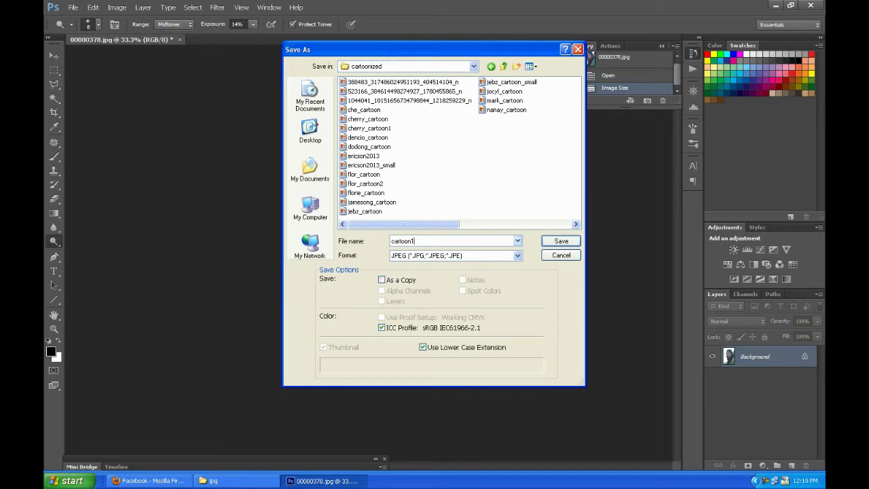
left_click(561, 245)
left_click(494, 126)
left_click(750, 359)
- Convert the Background layer into the editable Layer 0
right_click(750, 360)
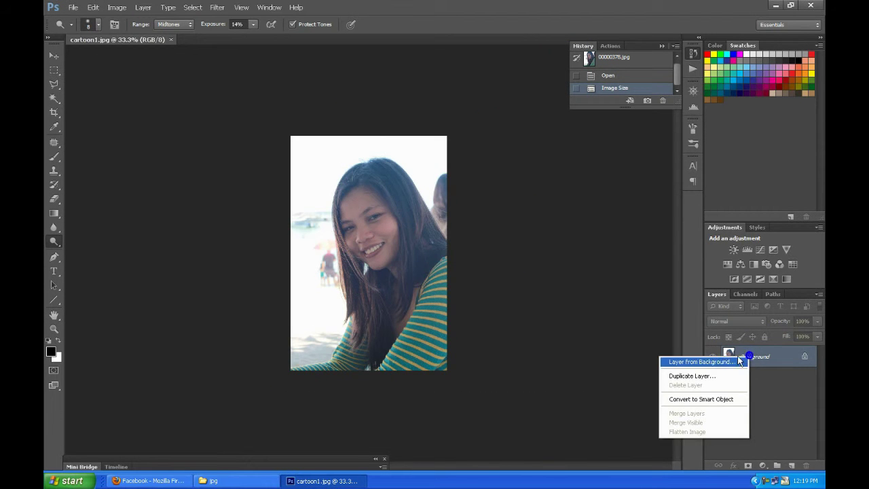
left_click(713, 362)
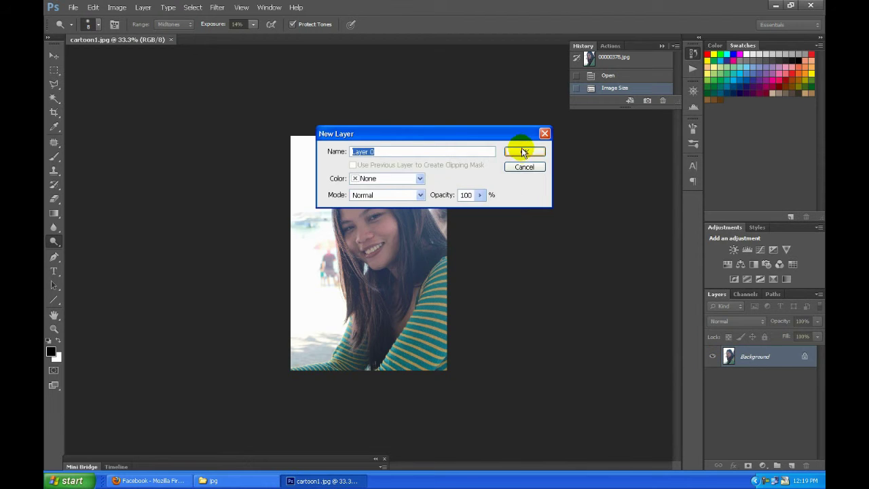
left_click(520, 148)
- Delete the white background with the Magic Wand, leaving transparency around the woman
key("w")
left_click(413, 163)
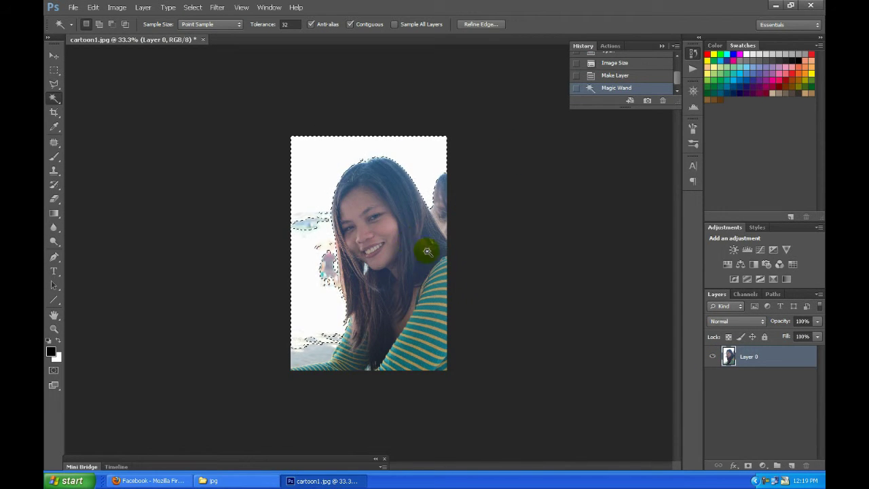
key("Delete")
key("ctrl+d")
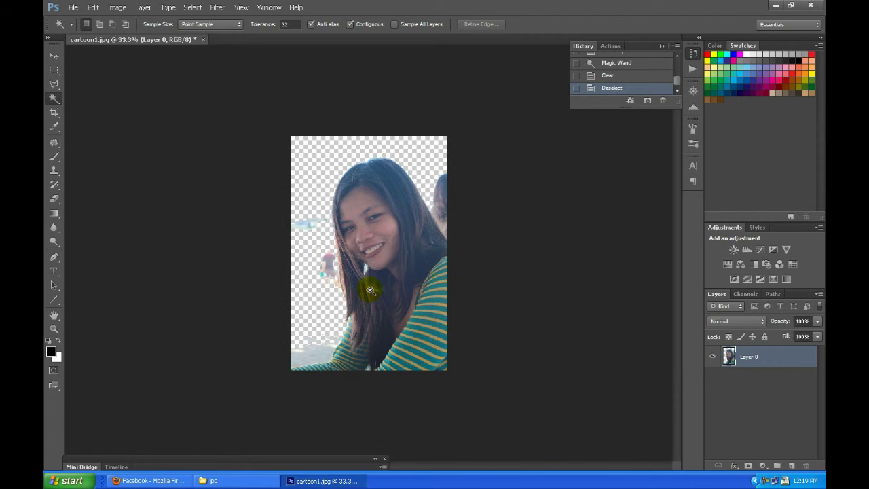
key("l")
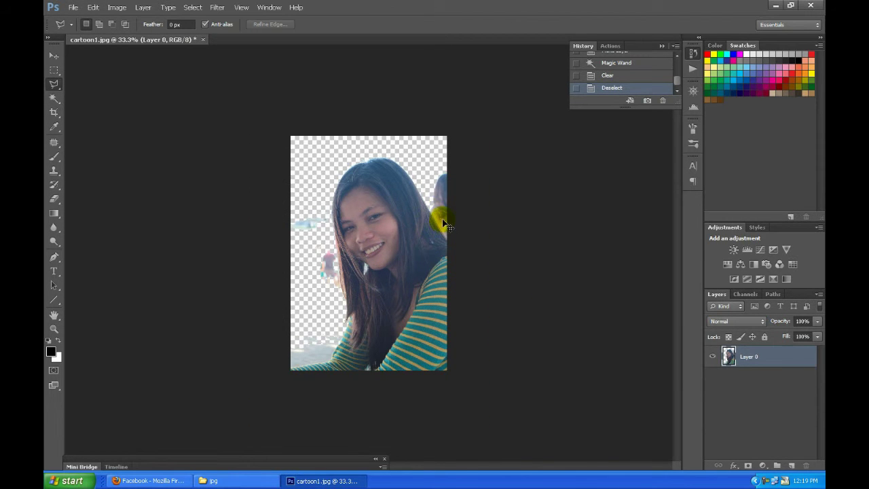
key("ctrl+plus")
key("ctrl+plus")
- Lasso and delete the top-right background containing the partial person
left_click_drag(477, 222, 435, 235)
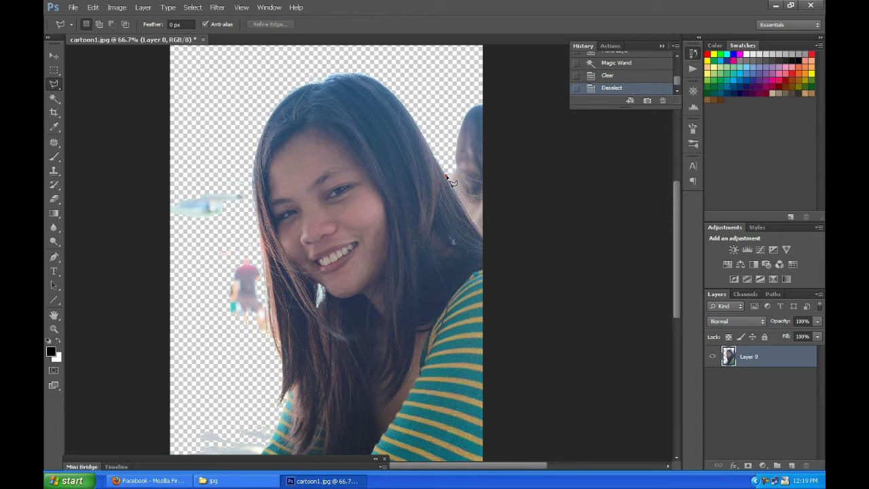
left_click(469, 217)
left_click(545, 153)
left_click(480, 64)
double_click(423, 108)
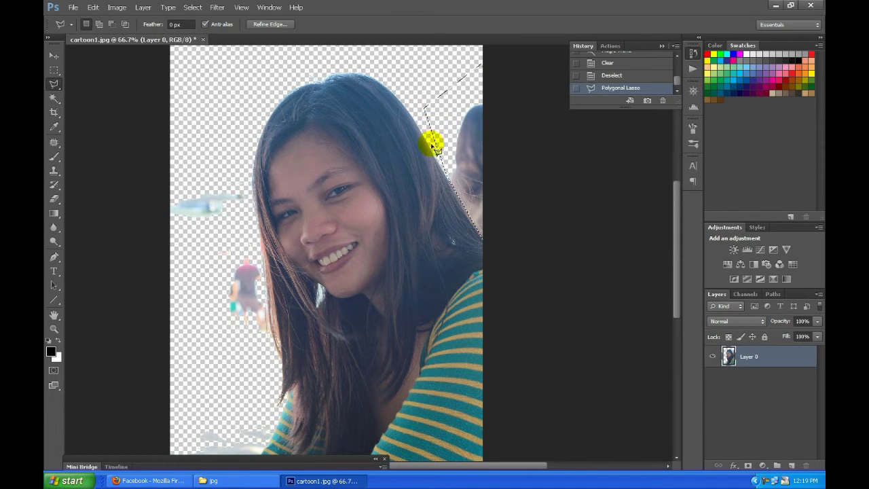
key("Delete")
key("ctrl+d")
- Lasso and delete the beach figures in the left background along the hair edge
left_click_drag(268, 360, 320, 252)
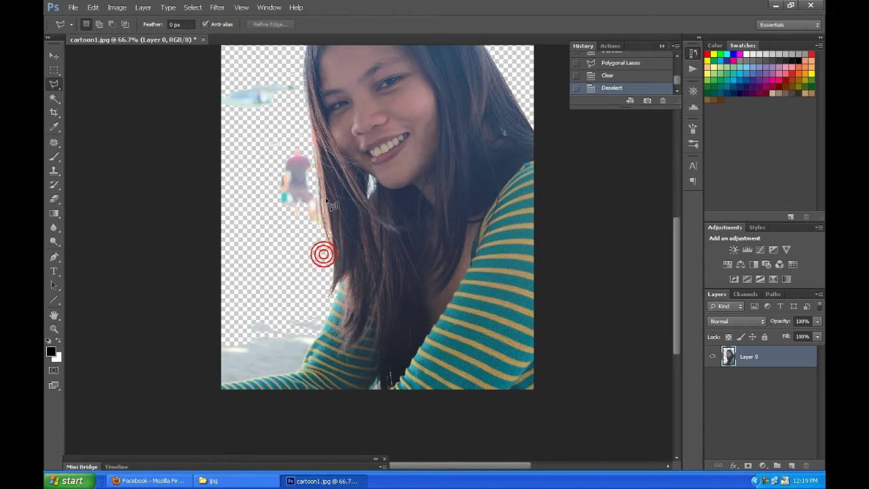
left_click(318, 192)
left_click(261, 223)
left_click(180, 117)
left_click(314, 161)
left_click(317, 191)
left_click(317, 193)
key("Delete")
key("ctrl+d")
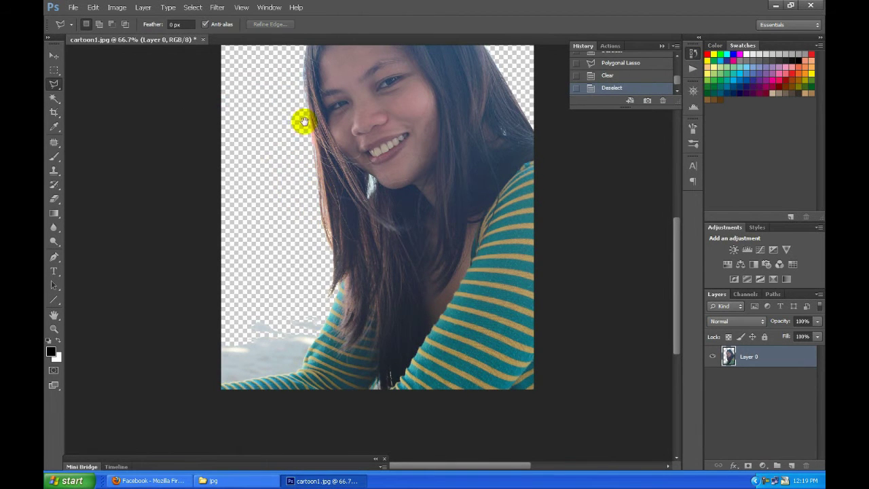
- Lasso and delete the lower-left background beside the sleeve and remaining scraps
left_click_drag(303, 121, 318, 91)
left_click(334, 301)
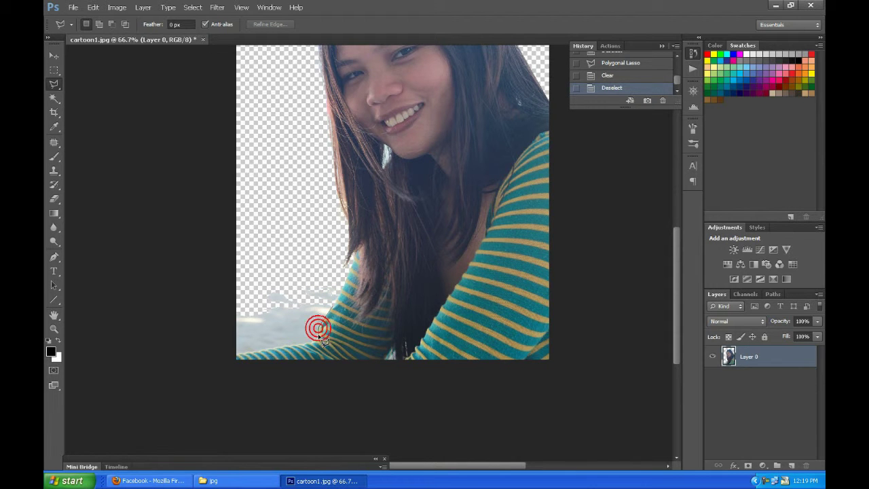
left_click(236, 358)
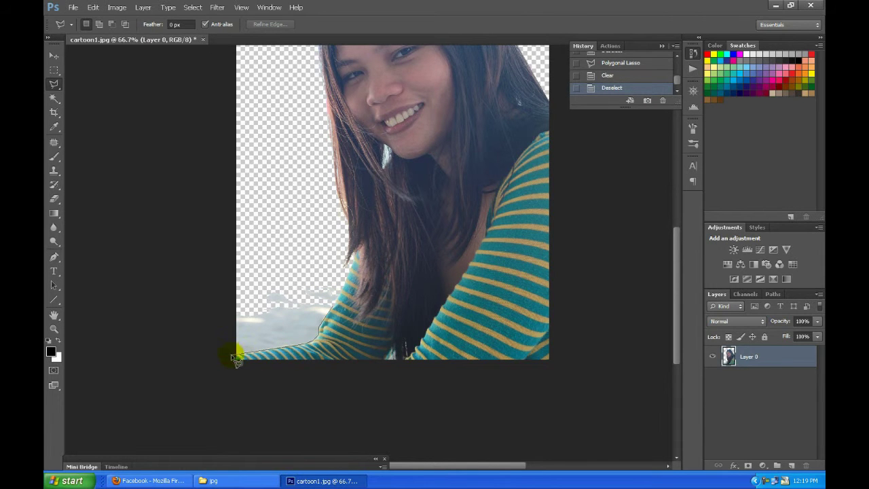
double_click(312, 239)
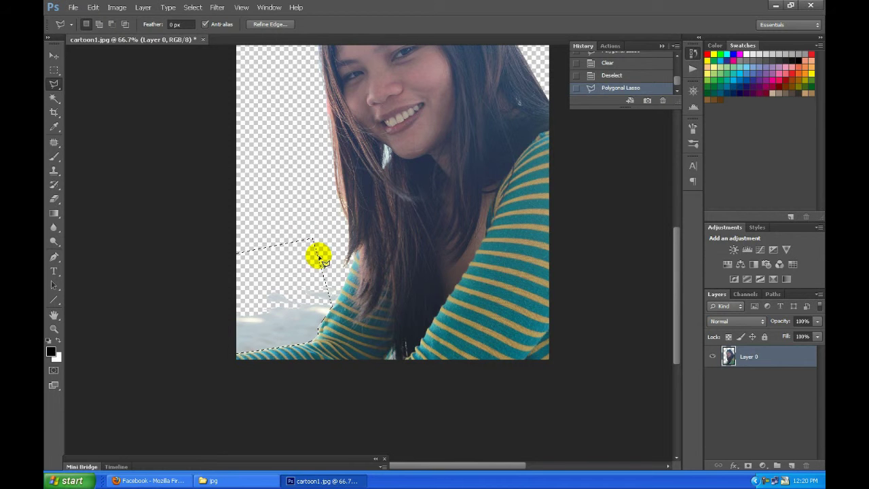
key("Delete")
key("ctrl+d")
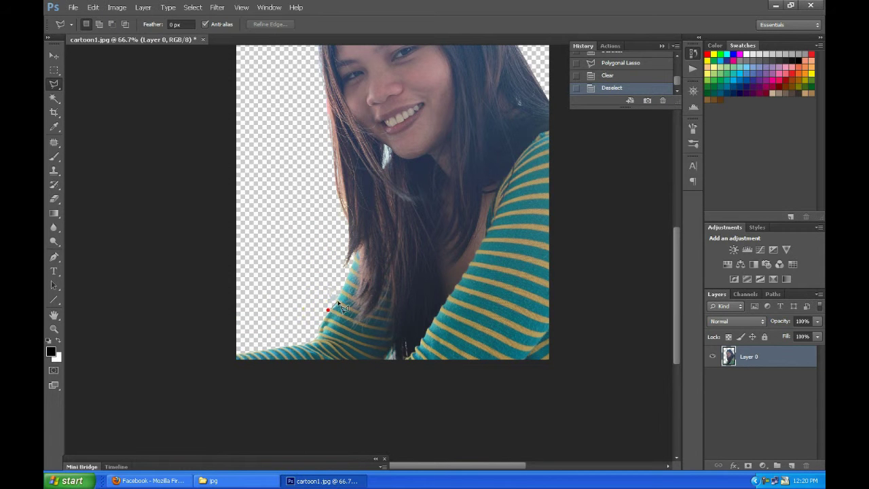
double_click(292, 291)
key("Delete")
key("ctrl+d")
left_click_drag(401, 178, 387, 311)
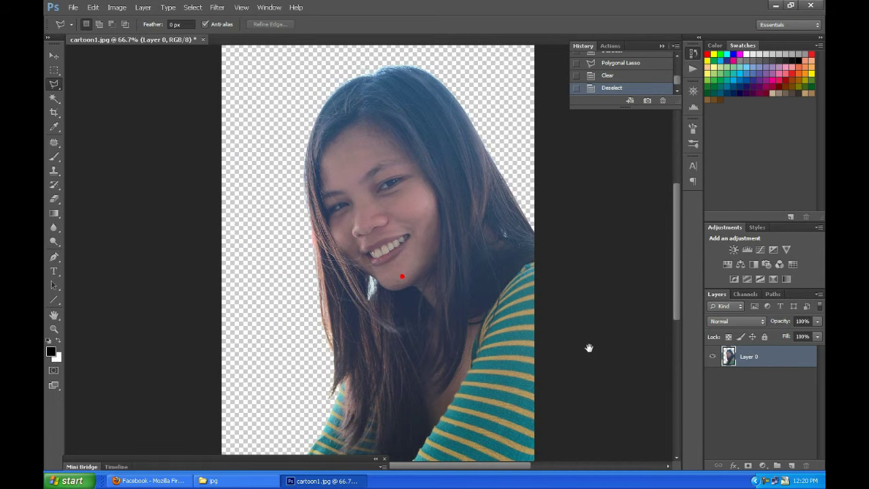
- Add a black-filled Layer 1 beneath the woman's Layer 0
left_click(792, 465)
left_click_drag(753, 356, 759, 410)
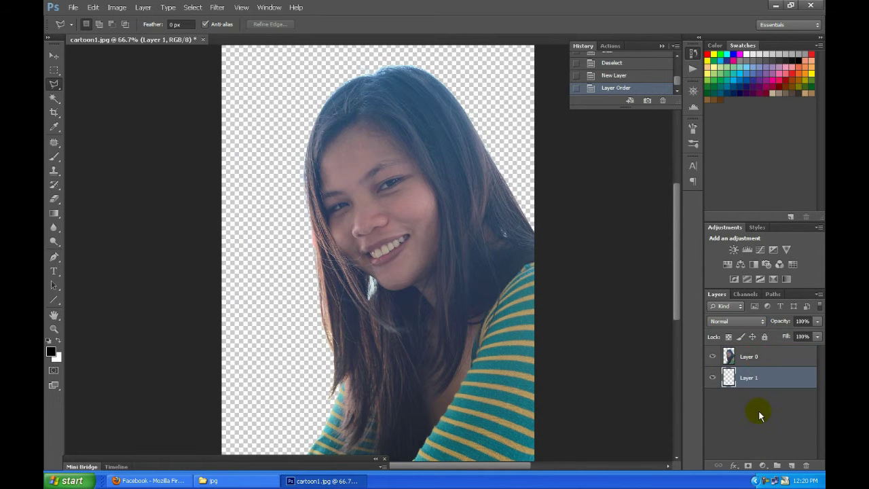
key("alt+BackSpace")
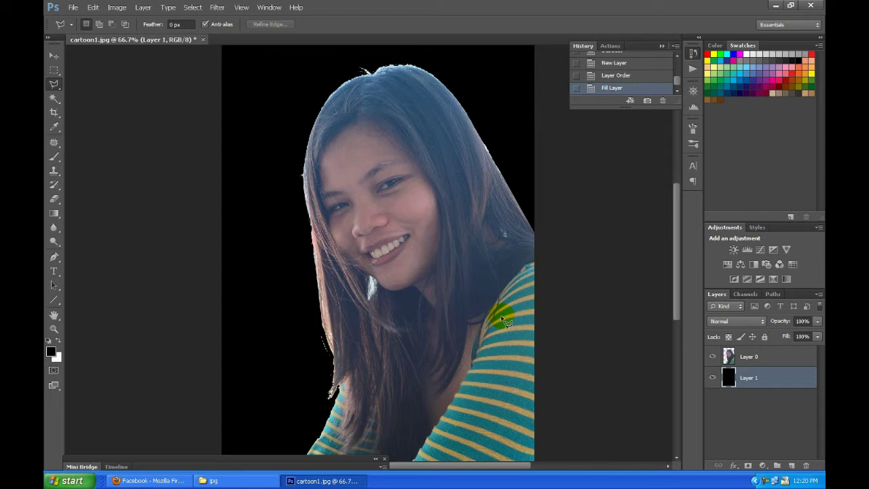
key("v")
- On Layer 0, erase the leftover background scraps at the image's bottom edge
scroll(364, 165, "up", 2)
left_click_drag(365, 163, 385, 83)
scroll(385, 203, "down", 2)
scroll(392, 299, "down", 2)
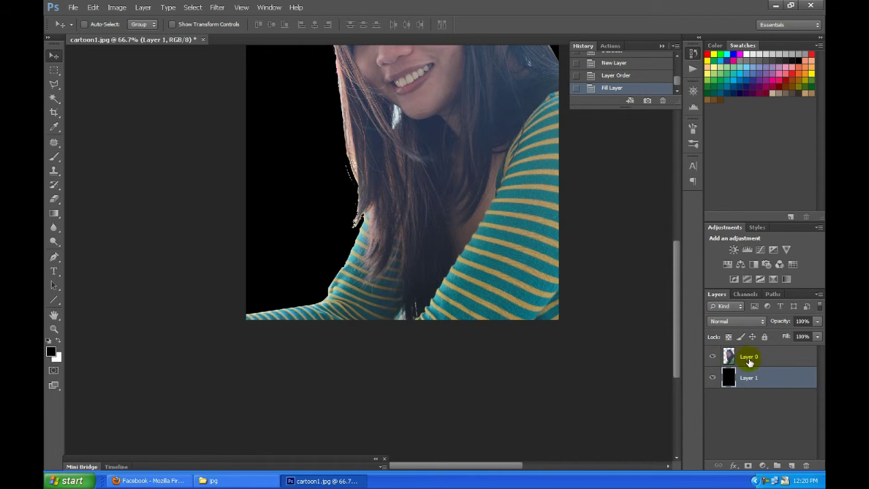
left_click(749, 356)
key("l")
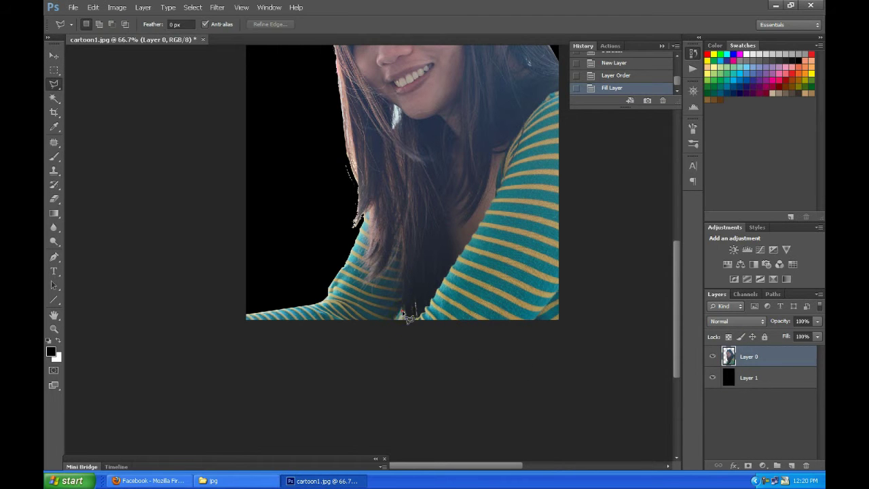
left_click(403, 317)
key("Delete")
key("ctrl+d")
- Erase the leftover background spot beside the chin, then begin saving under a new name
scroll(400, 326, "up", 3)
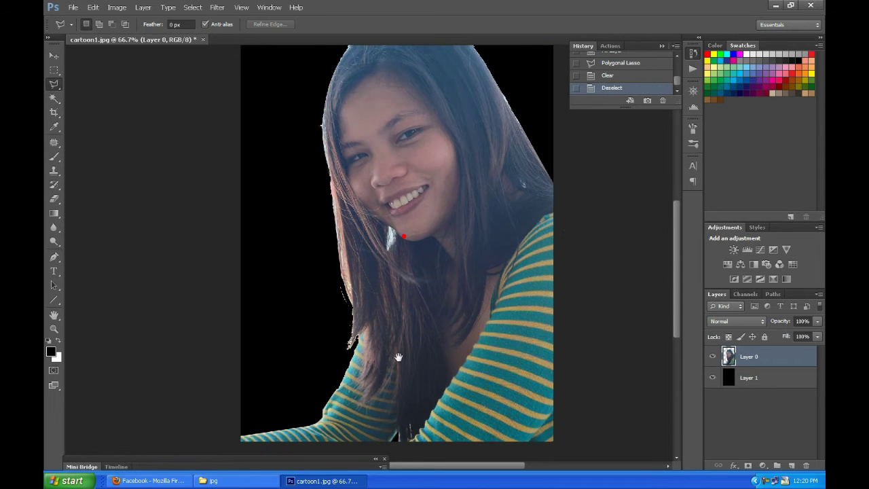
scroll(383, 334, "up", 3)
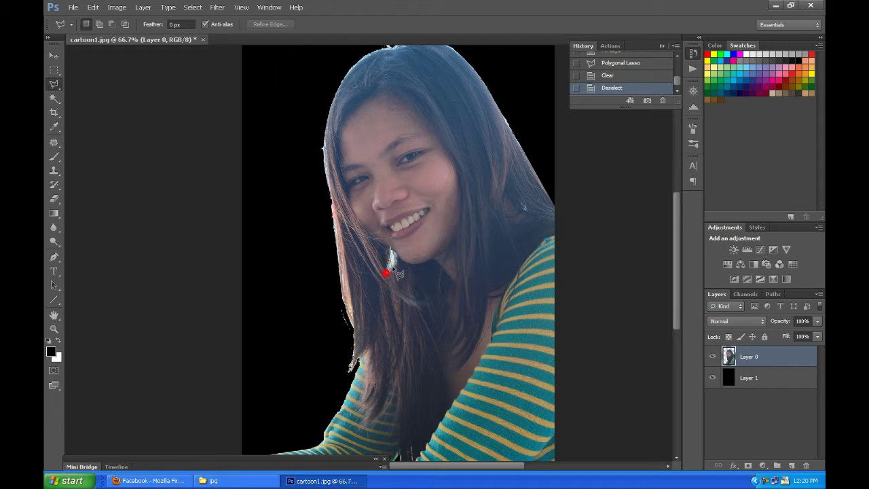
left_click(394, 254)
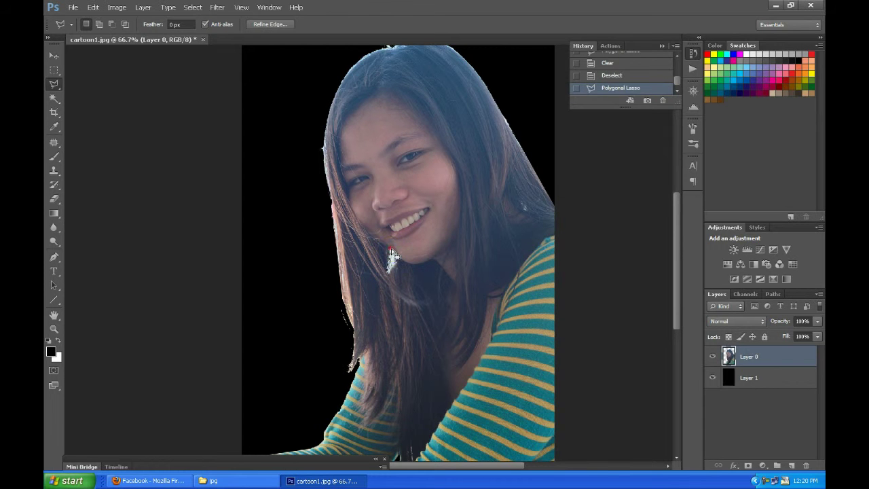
key("Delete")
key("ctrl+d")
scroll(384, 271, "up", 3)
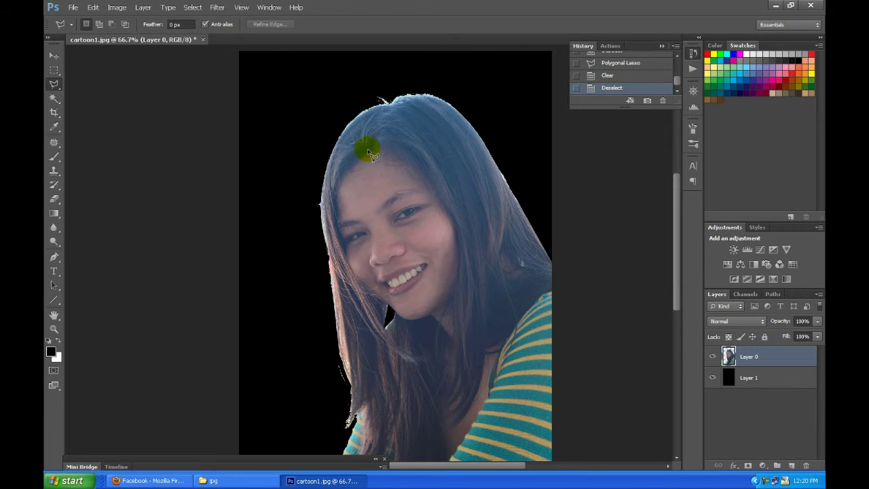
scroll(423, 299, "down", 3)
scroll(417, 202, "up", 2)
key("v")
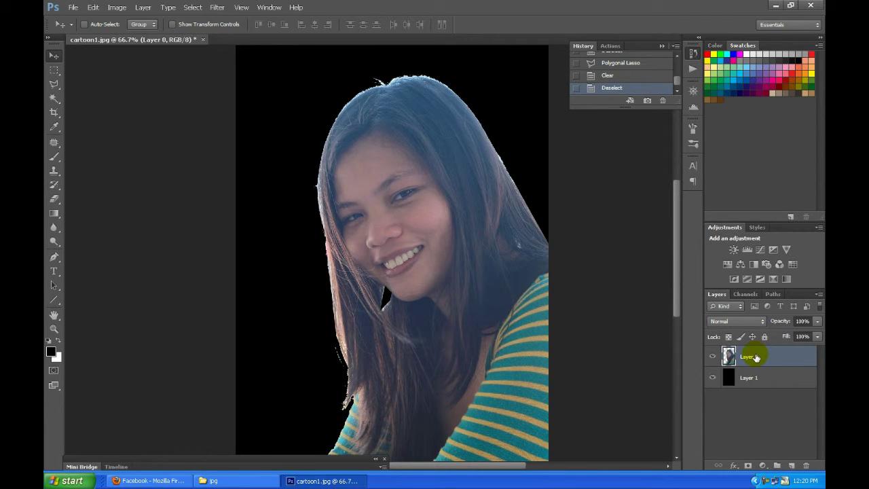
key("ctrl+shift+s")
- Save as cartoon1.psd and convert to Lab Color, choosing Don't Merge for layers
left_click(552, 243)
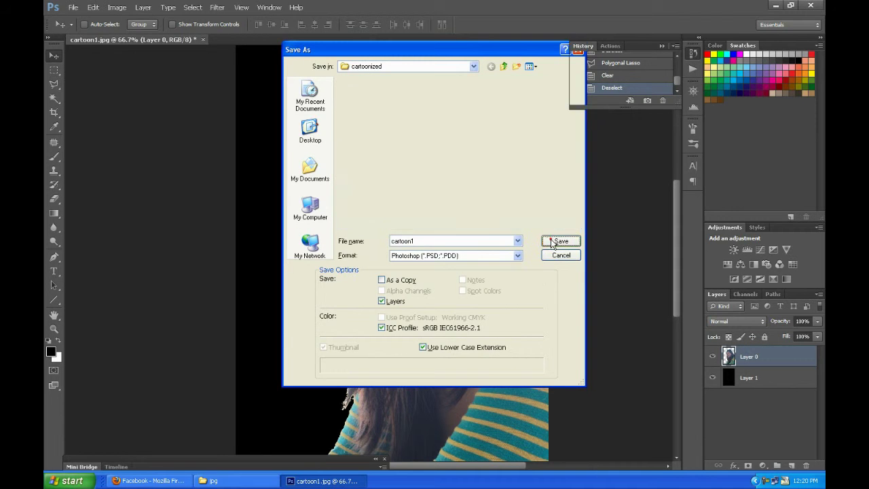
left_click(553, 143)
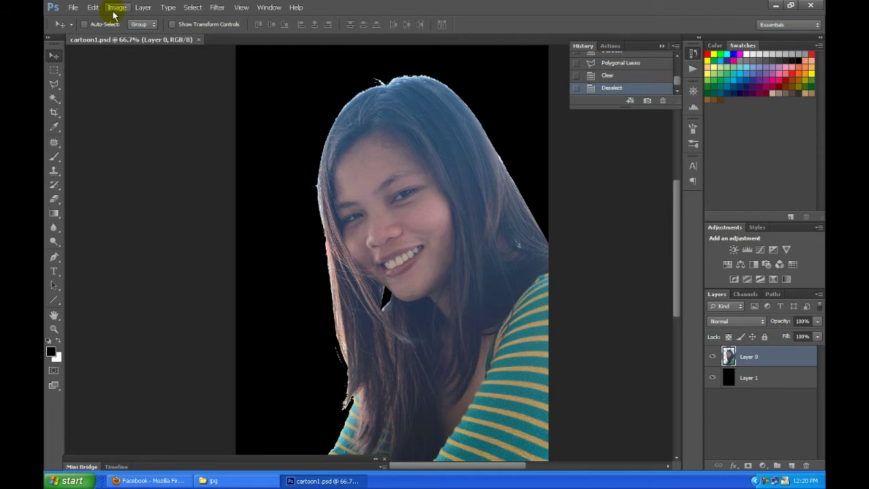
left_click(113, 13)
mouse_move(120, 18)
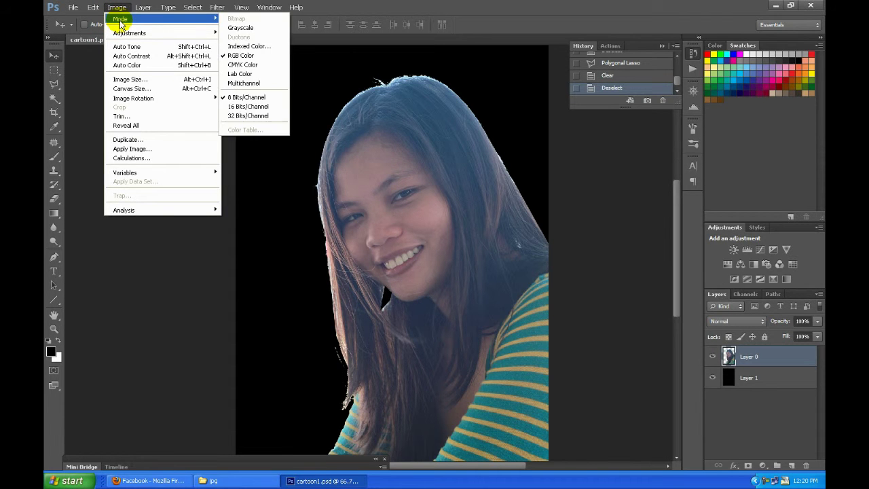
left_click(237, 74)
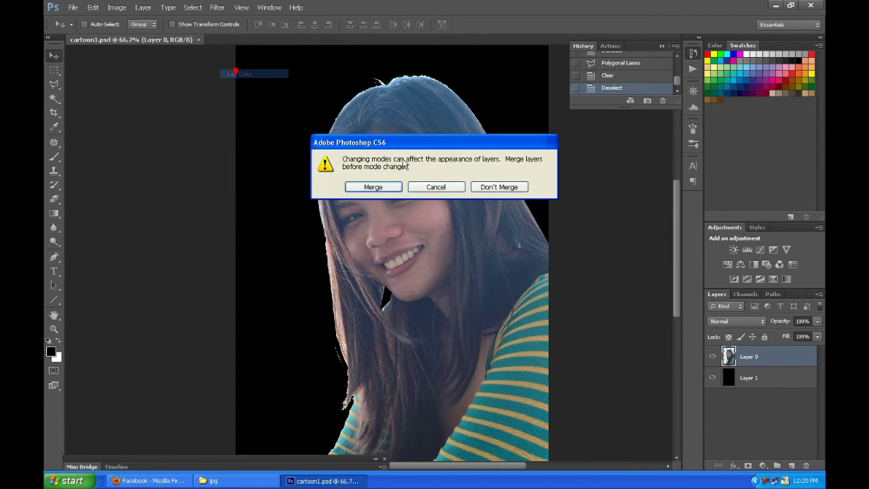
left_click(502, 189)
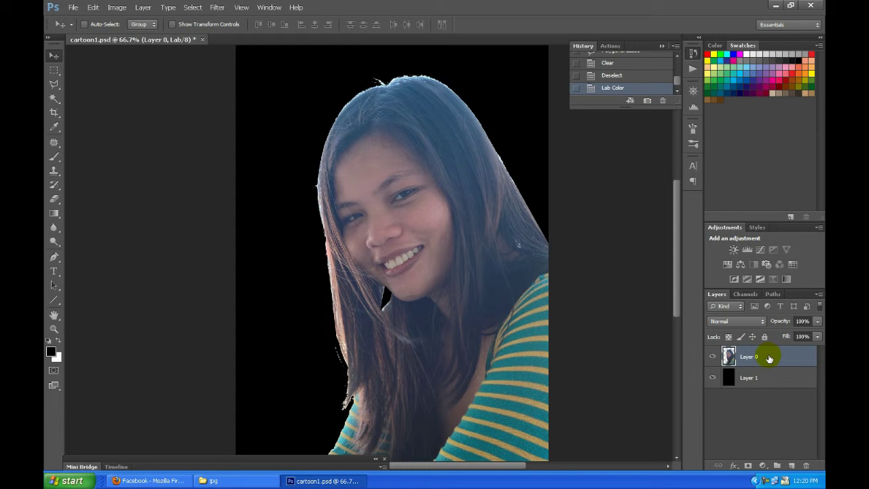
- Target the Lightness channel while keeping the full Lab image visible
left_click(752, 297)
left_click(744, 329)
left_click(710, 308)
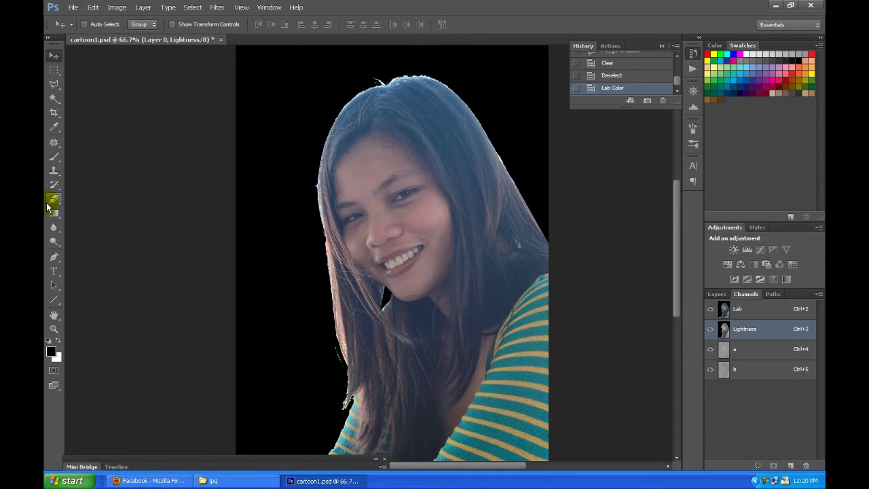
left_click_drag(53, 241, 85, 248)
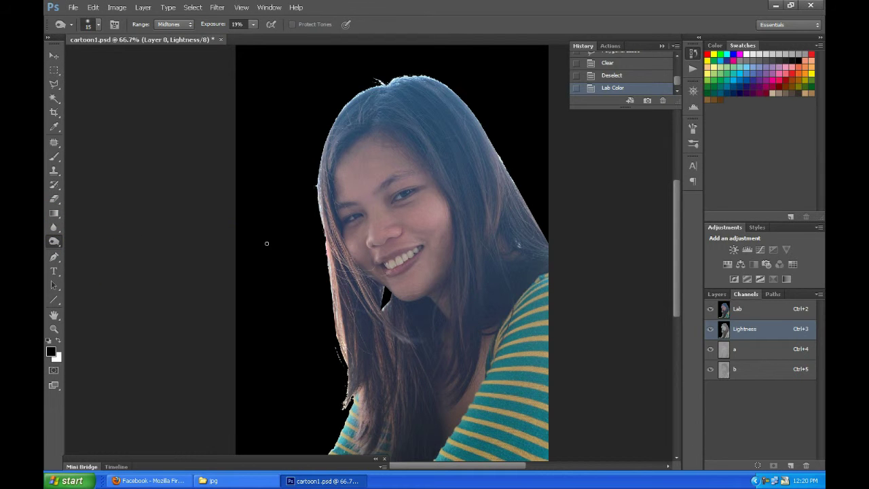
- Burn the hair's left edge and the hair and neck area with a 400 px brush
left_click_drag(338, 248, 340, 171)
key("bracketright")
key("bracketright")
key("bracketright")
left_click_drag(428, 164, 485, 242)
mouse_move(534, 287)
left_mouse_down()
mouse_move(500, 330)
mouse_move(461, 326)
left_mouse_up()
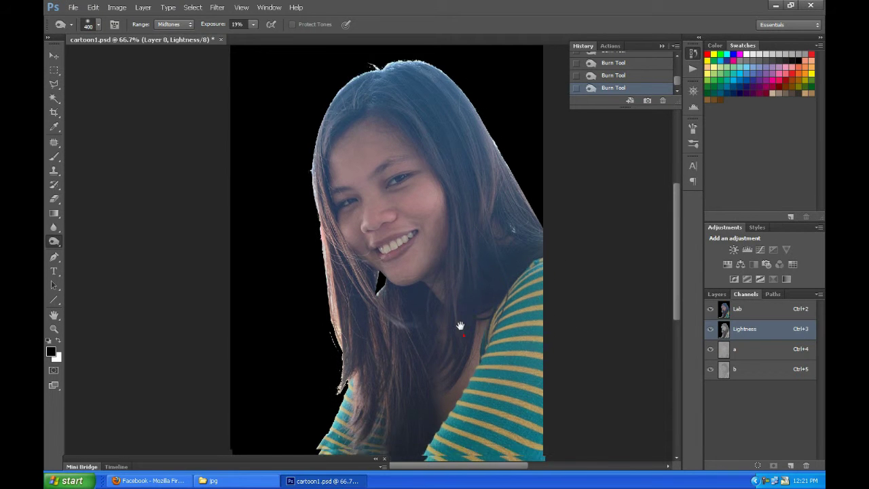
scroll(468, 305, "down", 3)
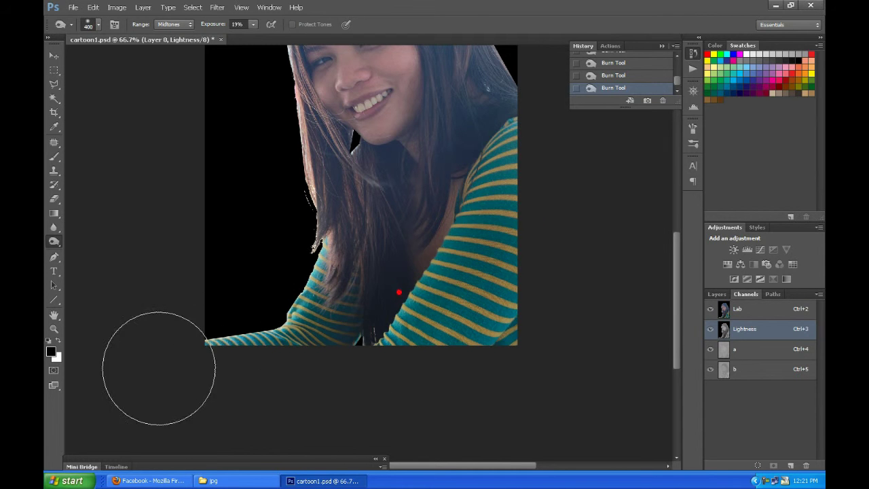
scroll(159, 368, "up", 6)
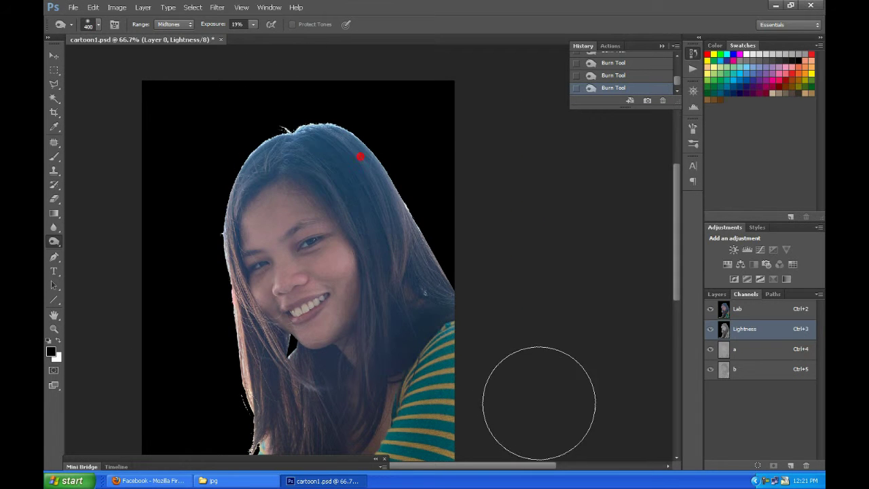
scroll(356, 271, "down", 3)
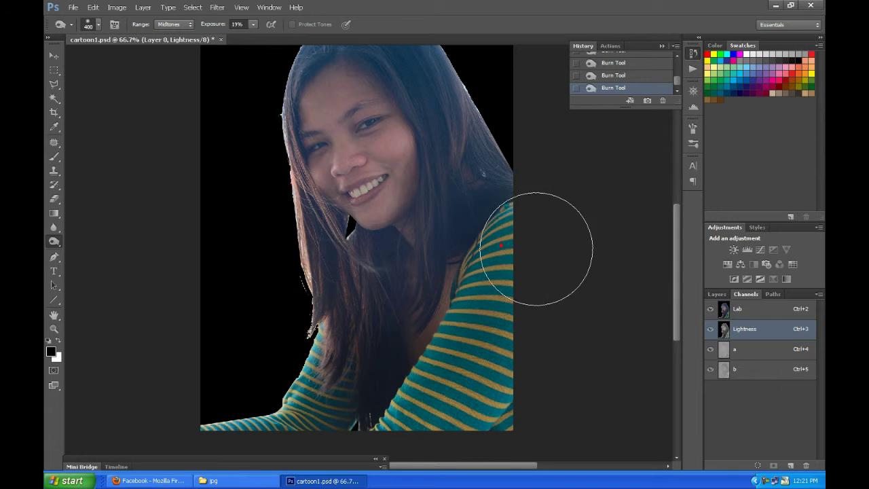
scroll(416, 281, "down", 1)
scroll(401, 421, "up", 4)
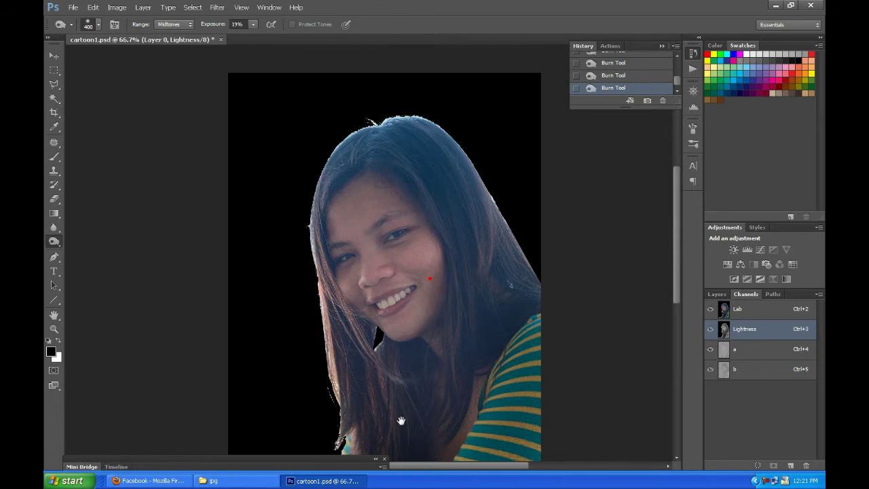
- Burn a spot on top of the hair, then pan to the top of the head
left_click(340, 157)
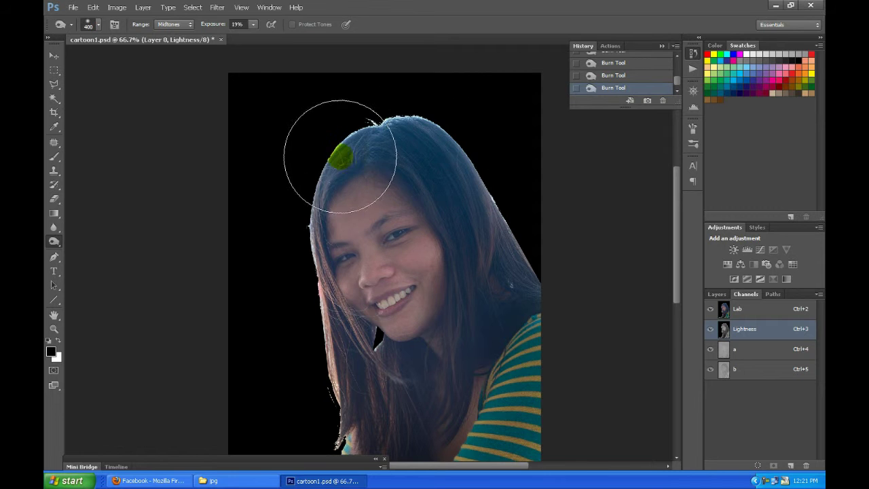
left_click(356, 389)
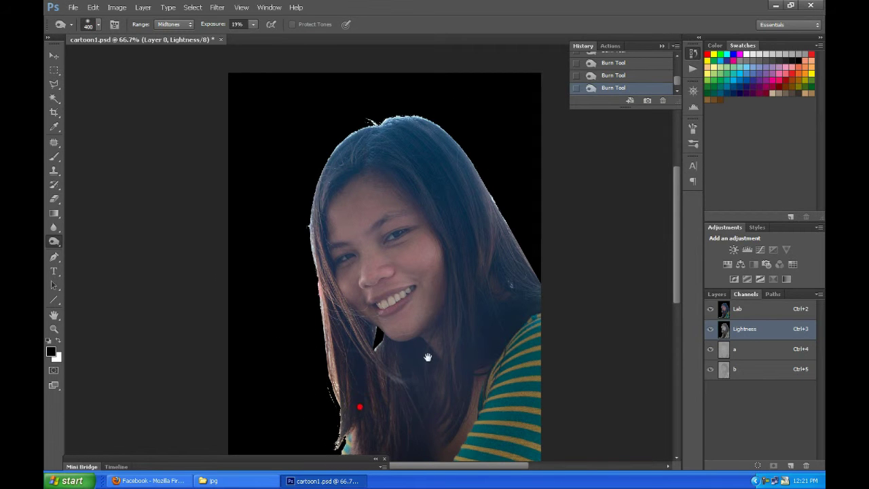
scroll(427, 356, "down", 3)
scroll(398, 364, "down", 3)
scroll(458, 310, "down", 1)
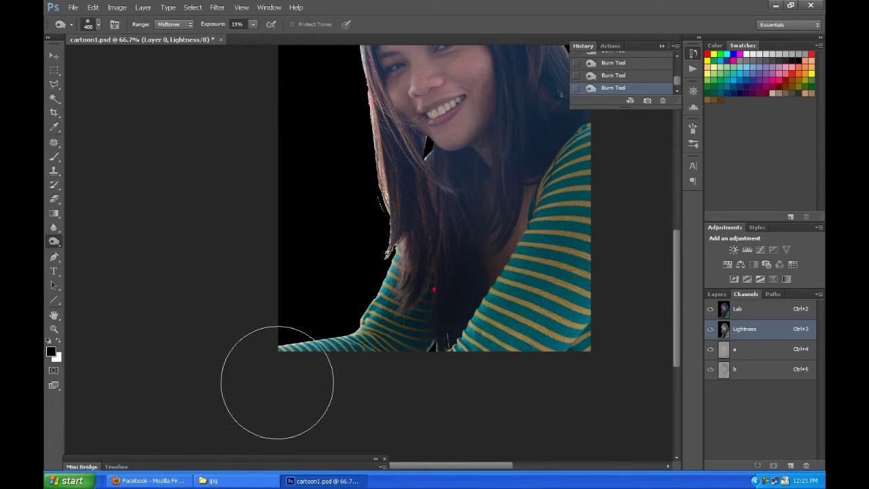
left_click_drag(611, 227, 535, 431)
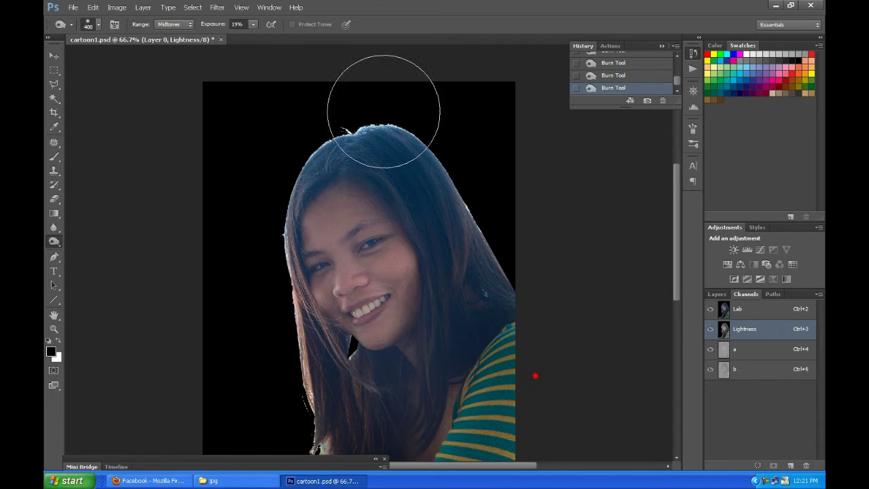
left_click_drag(406, 271, 475, 272)
left_click_drag(473, 140, 466, 150)
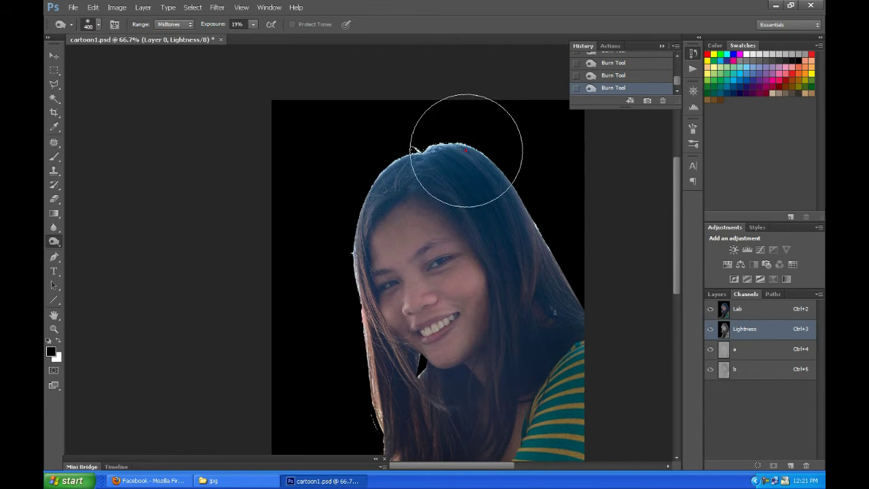
- Burn the hair beside the face, the shadow near the chin, and hair over the shirt
left_click(355, 204)
left_click(433, 375)
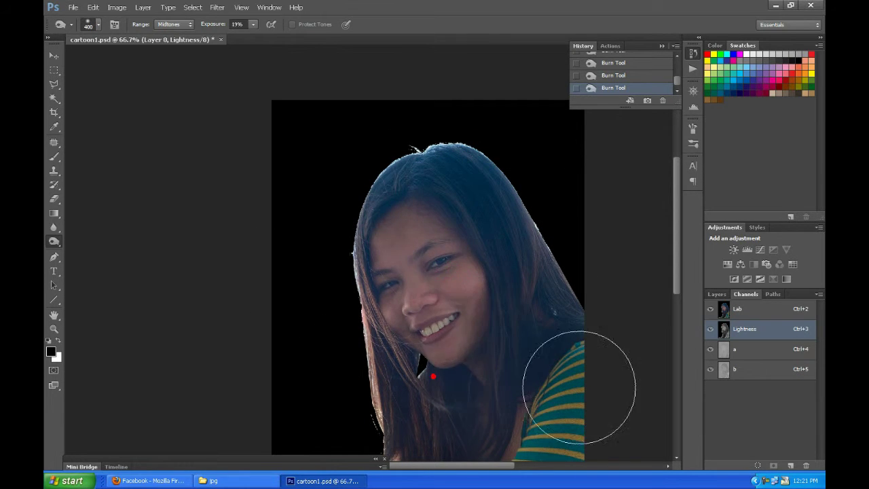
left_click_drag(578, 387, 476, 229)
scroll(405, 218, "up", 3)
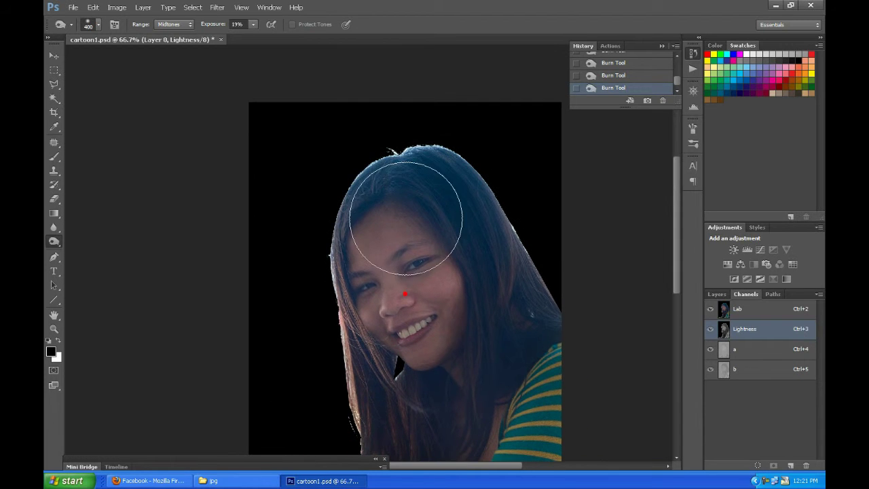
mouse_move(598, 396)
left_mouse_down()
mouse_move(598, 341)
mouse_move(562, 181)
left_mouse_up()
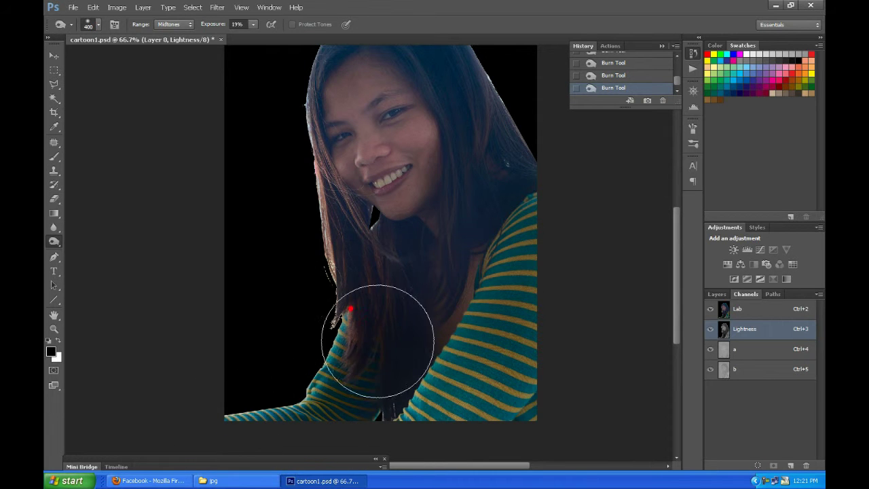
scroll(350, 309, "up", 3)
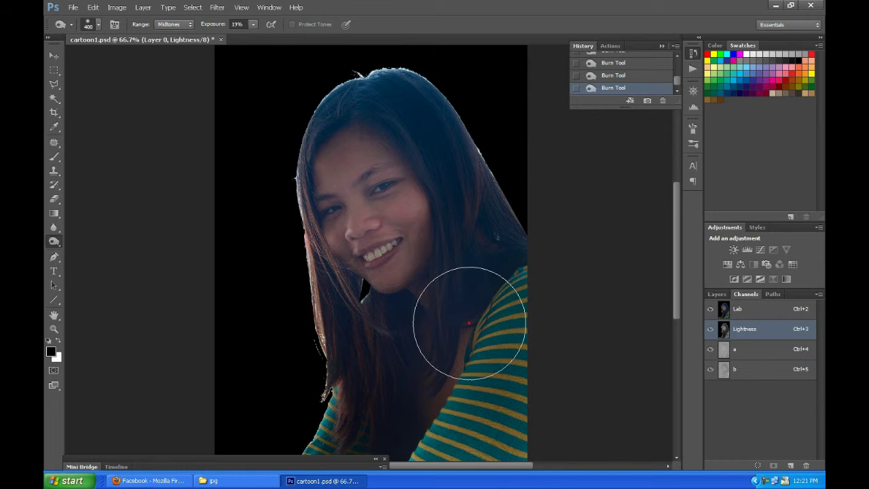
scroll(527, 398, "down", 3)
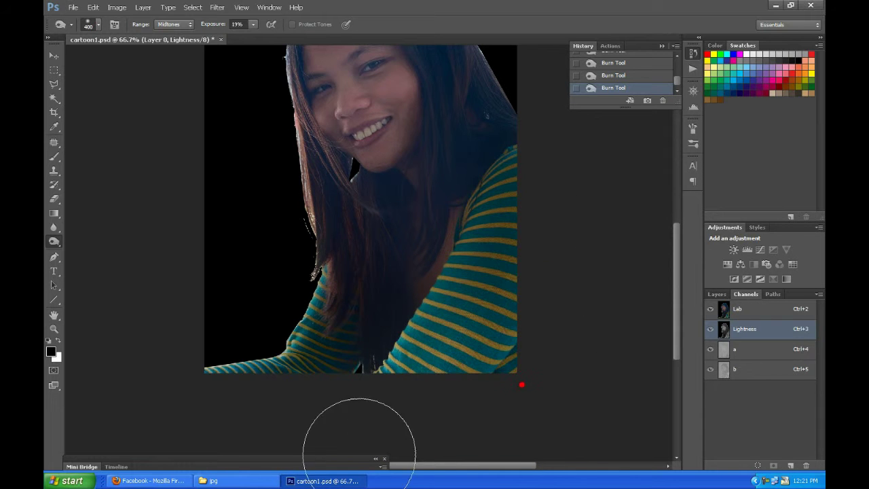
scroll(427, 353, "up", 5)
scroll(474, 371, "up", 1)
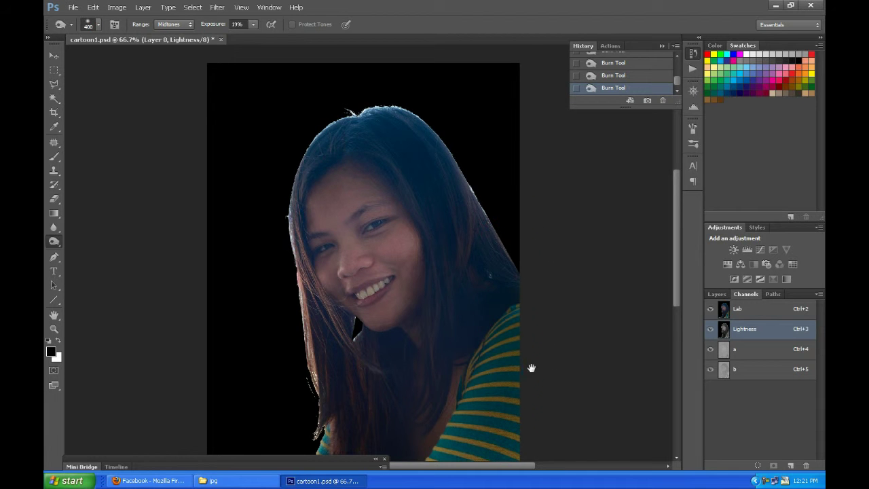
scroll(529, 366, "down", 4)
left_click(59, 257)
left_click(57, 247)
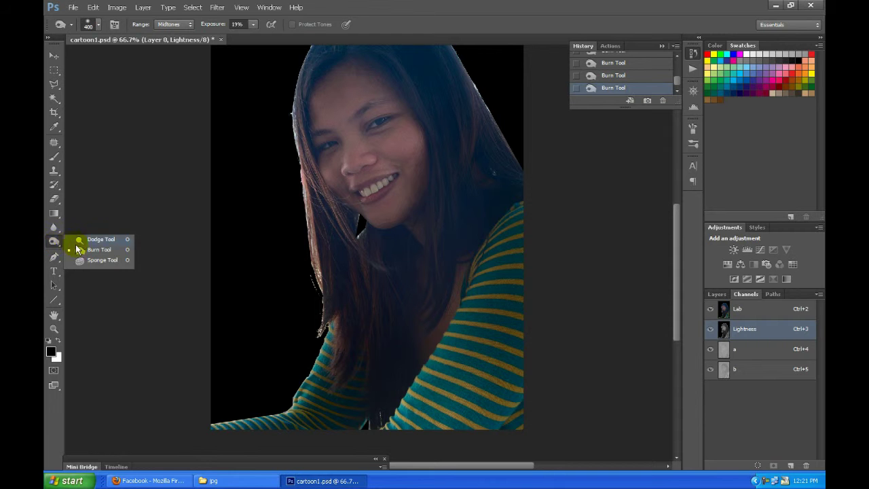
- Select the Dodge Tool, zoom in close on the eye and shrink the brush to 15 px
left_click(84, 239)
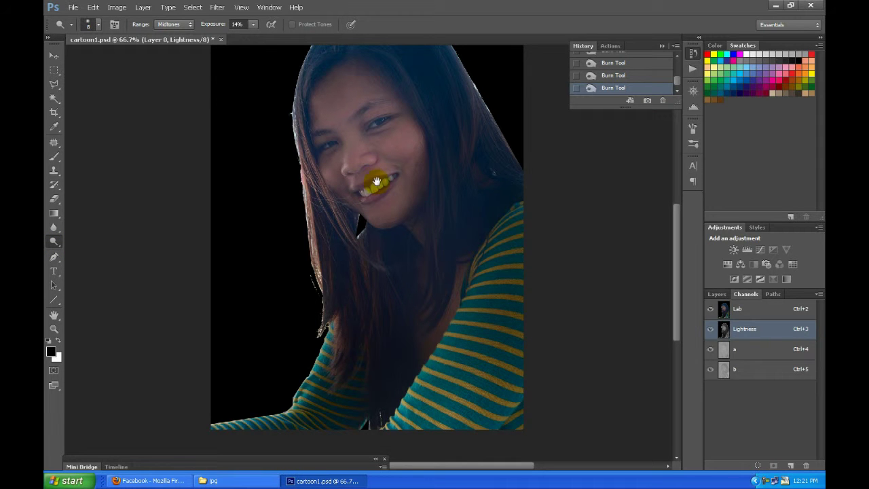
left_click_drag(377, 182, 381, 257)
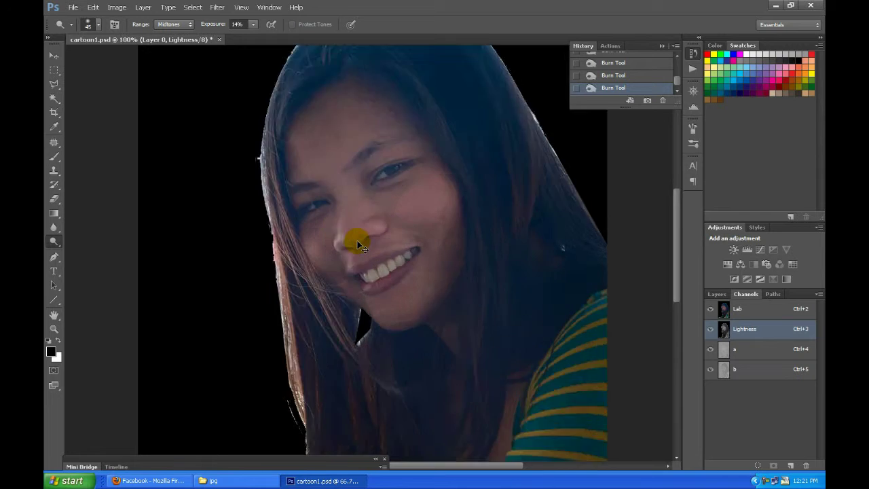
left_click(357, 241, "ctrl")
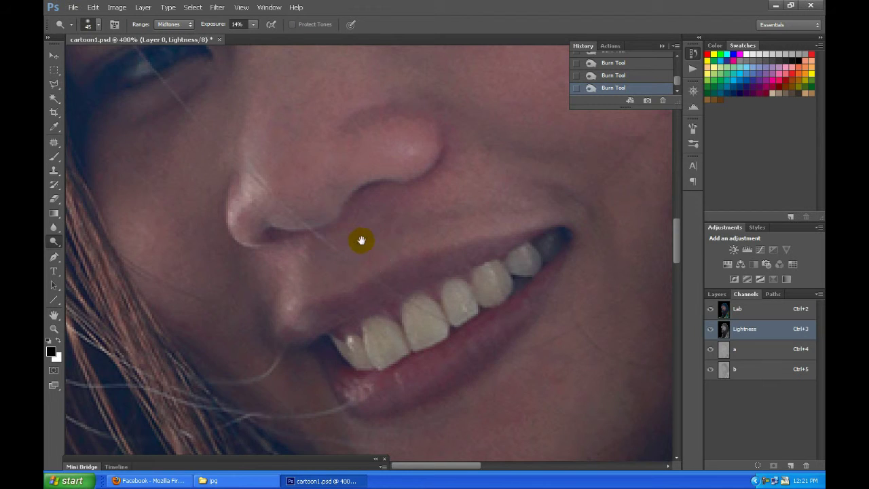
scroll(401, 221, "up", 3)
scroll(401, 221, "up", 2)
key("bracketleft")
key("bracketleft")
key("bracketleft")
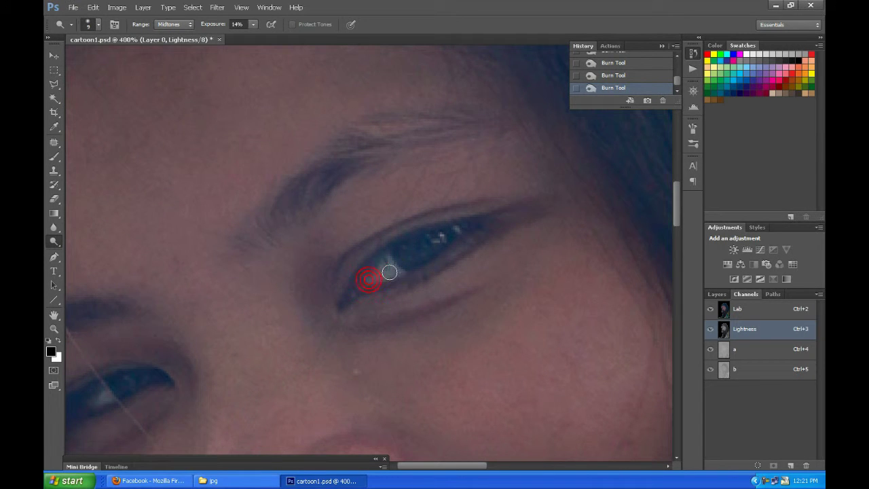
- Dodge the eye white and lower eyelid at about 18% Midtones exposure
left_click_drag(387, 261, 382, 265)
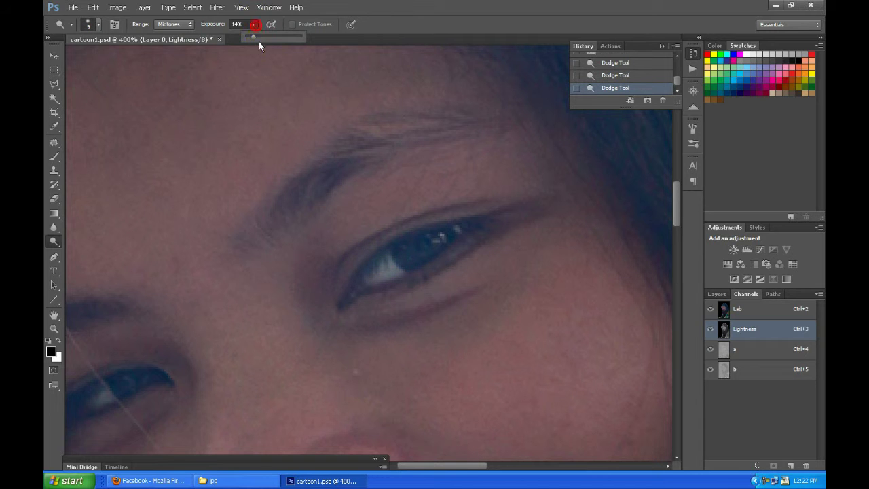
left_click(392, 272)
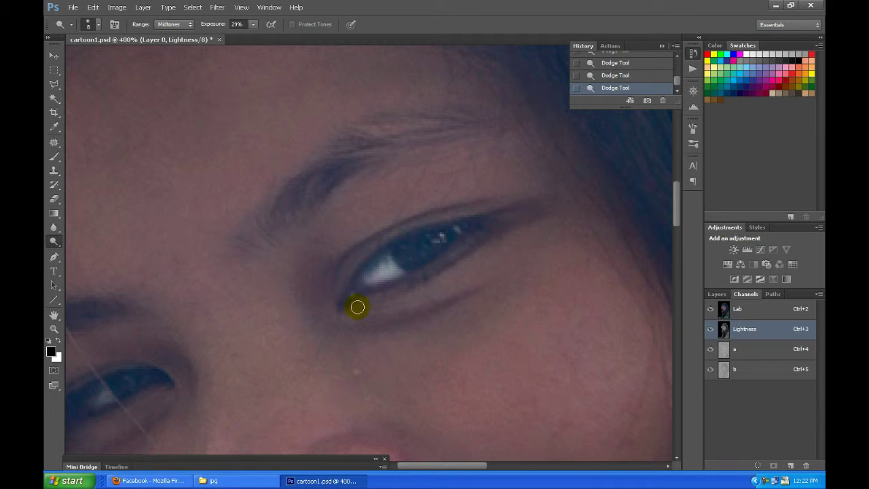
left_click(368, 300)
mouse_move(400, 291)
left_mouse_down()
mouse_move(364, 304)
mouse_move(436, 265)
left_mouse_up()
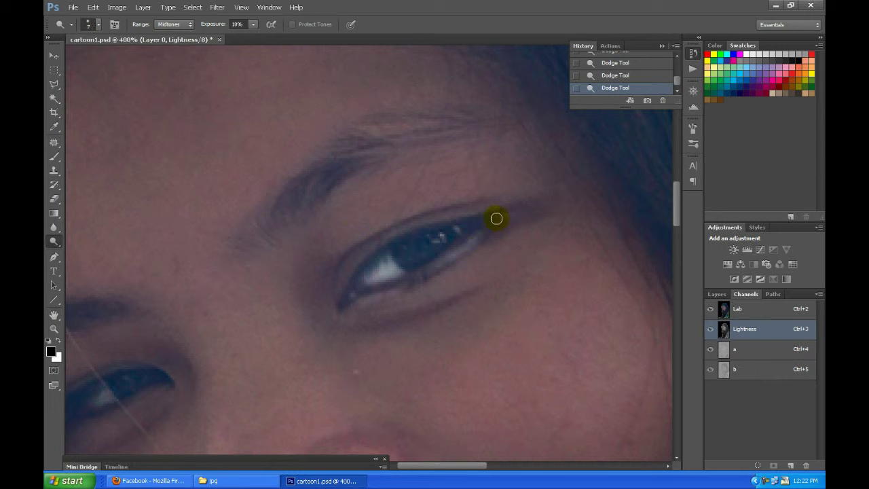
- Lighten the full lower eyelid, outer corner and inner eye corner with a 15–20 px brush
key("bracketright")
key("bracketright")
key("bracketright")
mouse_move(450, 285)
left_mouse_down()
mouse_move(367, 309)
mouse_move(392, 304)
left_mouse_up()
left_click_drag(446, 285, 424, 291)
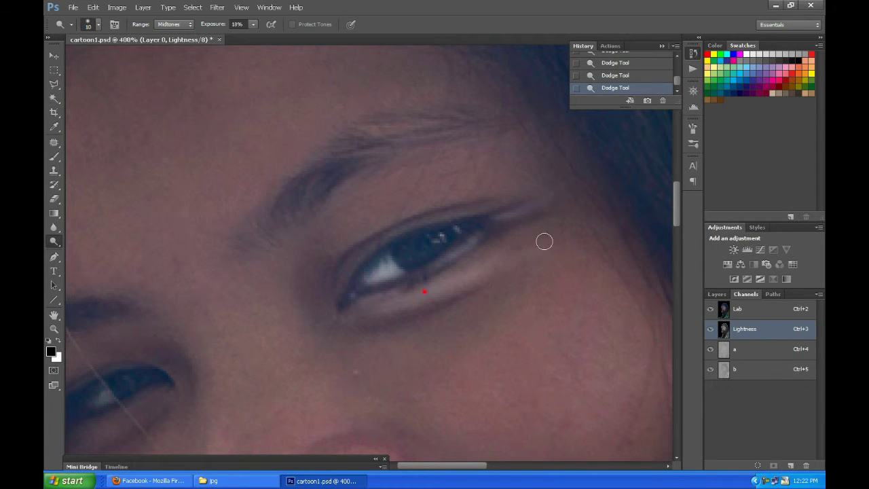
left_click_drag(577, 221, 511, 250)
key("bracketright")
left_click(348, 277)
left_click_drag(339, 284, 324, 242)
- Lighten the skin above, around and below the eye and the cheek with a 25–40 px brush
key("bracketright")
key("bracketright")
key("bracketright")
left_click(336, 227)
left_click(437, 190)
left_click(357, 200)
key("bracketright")
key("bracketright")
key("bracketright")
left_click(255, 276)
key("bracketleft")
left_click(366, 360)
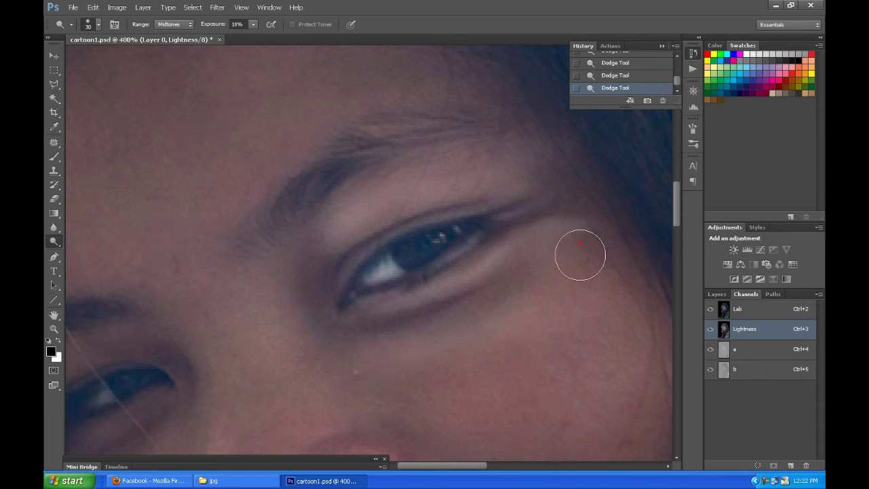
left_click(372, 363)
left_click(534, 203)
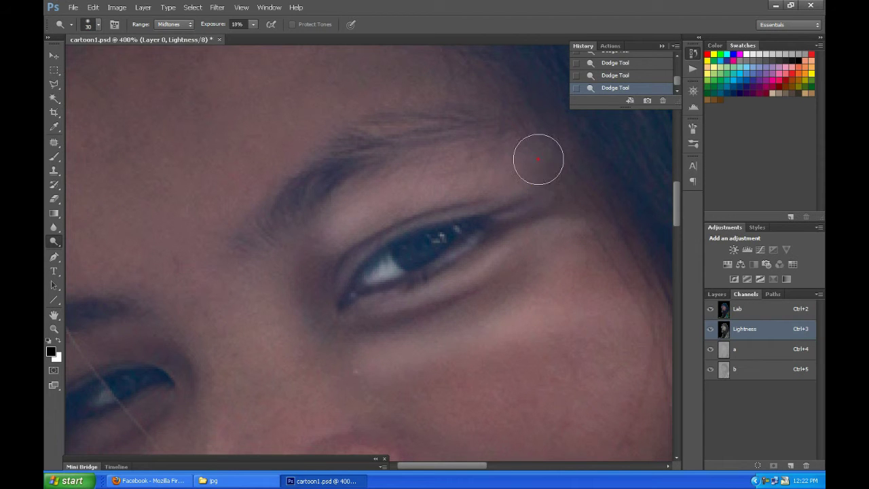
left_click_drag(465, 291, 441, 286)
- Brighten the eye white and dab the iris with an 8–10 px brush
key("bracketleft")
key("bracketleft")
key("bracketleft")
key("bracketleft")
left_click(387, 269)
left_click(444, 246)
key("bracketleft")
key("bracketleft")
left_click(382, 267)
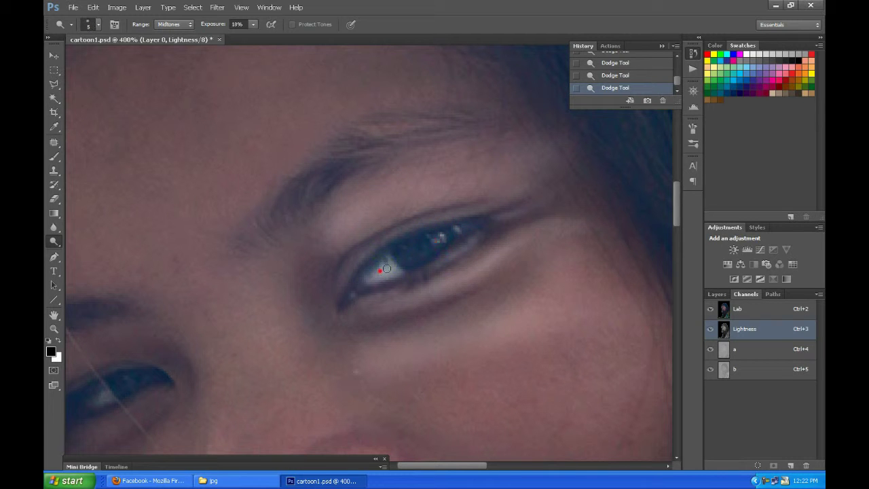
left_click_drag(388, 266, 405, 255)
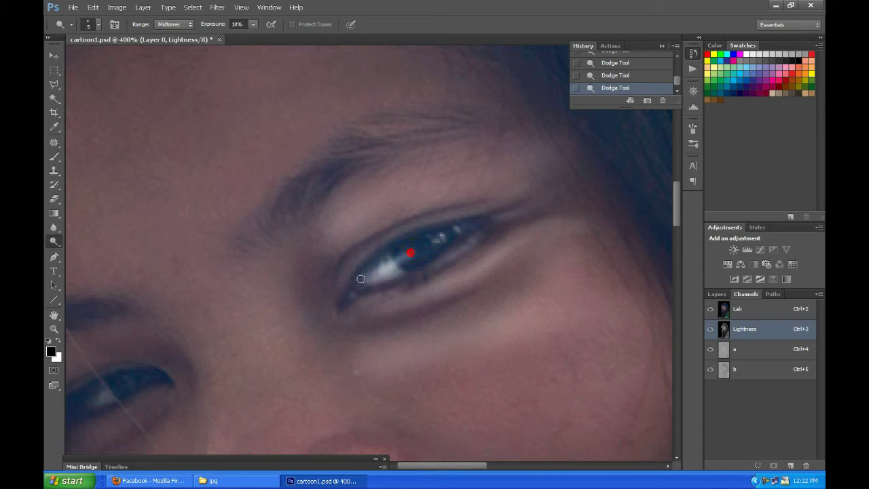
- Adjust the view and bring up the dodge/burn tool flyout
scroll(403, 275, "down", 1)
scroll(403, 275, "down", 1)
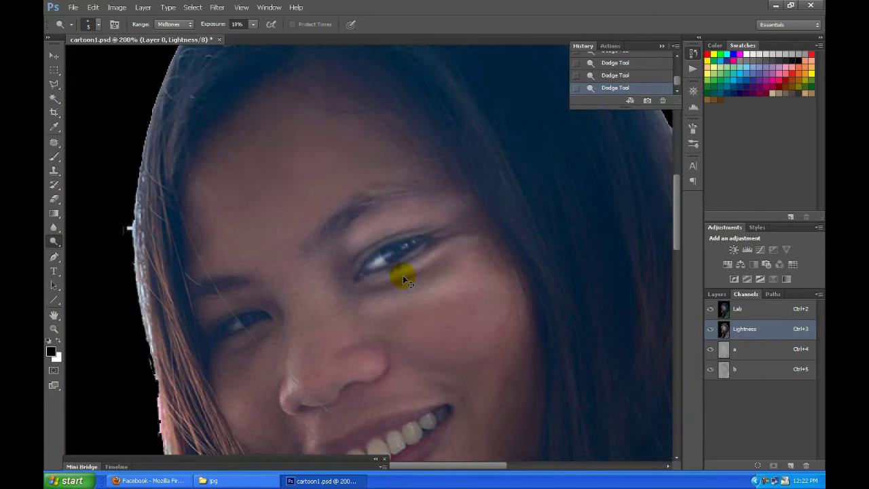
scroll(403, 275, "down", 1)
scroll(402, 275, "up", 2)
scroll(402, 275, "up", 1)
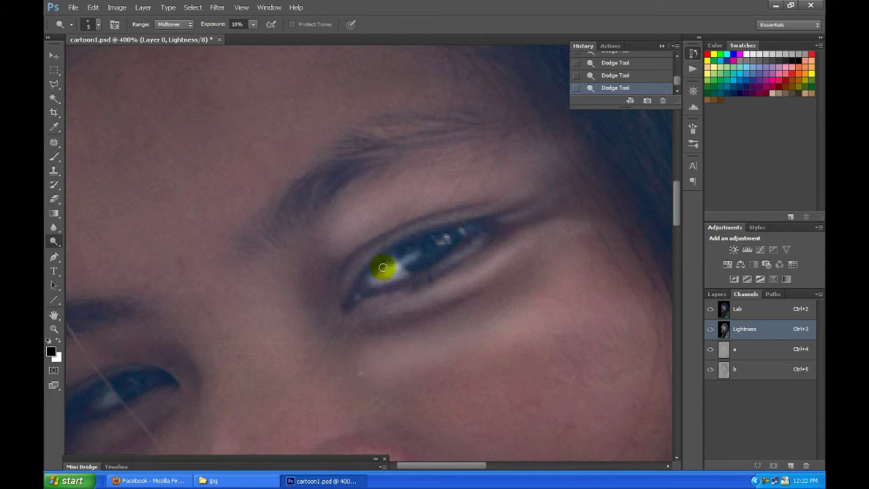
right_click(54, 241)
- Switch to the Burn Tool and darken the lower and upper eyelids
left_click(88, 249)
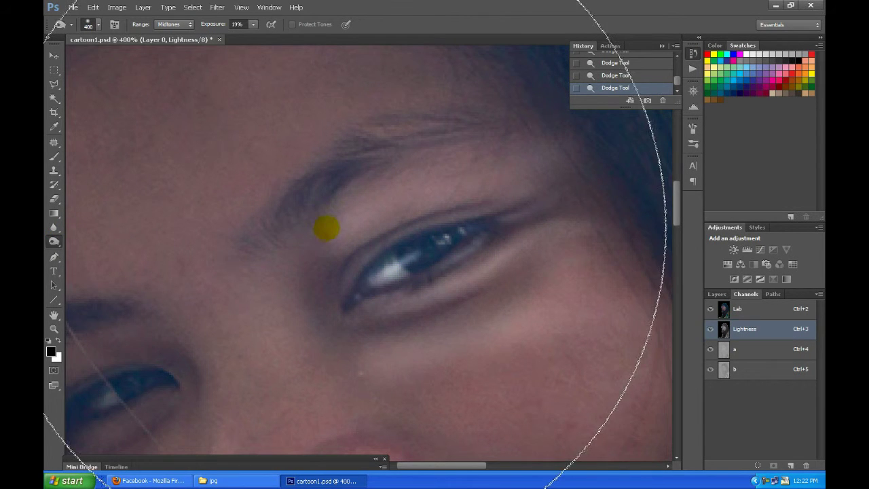
key("bracketleft")
key("bracketleft")
key("bracketleft")
key("bracketleft")
key("bracketleft")
key("bracketleft")
key("bracketleft")
key("bracketleft")
key("bracketleft")
key("bracketleft")
mouse_move(362, 277)
left_mouse_down()
mouse_move(355, 291)
mouse_move(373, 266)
left_mouse_up()
key("bracketleft")
left_click_drag(485, 224, 525, 205)
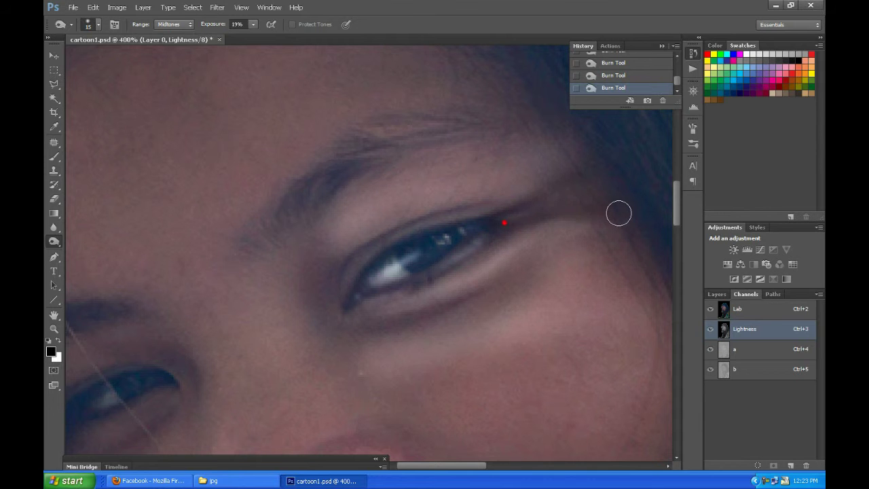
- Burn the lower eye corner with a 25–35 px brush
key("bracketright")
key("bracketright")
left_click(346, 310)
key("bracketleft")
key("bracketleft")
key("bracketright")
key("bracketright")
left_click(361, 321)
key("bracketright")
left_click(318, 310)
- Lower burn exposure to 16% and darken the eyebrow and surrounding area with a 45 px brush
left_click(252, 25)
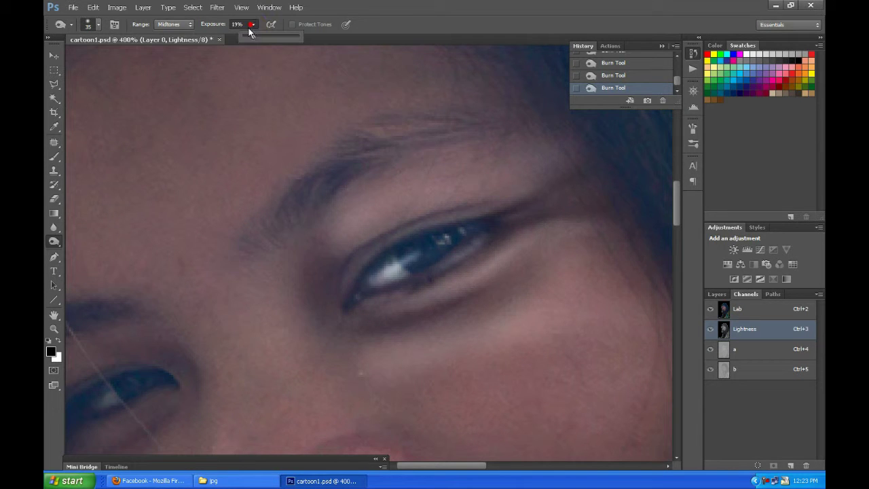
left_click(287, 227)
key("bracketright")
left_click(238, 226)
left_click(303, 197)
left_click(386, 226)
left_click(289, 260)
left_click(393, 177)
left_click(442, 147)
left_click(304, 266)
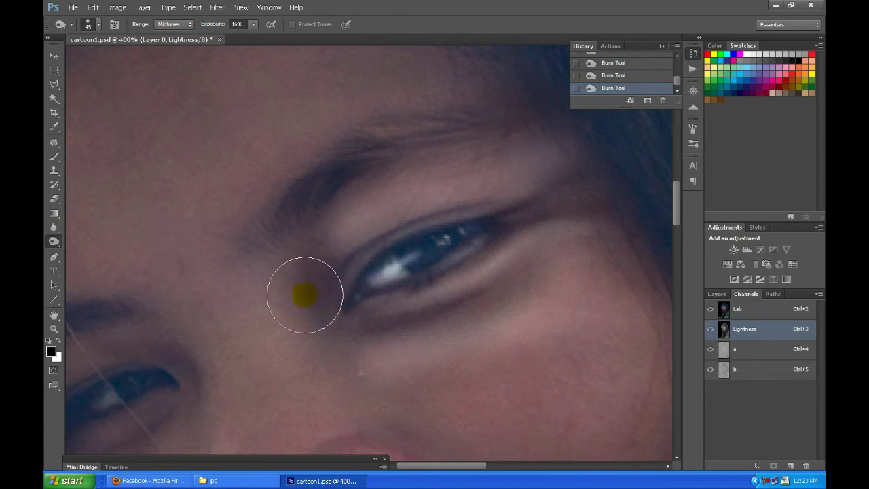
left_click(274, 192)
- Darken the cheek below the eye, zoom out, and burn the eyelid crease near the hair
left_click_drag(304, 335, 314, 349)
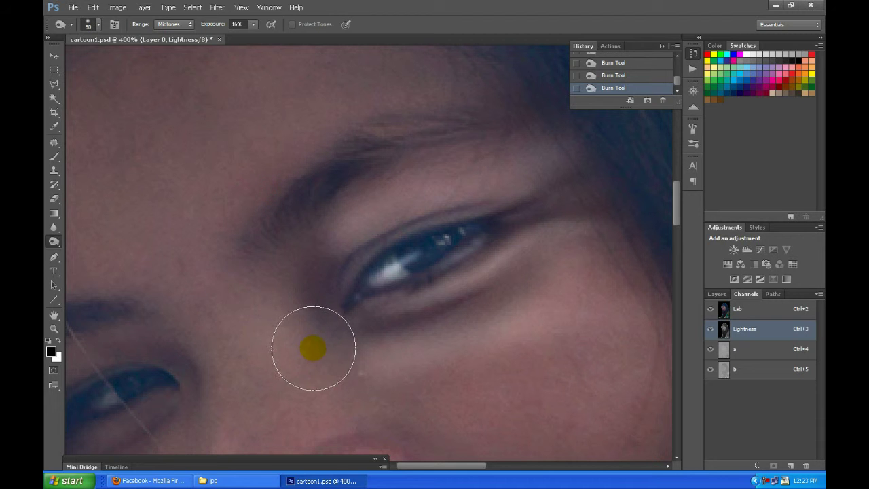
key("bracketright")
left_click(400, 371)
key("ctrl+minus")
mouse_move(429, 322)
left_mouse_down()
mouse_move(452, 278)
mouse_move(493, 303)
left_mouse_up()
mouse_move(311, 287)
left_mouse_down()
mouse_move(236, 287)
mouse_move(217, 237)
left_mouse_up()
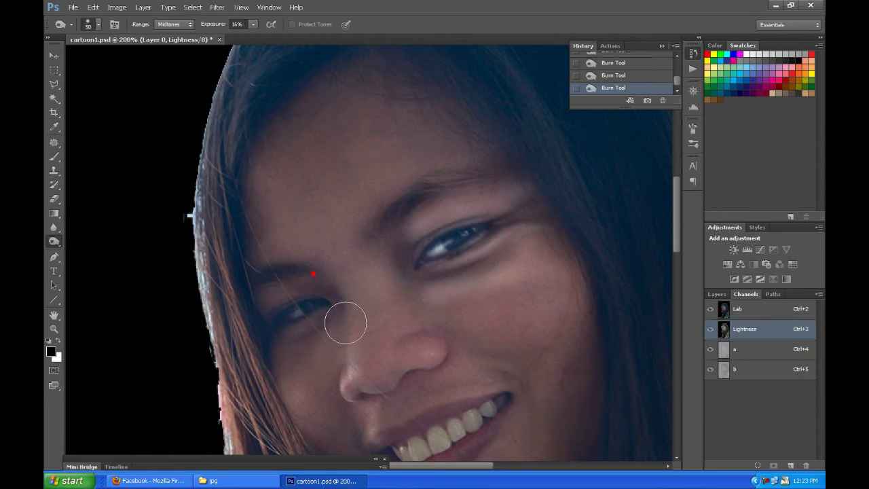
- Burn the hair edge beside the face, the left lip corner, chin and side of the nose
left_click_drag(252, 305, 240, 321)
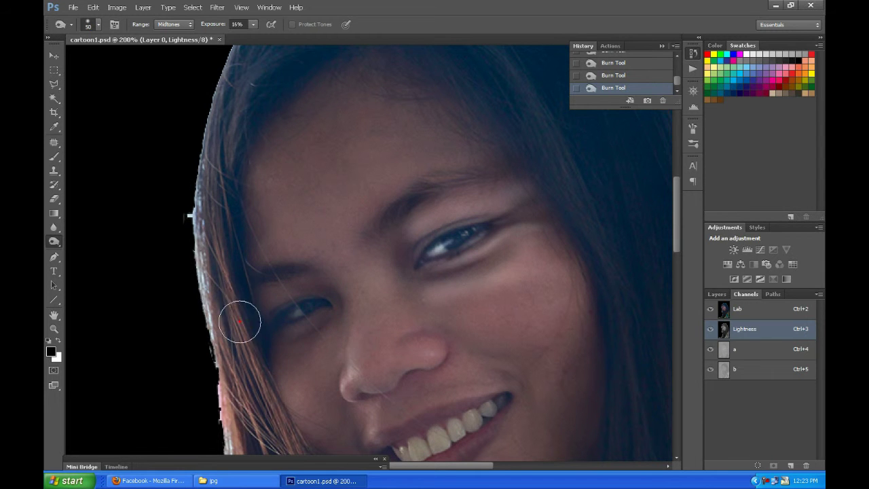
left_click_drag(338, 354, 329, 255)
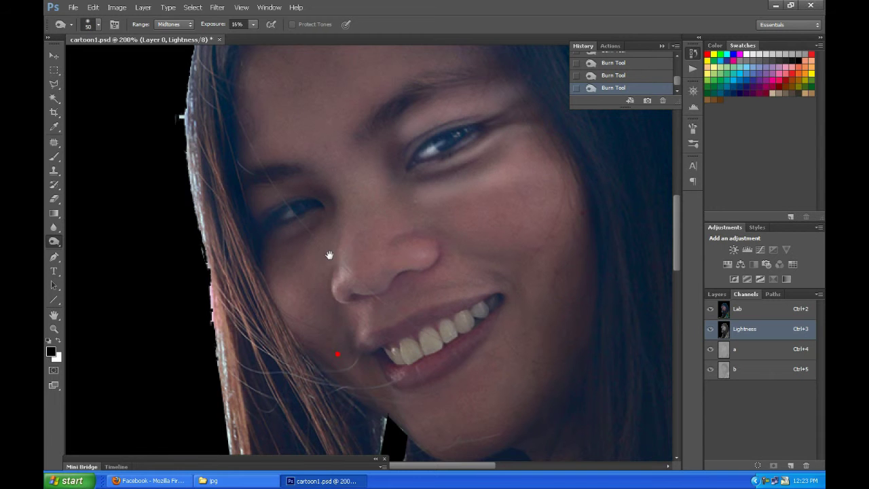
left_click(356, 372)
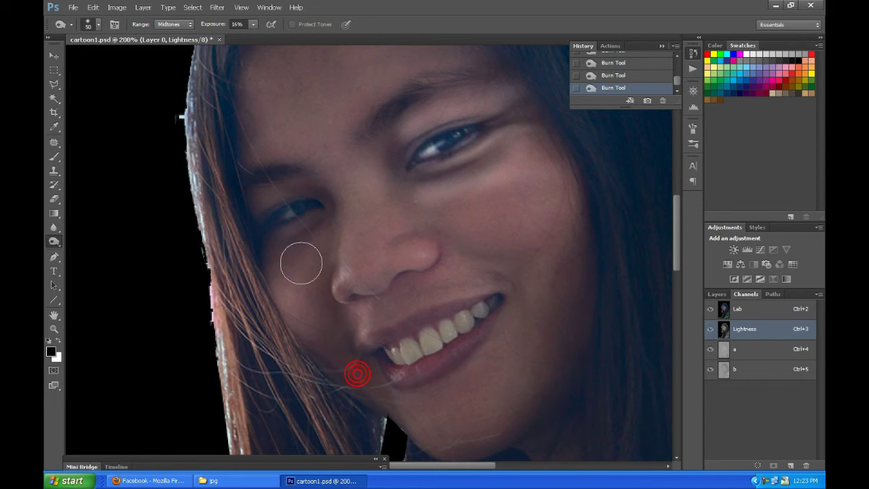
left_click(301, 351)
key("bracketright")
key("bracketright")
mouse_move(330, 254)
left_mouse_down()
mouse_move(353, 254)
mouse_move(361, 276)
left_mouse_up()
key("bracketleft")
key("bracketleft")
- Darken the right side of the nose, the cheek, around the teeth, mouth corner and chin
key("bracketleft")
left_click_drag(442, 249, 435, 231)
left_click(452, 275)
key("bracketright")
left_click(517, 285)
left_click_drag(517, 285, 382, 334)
key("bracketleft")
left_click_drag(507, 291, 502, 313)
key("bracketleft")
key("bracketleft")
left_click_drag(403, 383, 442, 400)
- Enlarge the brush to 60–90 px and deepen the cheeks and chin
key("bracketright")
key("bracketright")
key("bracketright")
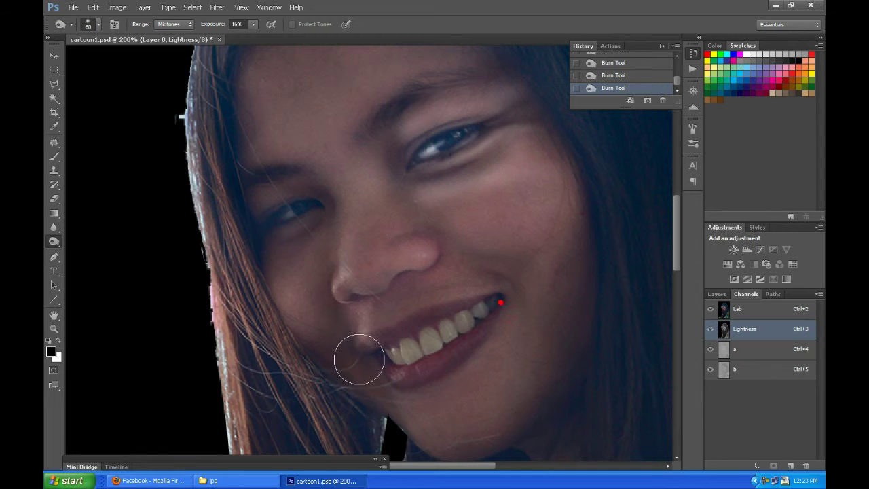
left_click(359, 374)
key("bracketright")
key("bracketright")
key("bracketright")
left_click_drag(460, 233, 462, 228)
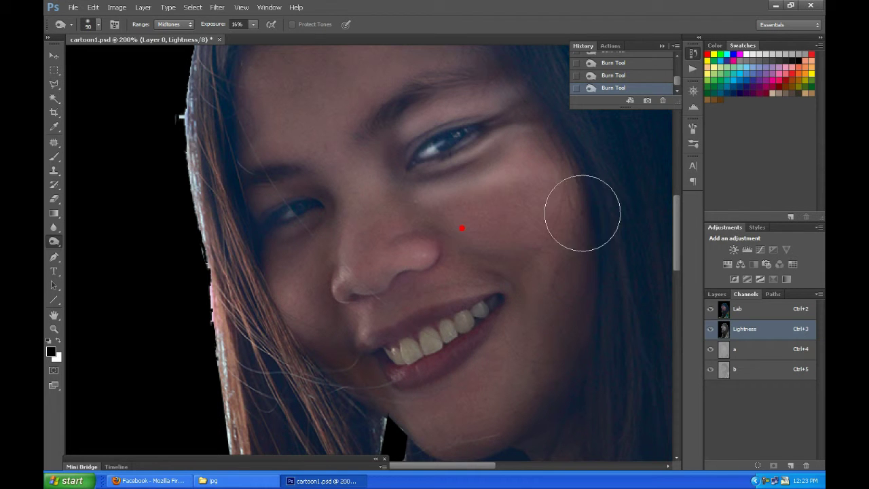
left_click(555, 207)
left_click(520, 390)
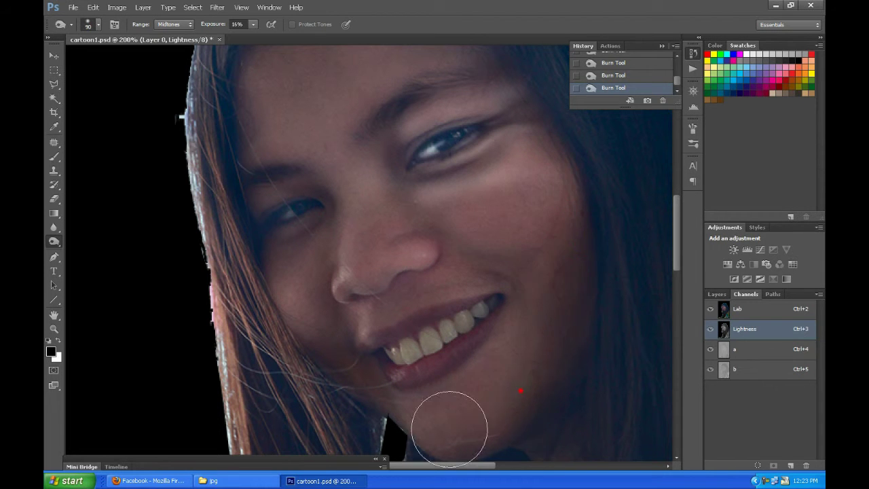
left_click(602, 278)
- Darken beside the eye, the hair and the left cheek
left_click(541, 145)
left_click(520, 75)
left_click(527, 96)
left_click(281, 193)
left_click(248, 249)
- Deepen the cheek, chin and jawline shadows down toward the neck
left_click(297, 322)
left_click_drag(430, 333, 393, 225)
left_click(351, 326)
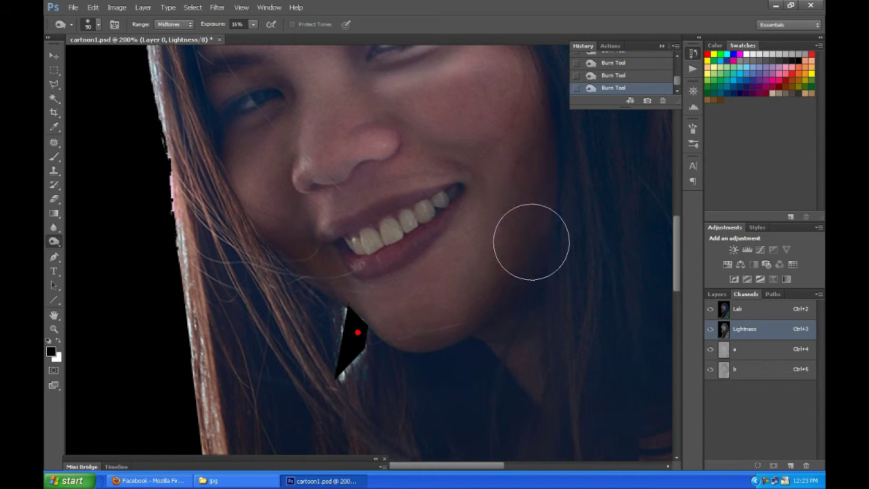
left_click(508, 317)
left_click(486, 334)
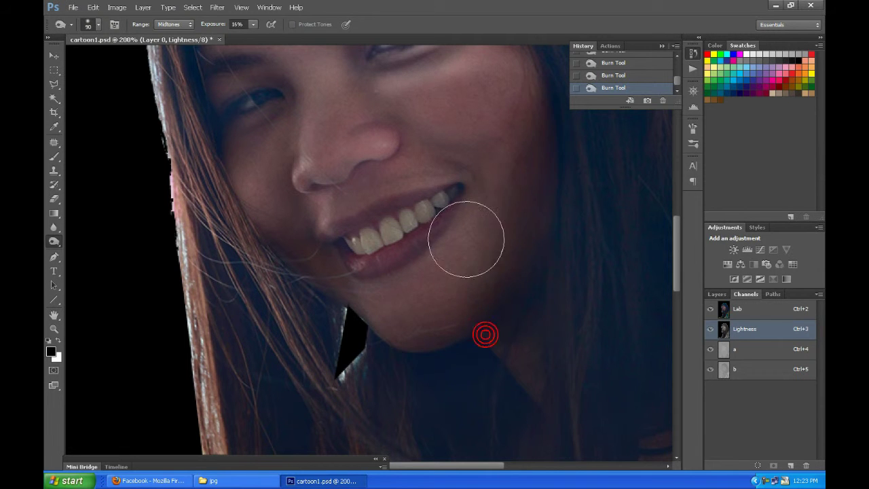
- Darken near the lower lip, the left eye corner and around the brow and eye
left_click_drag(434, 170, 498, 329)
left_click(399, 402)
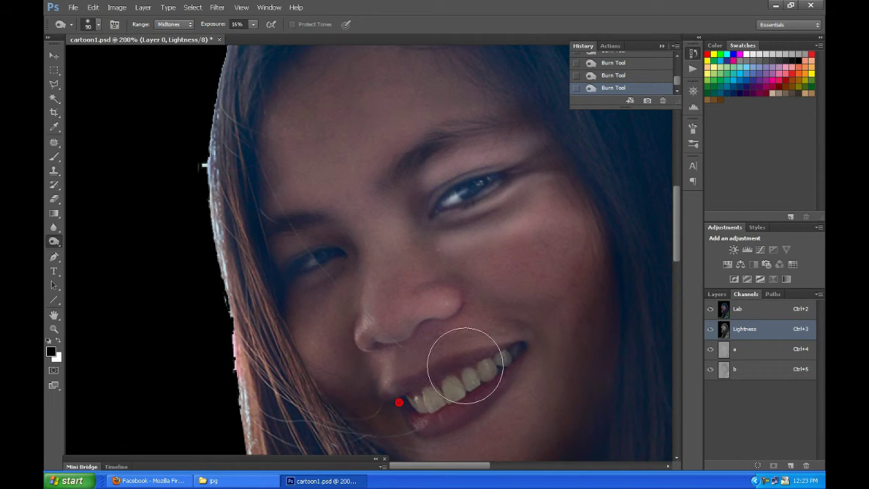
left_click(491, 382)
left_click(337, 239)
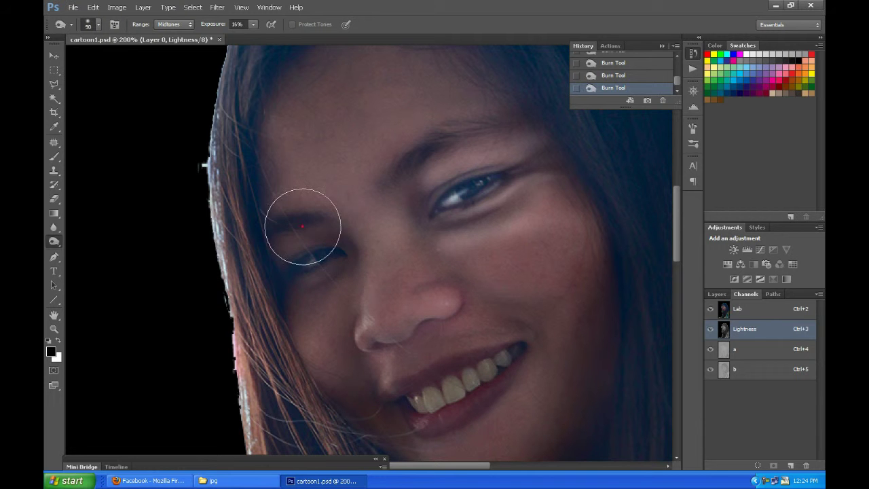
scroll(401, 174, "up", 2)
left_click_drag(400, 173, 387, 188)
- Burn a small spot near the brow, then switch to the Dodge Tool and lighten the iris
scroll(387, 188, "left", 3)
left_click(314, 262)
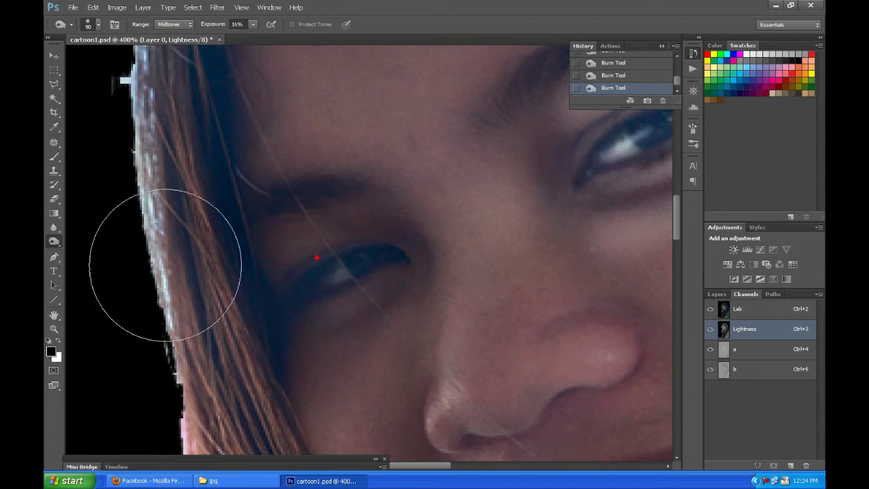
right_click(54, 242)
left_click(85, 240)
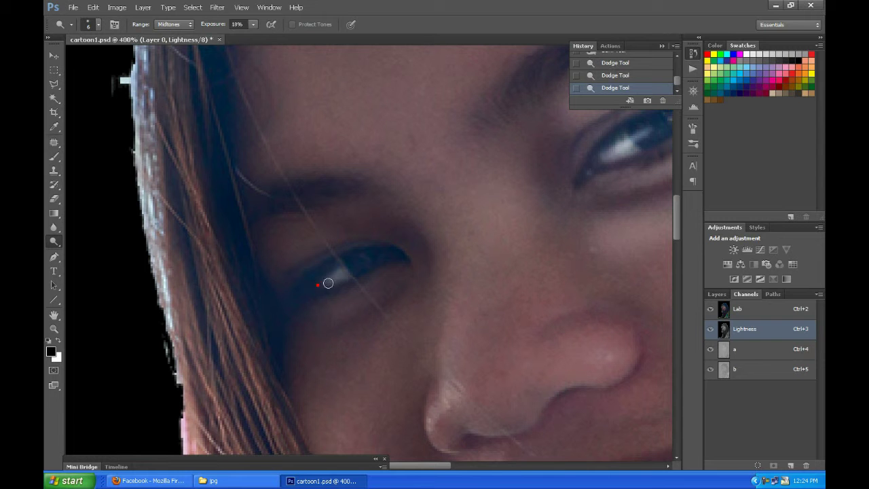
left_click_drag(368, 257, 359, 271)
key("ctrl+alt+z")
key("ctrl+alt+z")
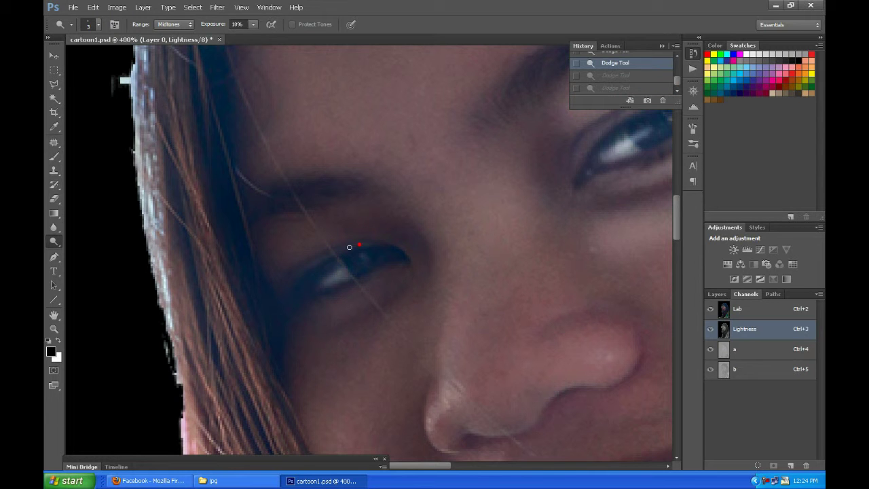
key("ctrl+shift+z")
key("ctrl+shift+z")
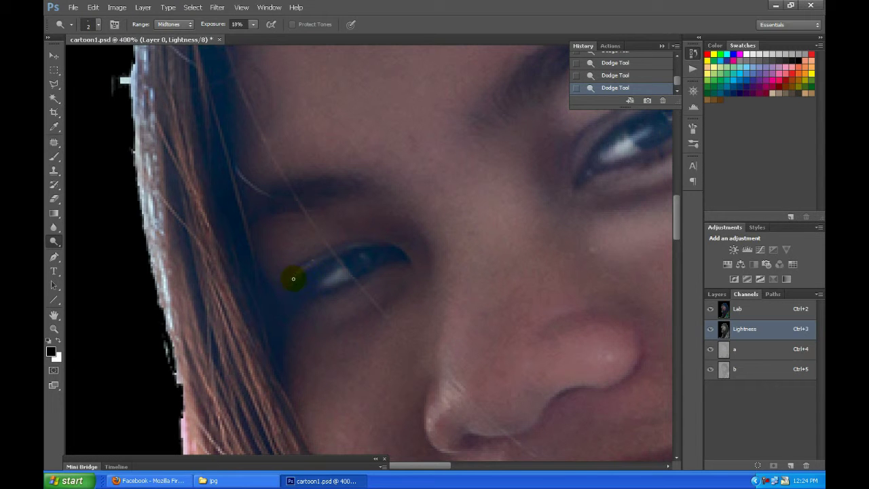
- Dodge the upper eyelid and the brow area with a 20–40 px brush
left_click_drag(276, 254, 338, 233)
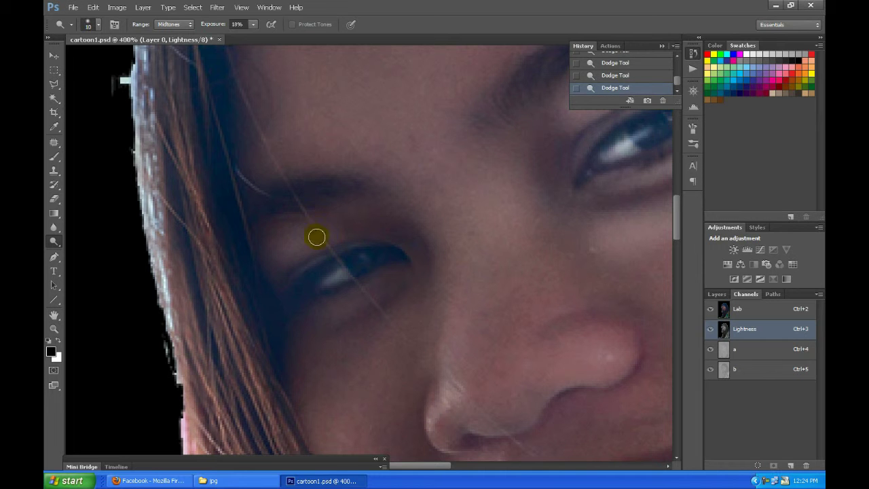
left_click_drag(306, 240, 352, 228)
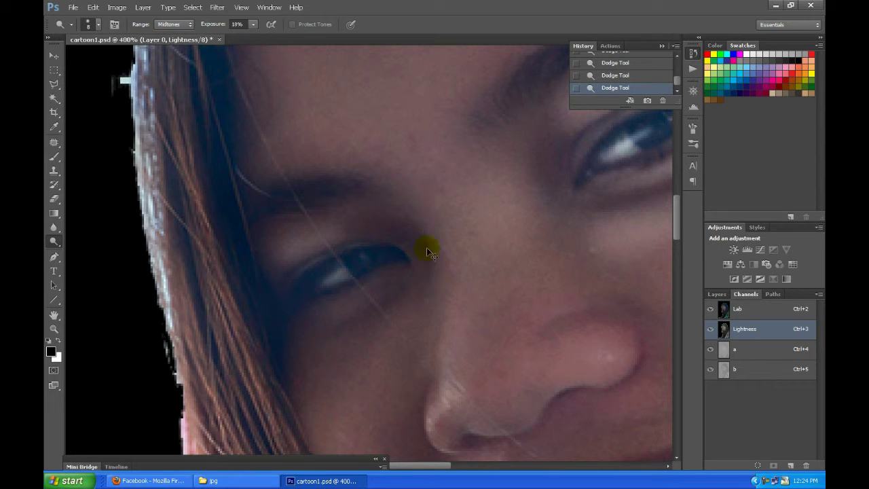
key("ctrl+z")
key("bracketright")
mouse_move(402, 205)
left_mouse_down()
mouse_move(458, 237)
mouse_move(478, 199)
left_mouse_up()
key("bracketright")
key("bracketright")
left_click_drag(484, 242, 485, 184)
- Lighten the skin from the nose to under the eye and near the left brow
mouse_move(486, 313)
left_mouse_down()
mouse_move(469, 283)
mouse_move(357, 313)
left_mouse_up()
key("bracketleft")
key("bracketleft")
key("bracketleft")
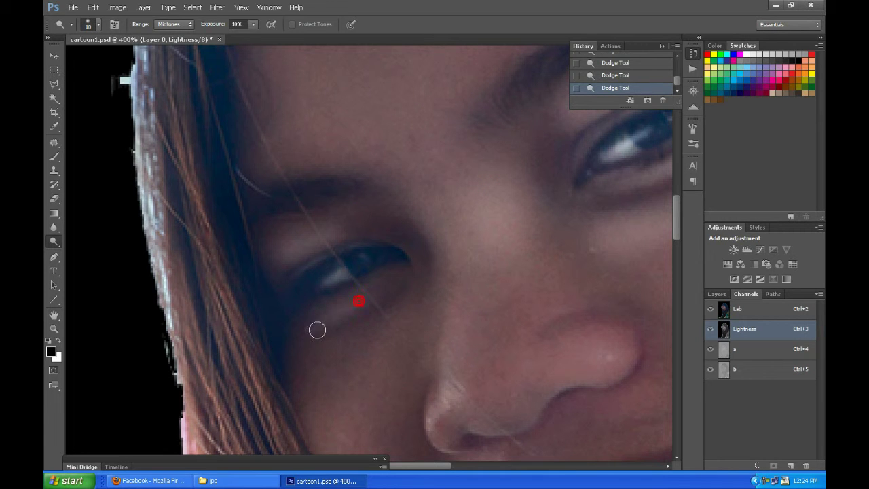
left_click_drag(347, 307, 351, 303)
key("bracketleft")
mouse_move(317, 342)
left_mouse_down()
mouse_move(351, 330)
mouse_move(330, 313)
mouse_move(351, 291)
mouse_move(340, 279)
left_mouse_up()
key("bracketleft")
key("bracketleft")
key("bracketleft")
left_click_drag(283, 329, 338, 311)
left_click_drag(355, 305, 349, 301)
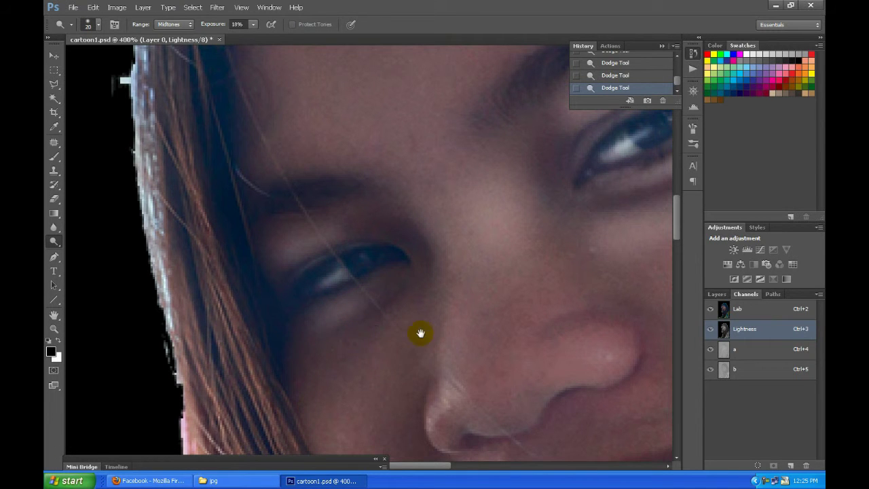
left_click_drag(365, 341, 424, 350)
scroll(425, 351, "up", 1)
left_click_drag(407, 251, 407, 235)
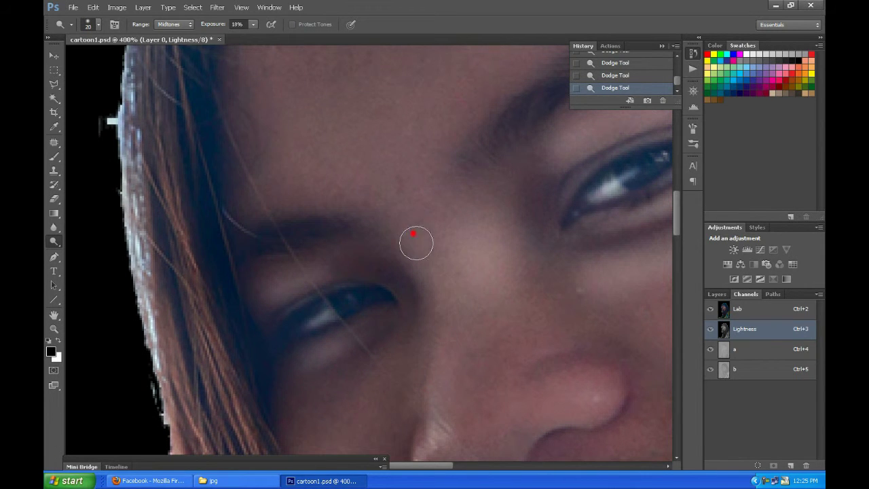
- Lighten the brow above the left eye, then burn along it with a 25 px brush
left_click(316, 251)
left_click_drag(316, 251, 288, 256)
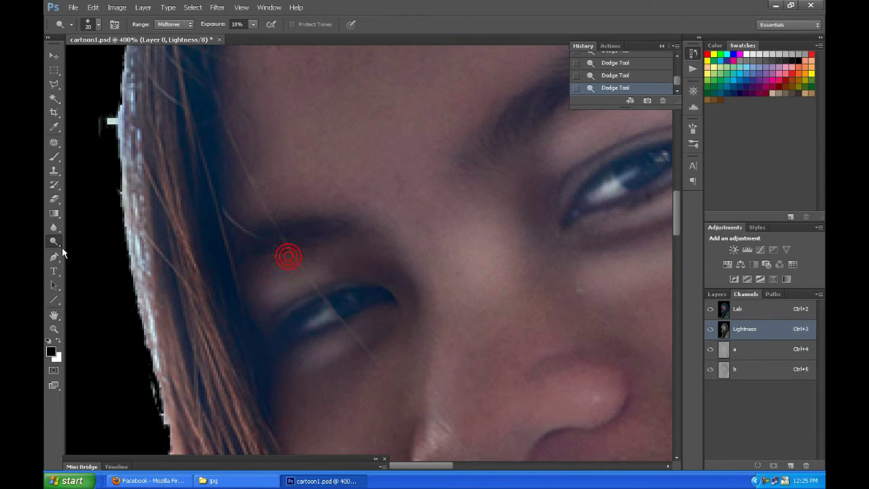
right_click(56, 248)
left_click(81, 252)
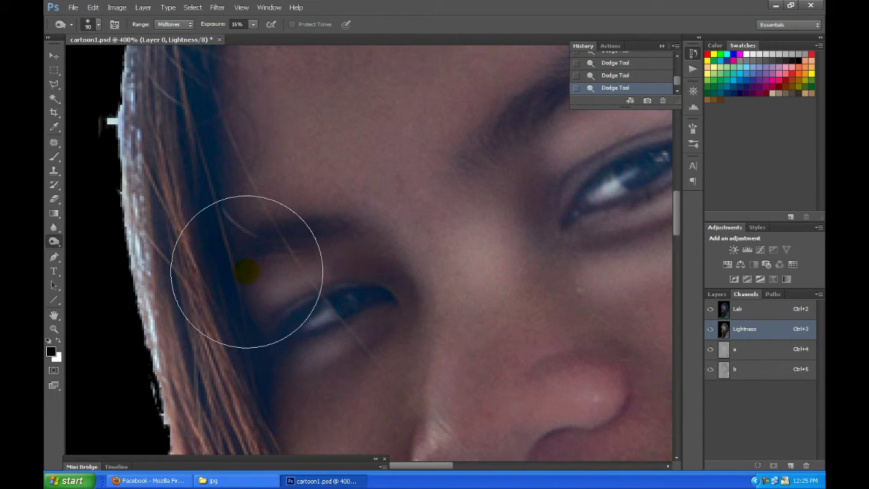
key("[")
key("[")
key("[")
key("[")
key("[")
mouse_move(238, 256)
left_mouse_down()
mouse_move(295, 228)
mouse_move(340, 228)
mouse_move(248, 240)
mouse_move(311, 230)
left_mouse_up()
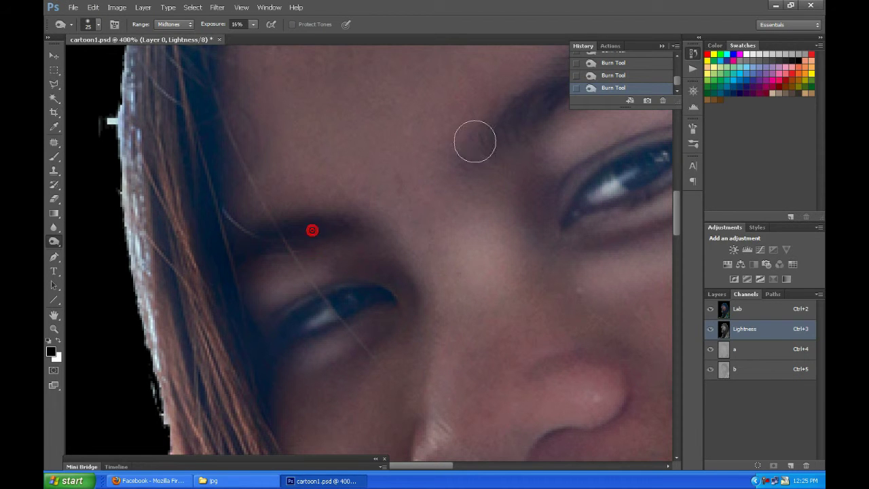
- Return to the Dodge Tool and raise its exposure to 39%
right_click(53, 241)
left_click(96, 239)
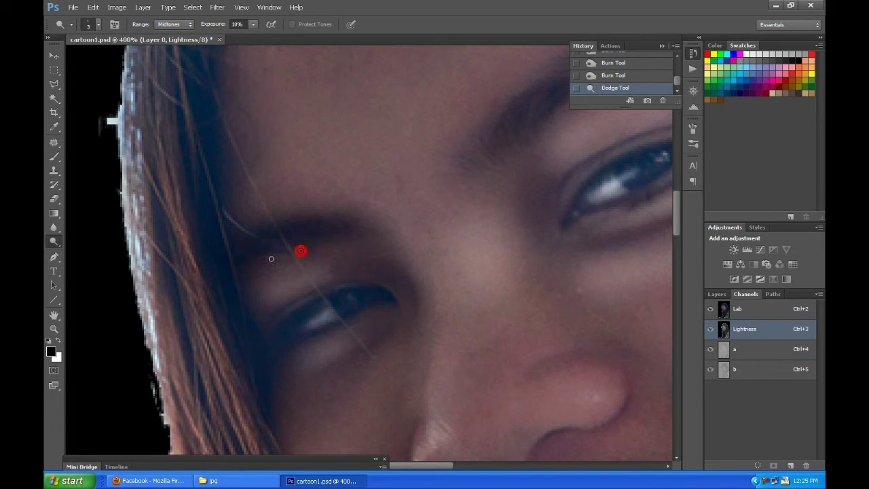
left_click(299, 252)
left_click(254, 24)
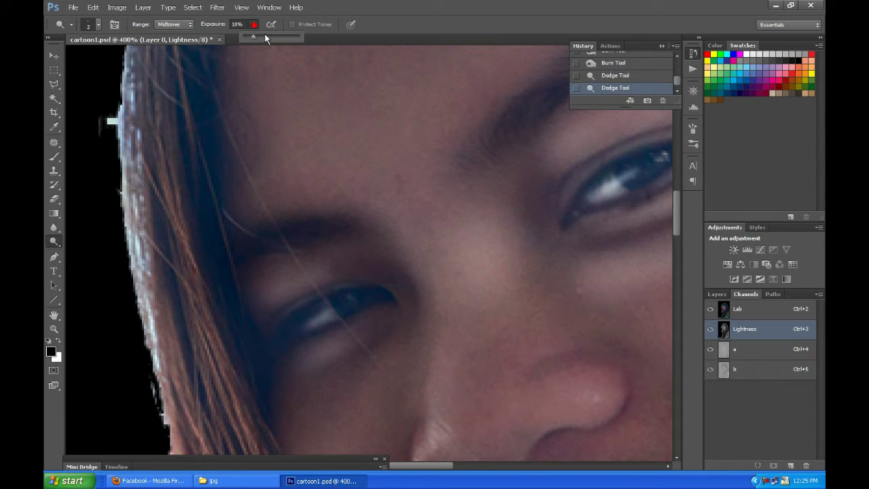
left_click(299, 252)
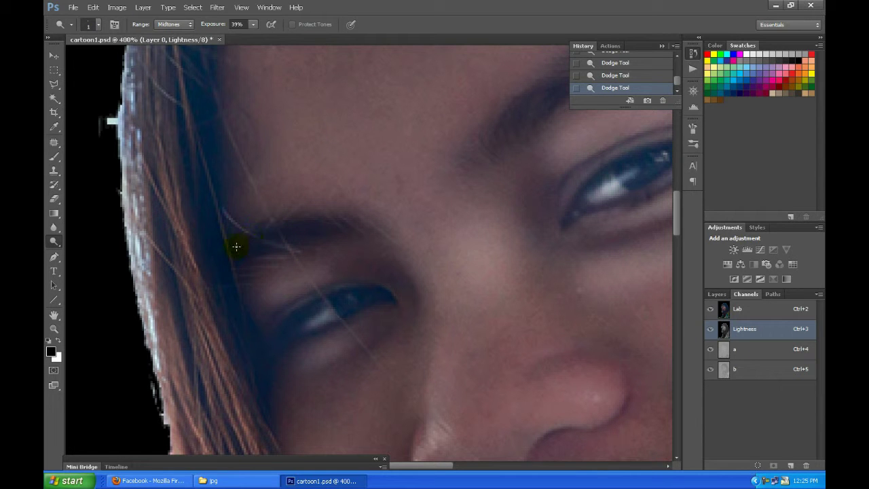
- Bring the right-hand eye into view and faintly dodge its brow
scroll(257, 244, "down", 3)
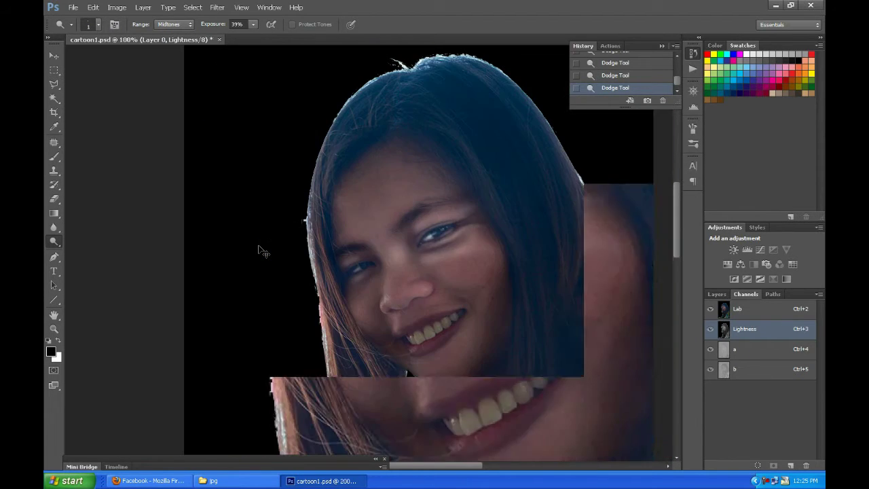
scroll(257, 244, "up", 3)
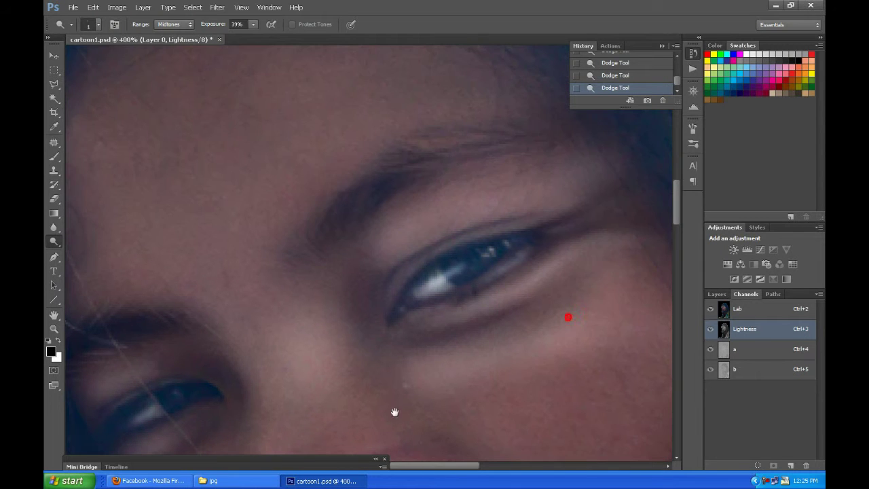
left_click_drag(568, 316, 393, 411)
mouse_move(305, 218)
left_mouse_down()
mouse_move(310, 244)
mouse_move(327, 263)
mouse_move(374, 202)
left_mouse_up()
left_click(370, 188)
left_click(331, 194)
- Lighten streaks along the right eyebrow with a 2 px dodge brush
left_click_drag(437, 153, 438, 134)
key("bracketright")
mouse_move(405, 167)
left_mouse_down()
mouse_move(462, 156)
mouse_move(441, 156)
left_mouse_up()
left_click_drag(530, 148, 488, 158)
left_click(392, 212)
left_click_drag(423, 129, 475, 141)
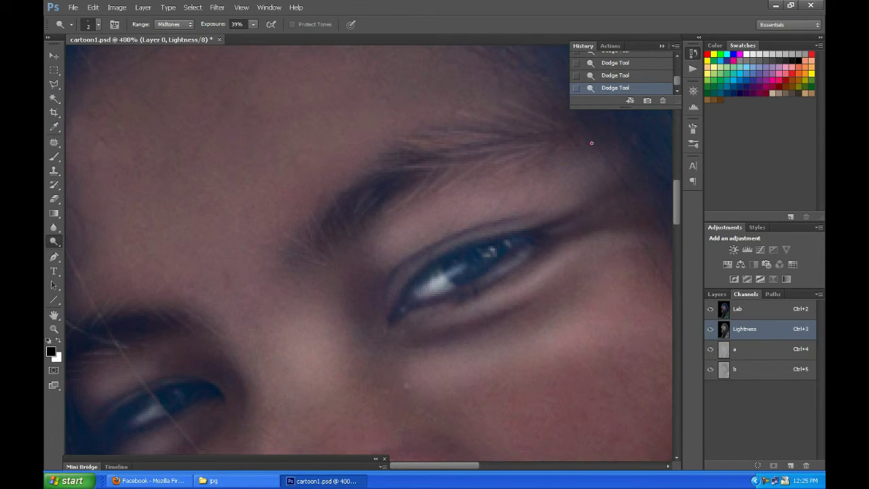
left_click_drag(350, 211, 382, 184)
- Burn around the right eye at size 20 and along the left eye's lid at size 10
scroll(352, 189, "down", 3)
scroll(352, 188, "up", 1)
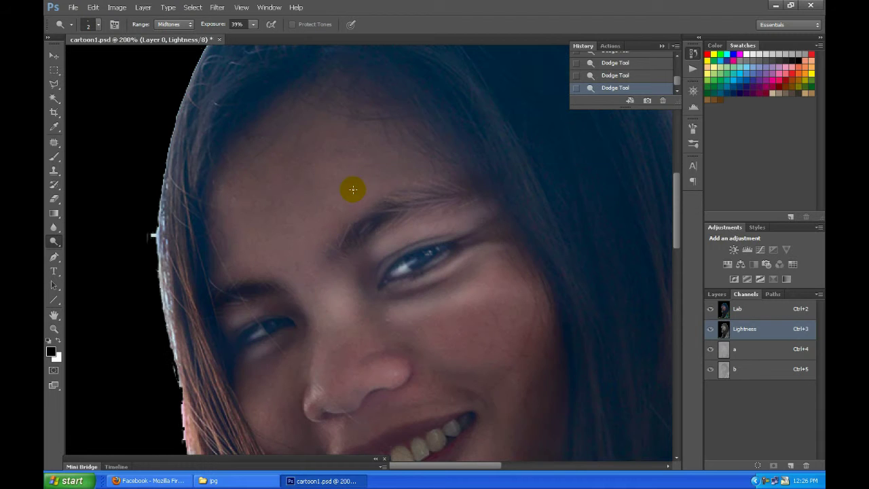
right_click(57, 243)
left_click(95, 249)
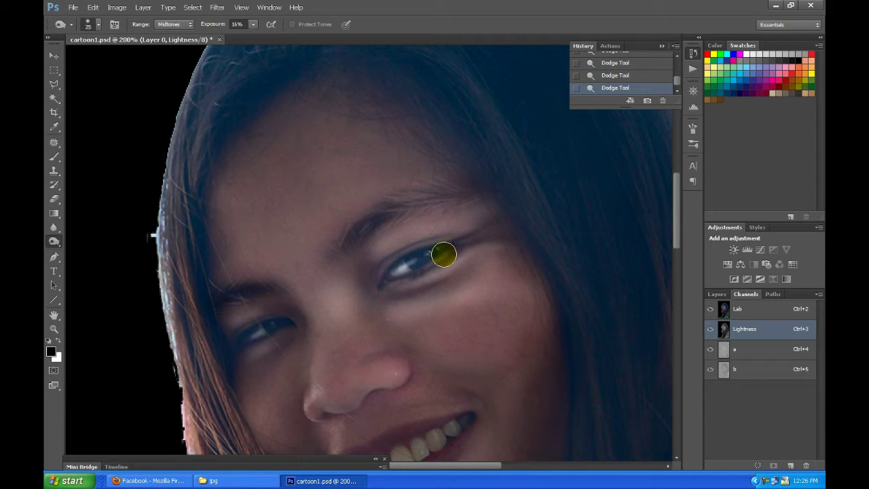
key("bracketleft")
mouse_move(441, 255)
left_mouse_down()
mouse_move(451, 245)
mouse_move(425, 266)
mouse_move(417, 252)
mouse_move(411, 258)
left_mouse_up()
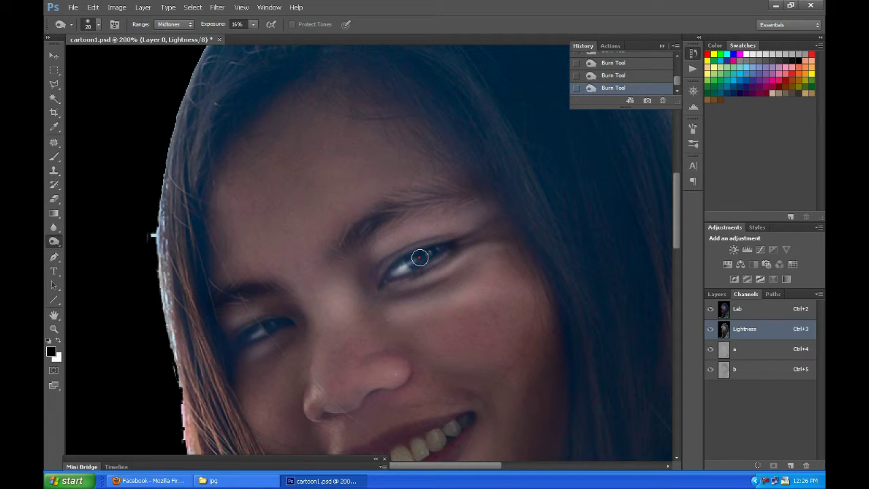
key("bracketleft")
left_click_drag(243, 332, 274, 326)
left_click_drag(268, 321, 234, 339)
right_click(54, 241)
left_click(91, 239)
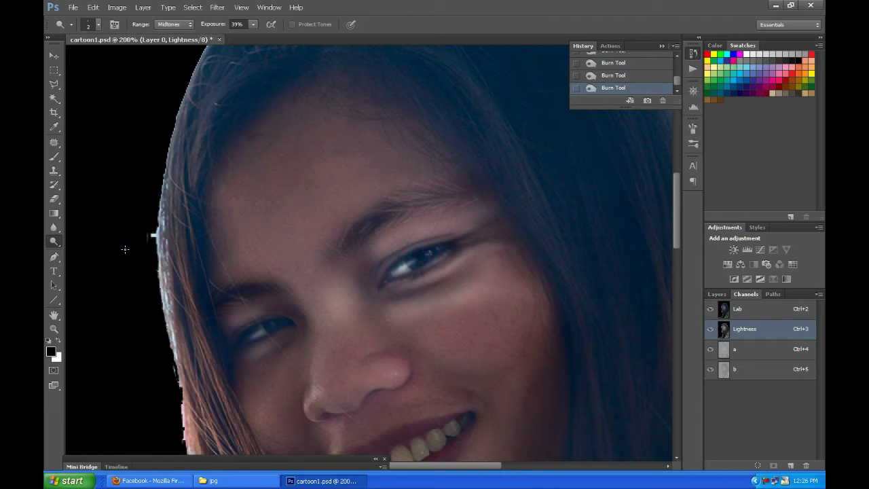
- Dodge the iris highlights and eyelid corners of the right eye with a 4 px brush
scroll(403, 282, "up", 2)
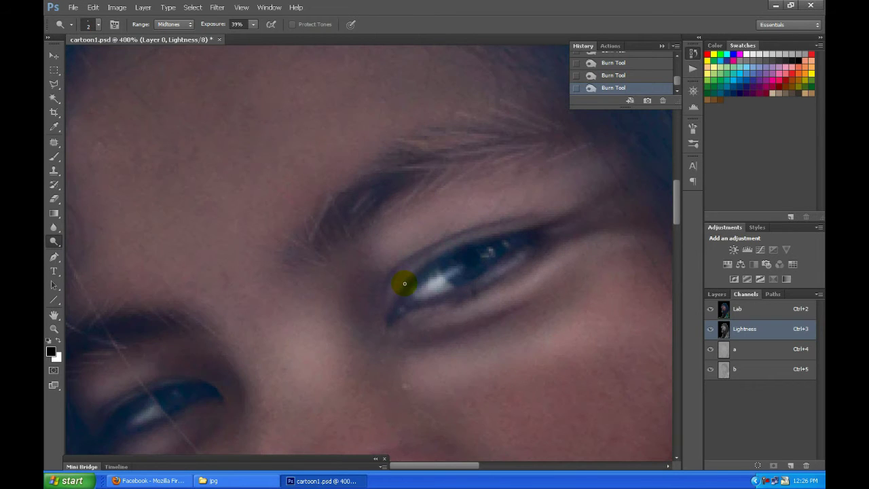
left_click(487, 246)
left_click(525, 238)
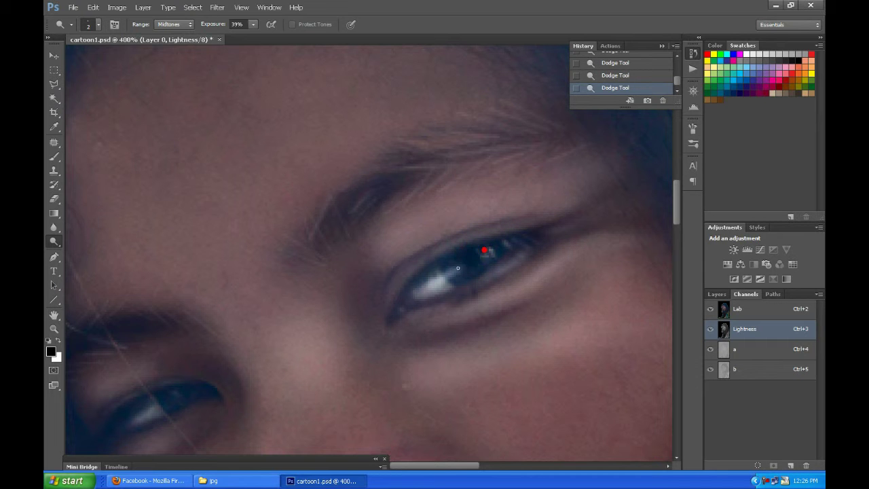
left_click(425, 274)
left_click(414, 284)
left_click(410, 294)
left_click(530, 236)
key("]")
key("]")
left_click(545, 232)
left_click(512, 263)
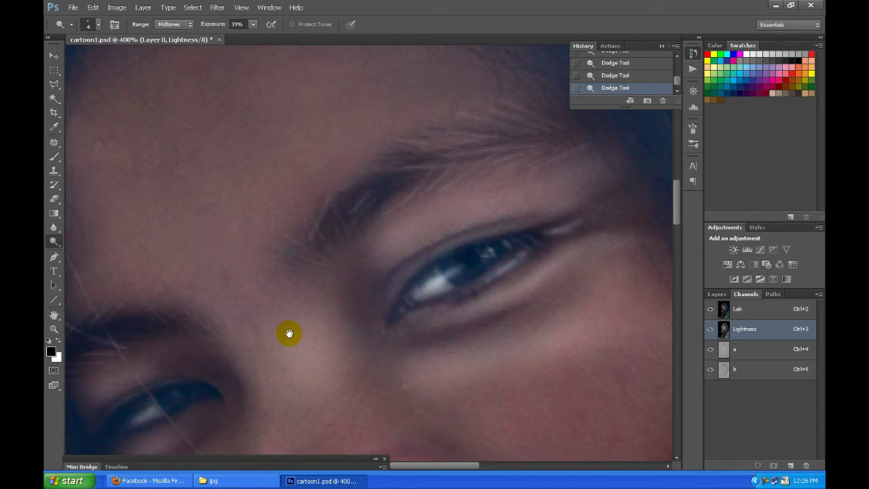
- Brighten the white of the left-hand eye, redoing one stroke, then zoom out to 100%
left_click_drag(287, 333, 543, 224)
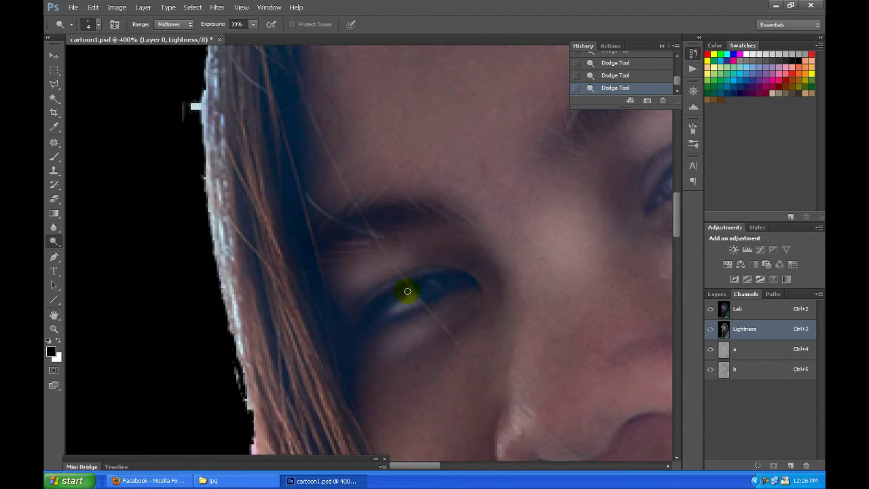
mouse_move(403, 307)
left_mouse_down()
mouse_move(391, 304)
mouse_move(413, 292)
mouse_move(379, 315)
mouse_move(407, 316)
left_mouse_up()
key("ctrl+z")
key("h")
left_click(403, 316)
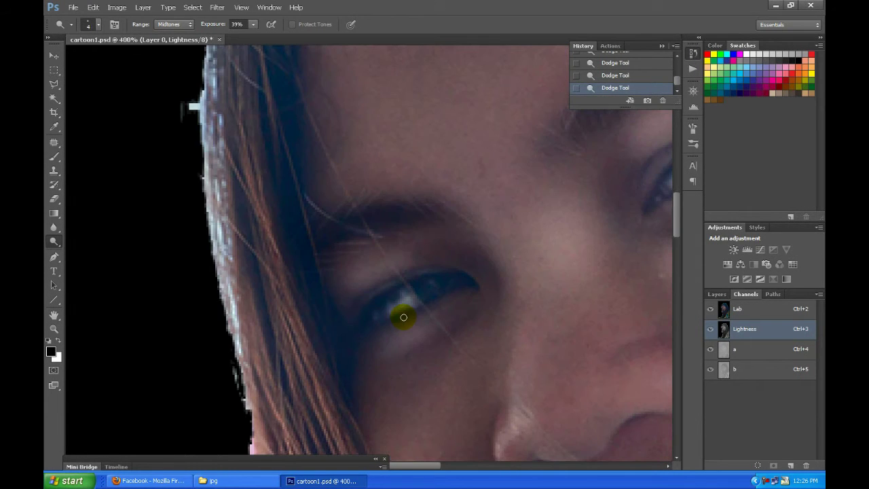
left_click_drag(404, 316, 416, 300)
key("ctrl+1")
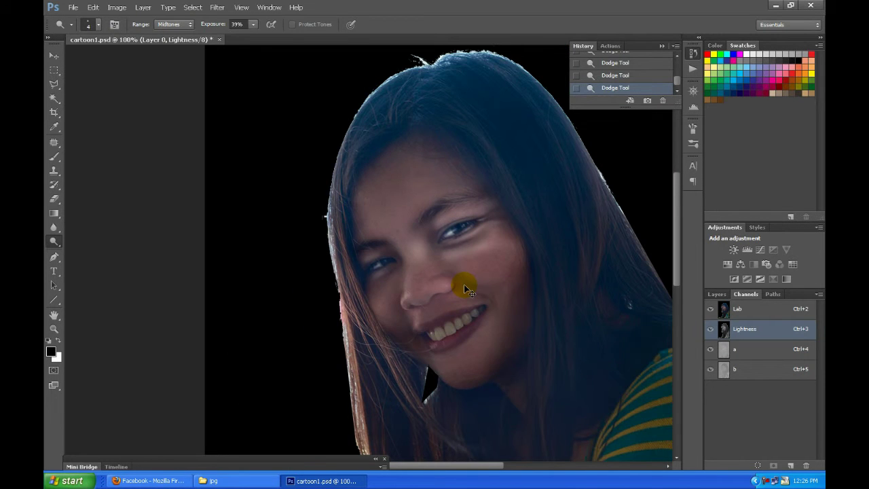
- Zoom to 200% and burn the bridge and left side of the nose
key("ctrl+plus")
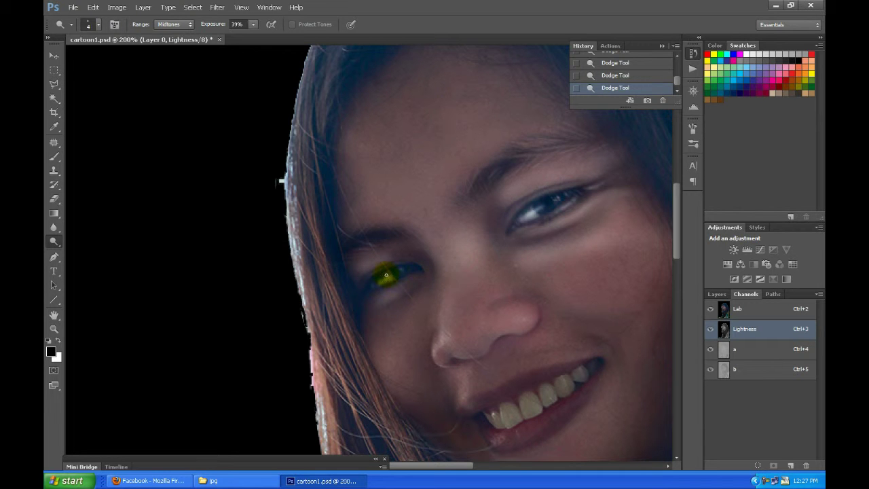
left_click_drag(390, 282, 391, 265)
left_click_drag(485, 281, 465, 284)
left_click(51, 241)
left_click(87, 249)
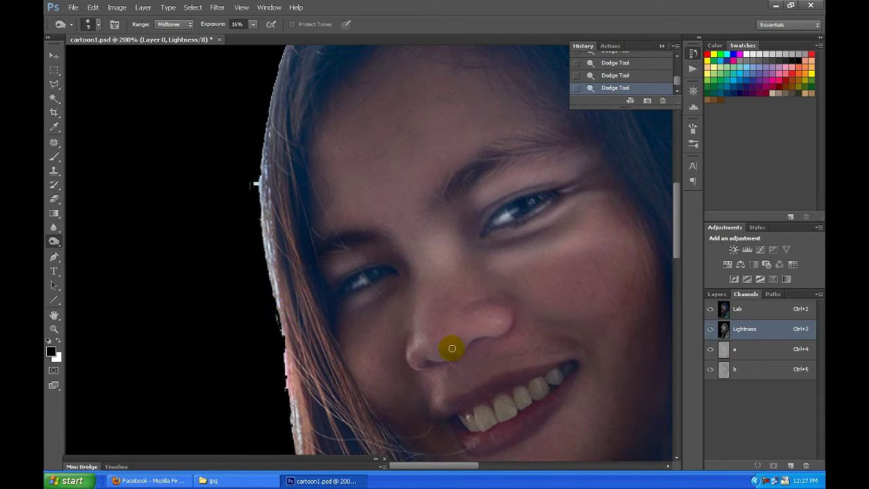
key("bracketright")
key("bracketright")
key("bracketright")
left_click_drag(467, 287, 470, 301)
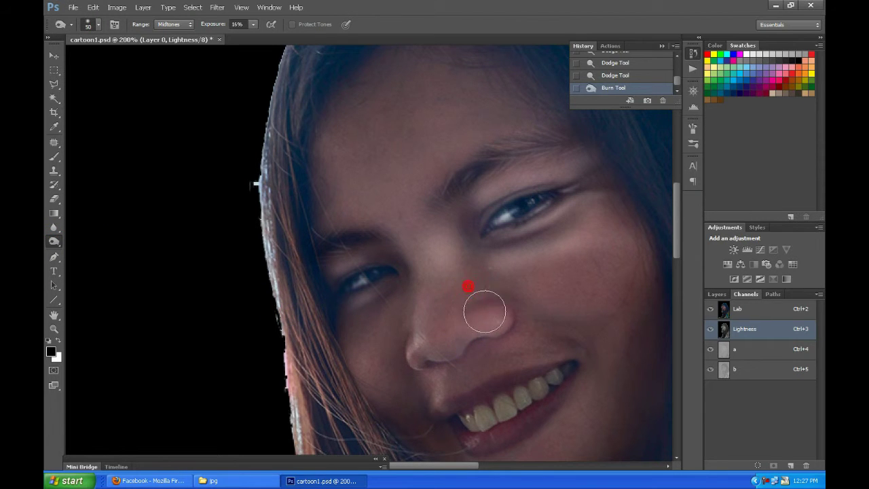
left_click(469, 301)
mouse_move(415, 323)
left_mouse_down()
mouse_move(402, 368)
mouse_move(485, 359)
left_mouse_up()
- Burn the cheek, lips and chin with a larger brush
key("bracketright")
key("bracketright")
key("bracketright")
mouse_move(466, 374)
left_mouse_down()
mouse_move(481, 296)
mouse_move(539, 295)
mouse_move(500, 306)
mouse_move(501, 314)
left_mouse_up()
mouse_move(414, 314)
left_mouse_down()
mouse_move(437, 359)
mouse_move(466, 346)
mouse_move(413, 345)
mouse_move(381, 398)
mouse_move(407, 397)
left_mouse_up()
mouse_move(483, 372)
left_mouse_down()
mouse_move(413, 275)
mouse_move(399, 270)
left_mouse_up()
mouse_move(473, 301)
left_mouse_down()
mouse_move(387, 359)
mouse_move(474, 328)
left_mouse_up()
mouse_move(366, 239)
left_mouse_down()
mouse_move(394, 340)
mouse_move(345, 350)
left_mouse_up()
- Lighten the nose tip with the Dodge Tool at 17% exposure
left_click_drag(56, 239, 89, 240)
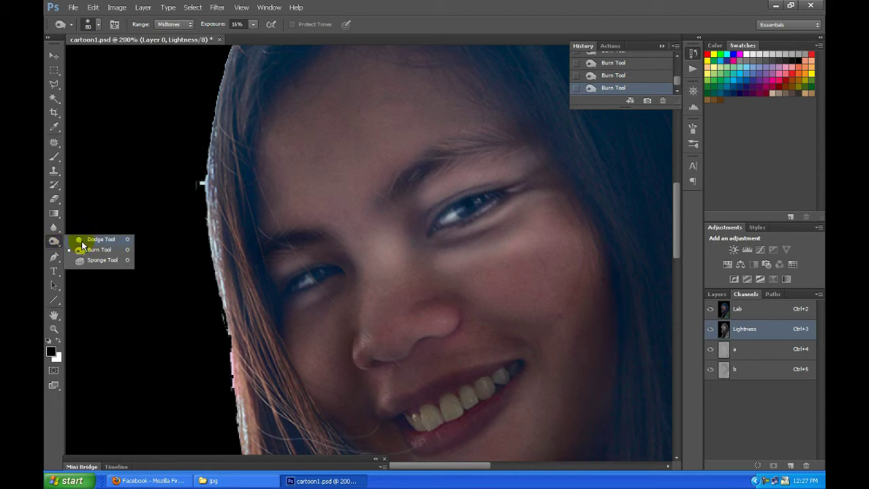
key("ctrl+plus")
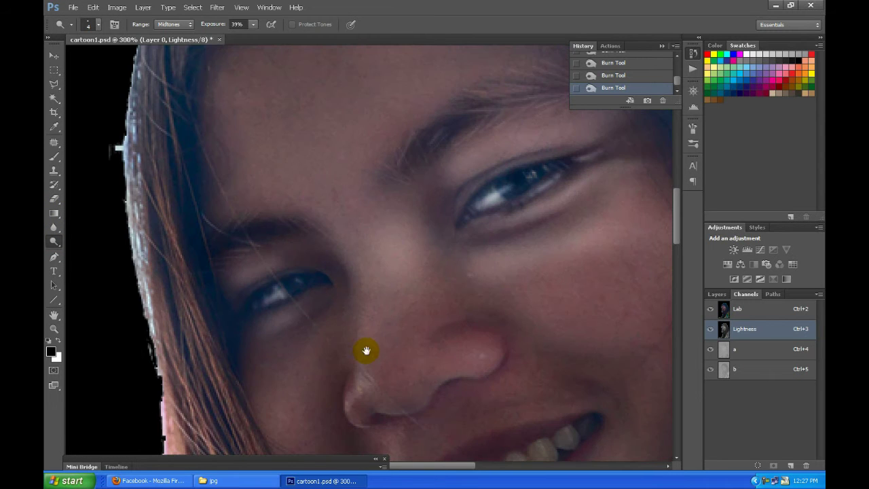
left_click_drag(366, 350, 353, 283)
key("bracketright")
key("bracketright")
key("bracketright")
key("bracketright")
key("bracketright")
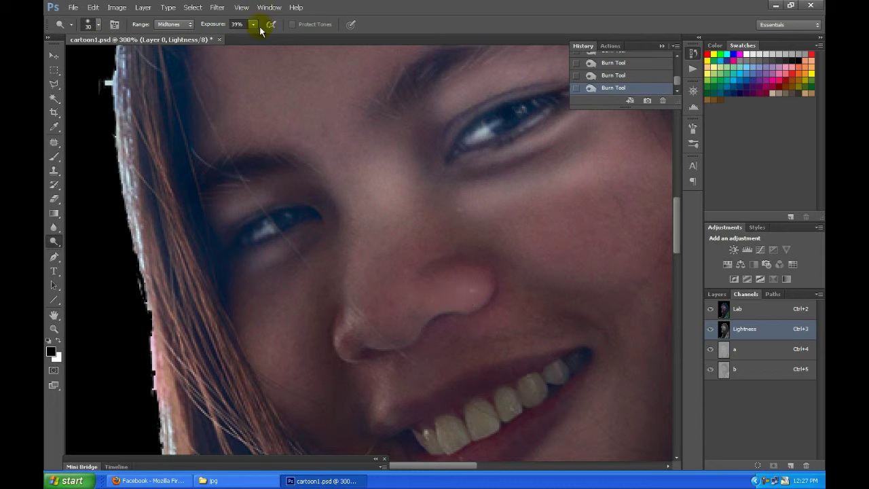
left_click_drag(252, 24, 240, 35)
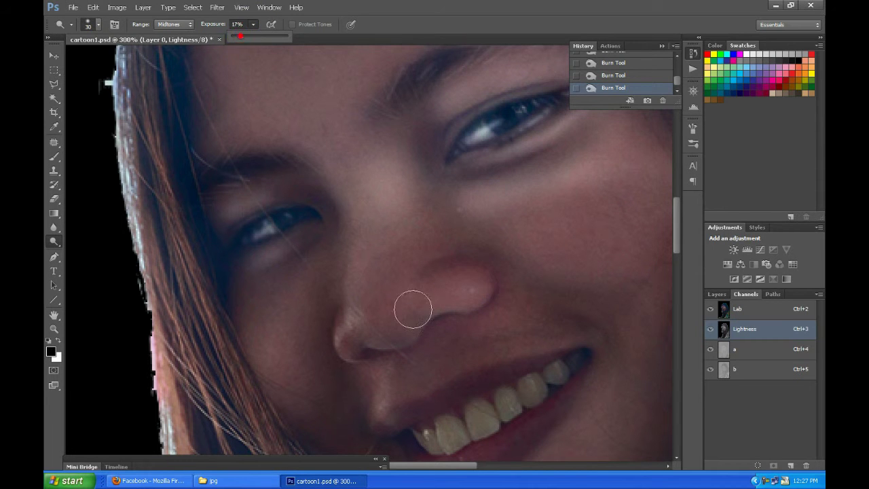
mouse_move(450, 292)
left_mouse_down()
mouse_move(475, 290)
mouse_move(442, 291)
left_mouse_up()
key("bracketleft")
key("bracketleft")
key("bracketleft")
- Dodge the left nostril and along its base
key("bracketleft")
left_click_drag(388, 326, 337, 334)
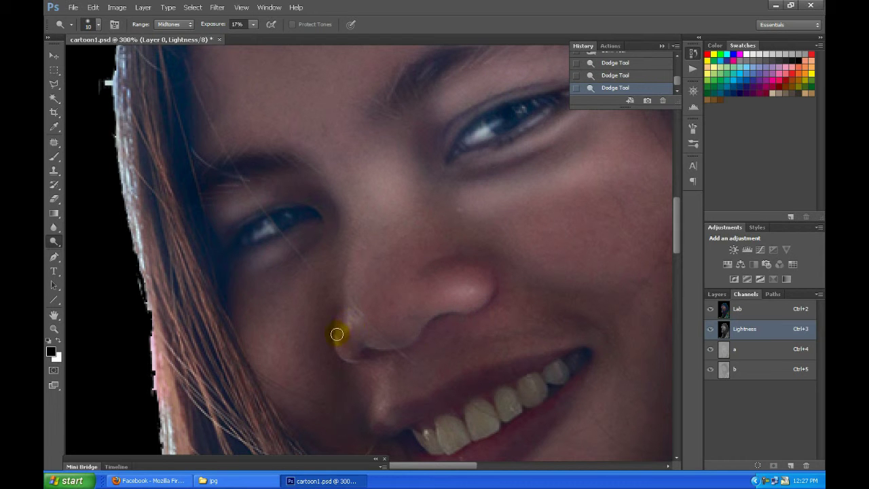
key("bracketright")
key("bracketright")
left_click(354, 322)
mouse_move(351, 300)
left_mouse_down()
mouse_move(355, 318)
mouse_move(357, 283)
left_mouse_up()
key("bracketright")
left_click(384, 308)
key("bracketleft")
mouse_move(406, 343)
left_mouse_down()
mouse_move(379, 346)
mouse_move(417, 326)
mouse_move(412, 384)
mouse_move(389, 399)
mouse_move(394, 423)
left_mouse_up()
key("bracketleft")
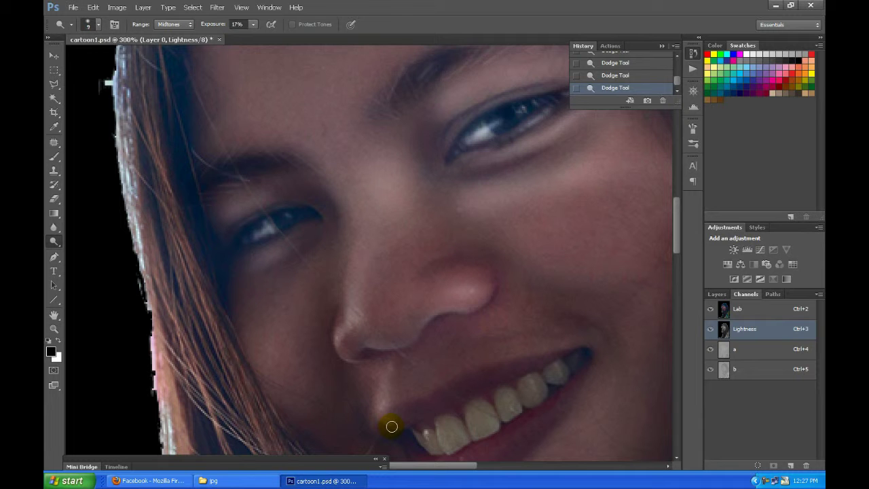
- Lighten the skin above the upper lip and beside the mouth corner
mouse_move(440, 405)
left_mouse_down()
mouse_move(387, 407)
mouse_move(467, 368)
left_mouse_up()
key("bracketleft")
key("bracketleft")
key("bracketright")
key("bracketright")
key("bracketright")
mouse_move(487, 329)
left_mouse_down()
mouse_move(465, 323)
mouse_move(561, 340)
left_mouse_up()
key("bracketleft")
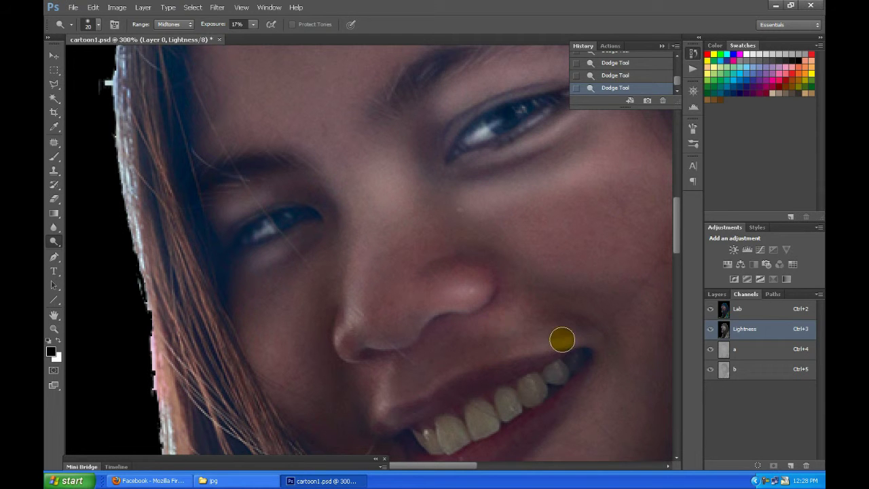
left_click_drag(523, 304, 489, 323)
key("bracketleft")
key("bracketleft")
key("bracketleft")
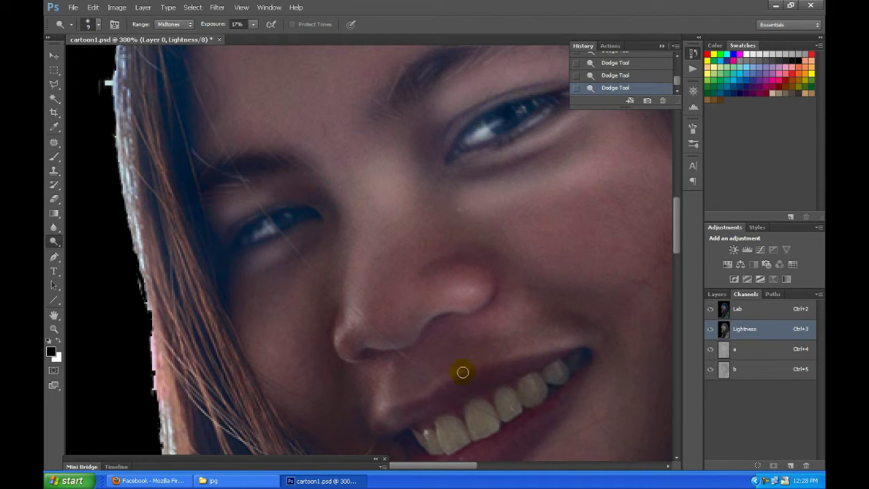
mouse_move(443, 378)
left_mouse_down()
mouse_move(430, 390)
mouse_move(409, 387)
mouse_move(448, 374)
mouse_move(380, 348)
mouse_move(412, 335)
mouse_move(408, 372)
left_mouse_up()
- Redo the lightening stroke under the nostril and bring more of the mouth into view
key("ctrl+z")
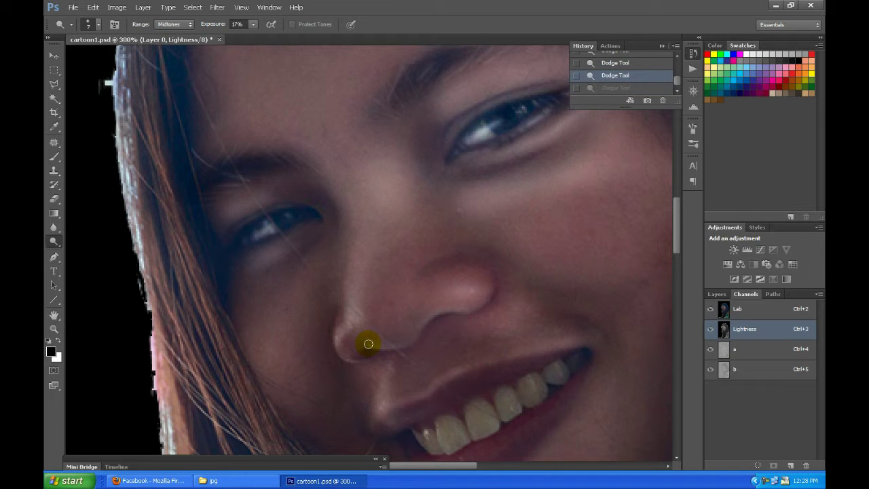
left_click_drag(403, 347, 425, 324)
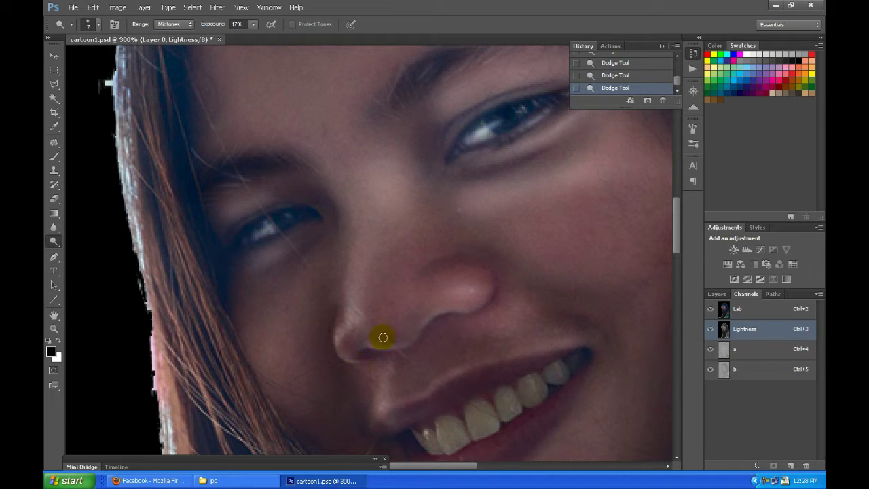
left_click_drag(402, 374, 401, 325)
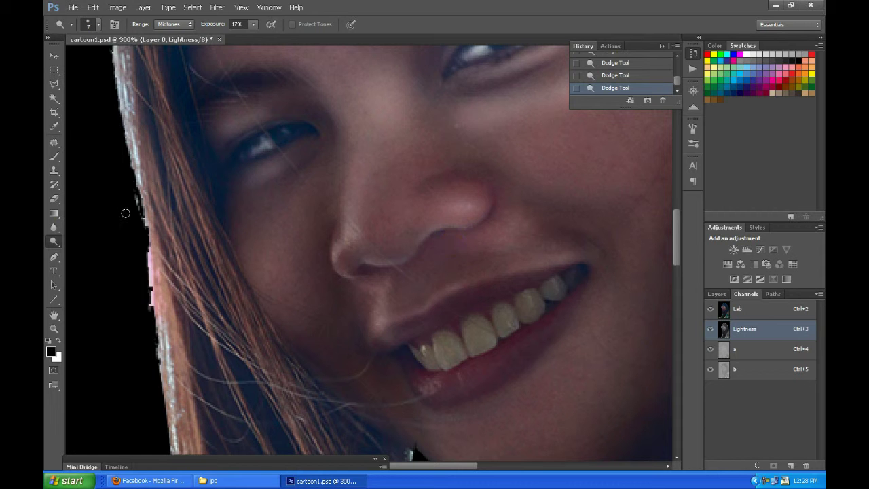
- Burn under the nostril and nose tip, the upper lip and the teeth
left_click(53, 241)
left_click(82, 249)
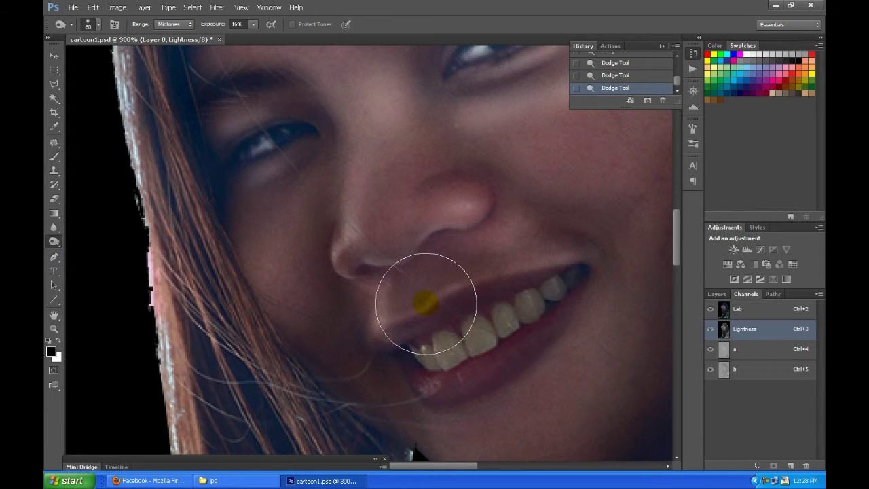
key("bracketleft")
key("bracketleft")
key("bracketleft")
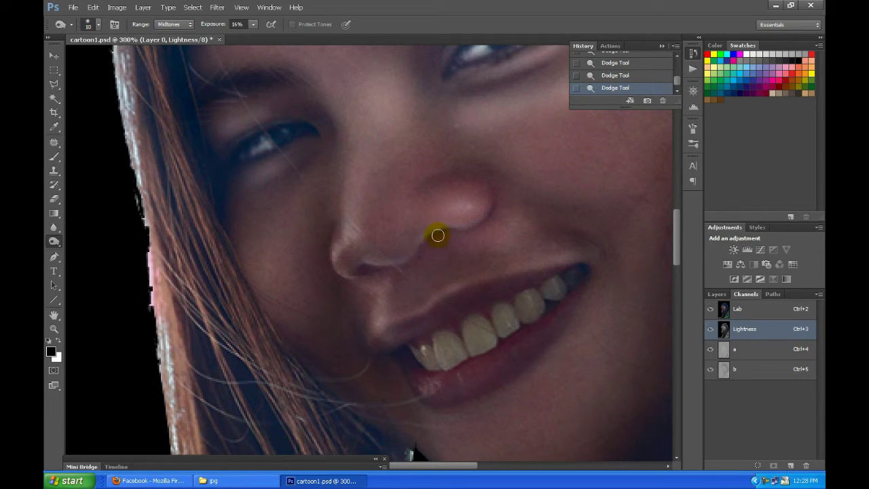
mouse_move(437, 235)
left_mouse_down()
mouse_move(417, 249)
mouse_move(442, 233)
left_mouse_up()
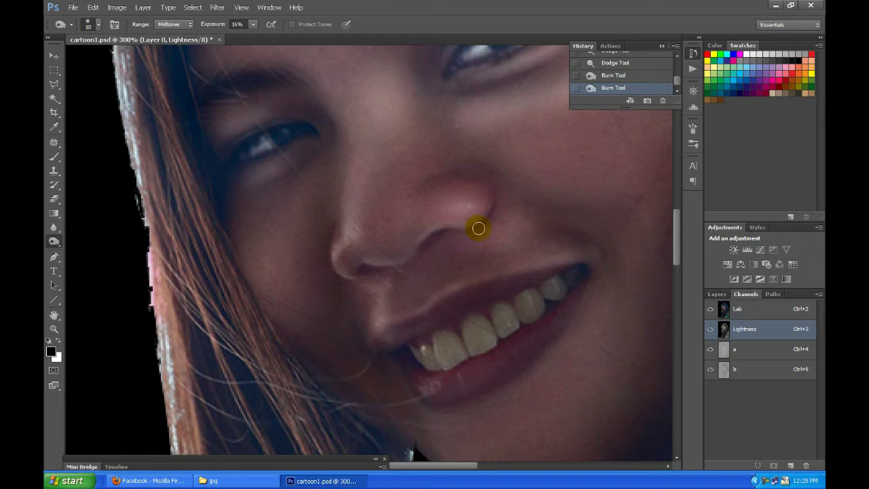
left_click_drag(498, 198, 389, 274)
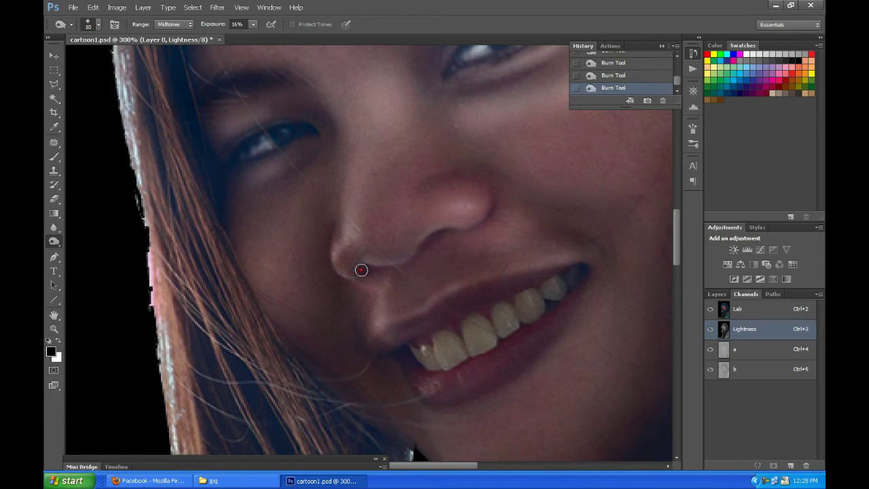
key("bracketright")
key("bracketright")
key("bracketright")
left_click_drag(397, 307, 389, 278)
left_click_drag(481, 306, 457, 329)
- Burn below the nose and near the lip corners with a larger brush
key("ctrl+minus")
key("ctrl+minus")
key("ctrl+minus")
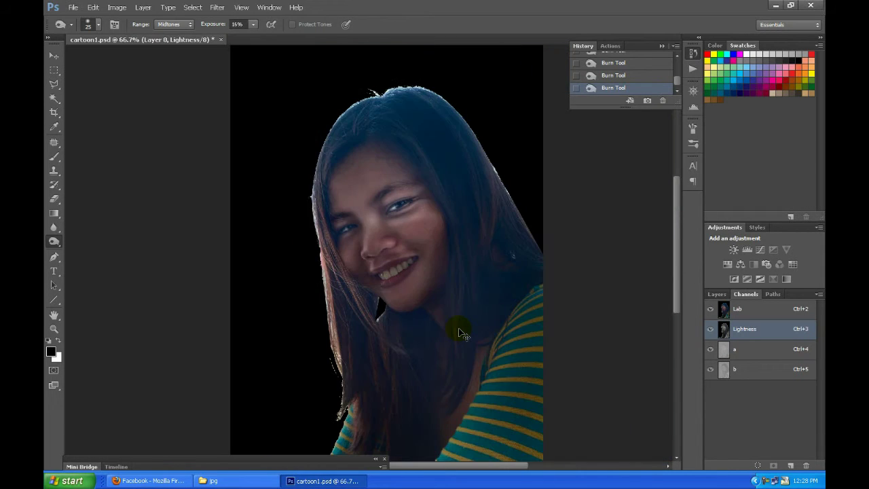
key("ctrl+plus")
key("ctrl+plus")
key("ctrl+plus")
left_click_drag(326, 316, 346, 299)
key("bracketright")
key("bracketright")
left_click_drag(339, 360, 330, 363)
left_click(363, 372)
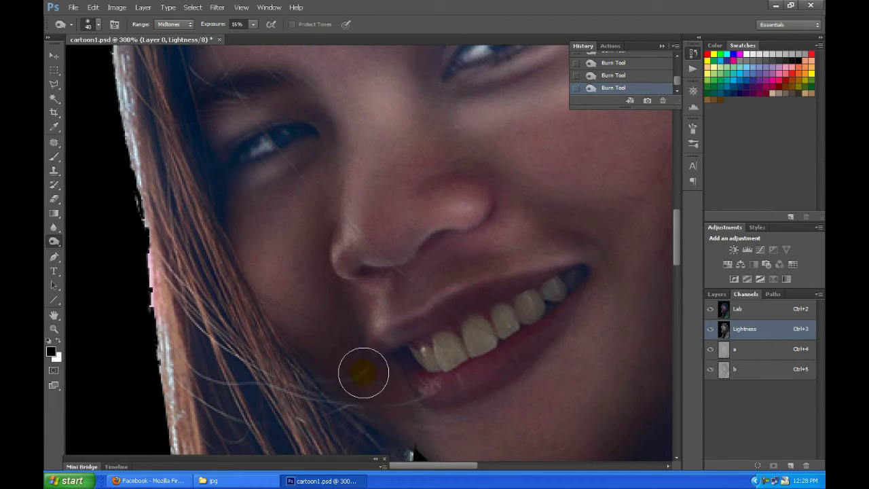
- Dodge the lower lip, right mouth corner and adjacent cheek
right_click(53, 241)
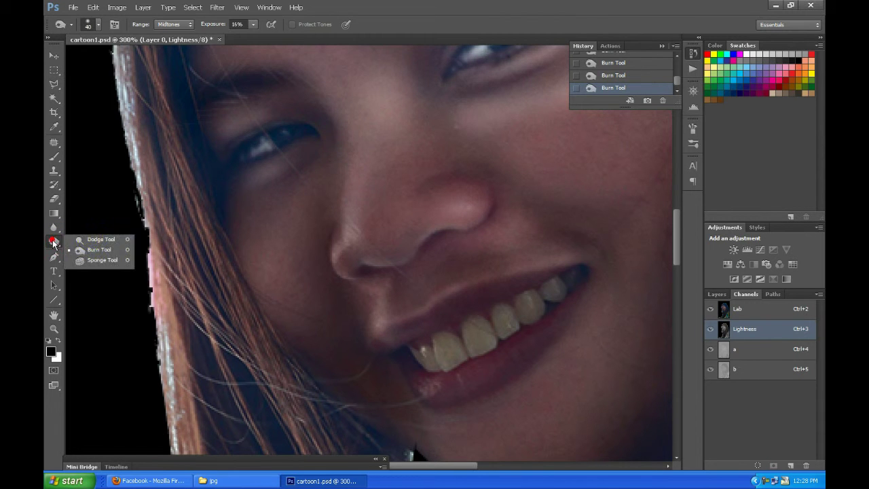
left_click(95, 239)
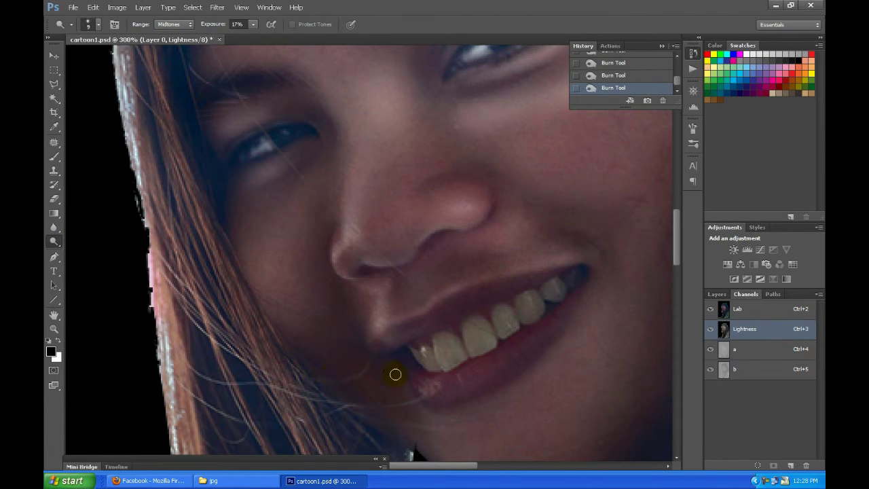
mouse_move(417, 405)
left_mouse_down()
mouse_move(378, 355)
mouse_move(400, 377)
left_mouse_up()
left_click(412, 401)
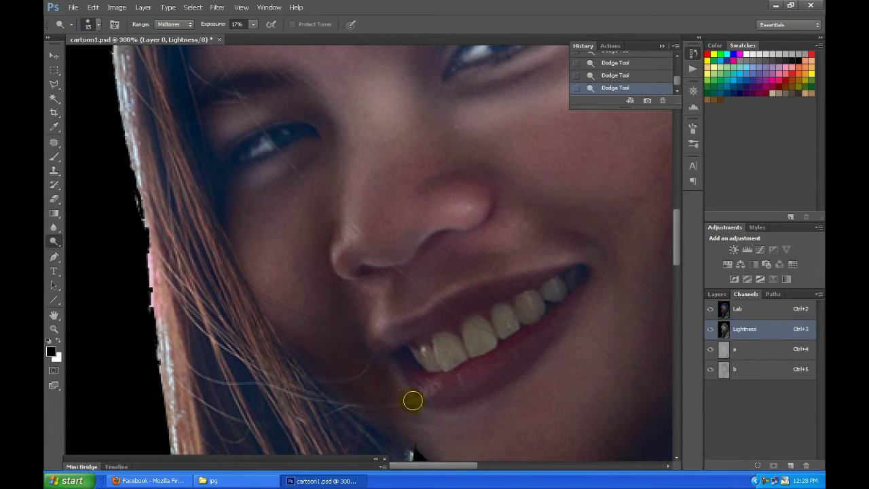
left_click(549, 365)
left_click_drag(549, 364, 599, 293)
key("bracketright")
left_click(597, 298)
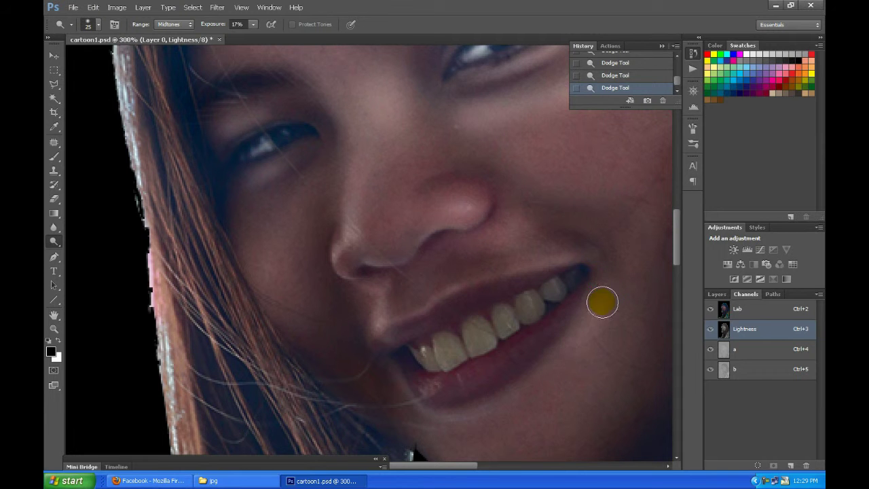
left_click(618, 327)
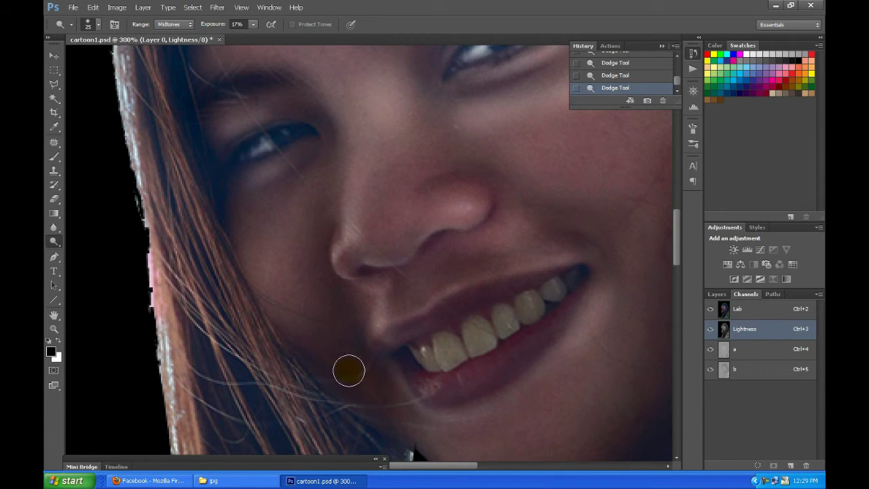
- Darken the teeth, upper lip and left lip corner with burn dabs
right_click(51, 243)
left_click(85, 249)
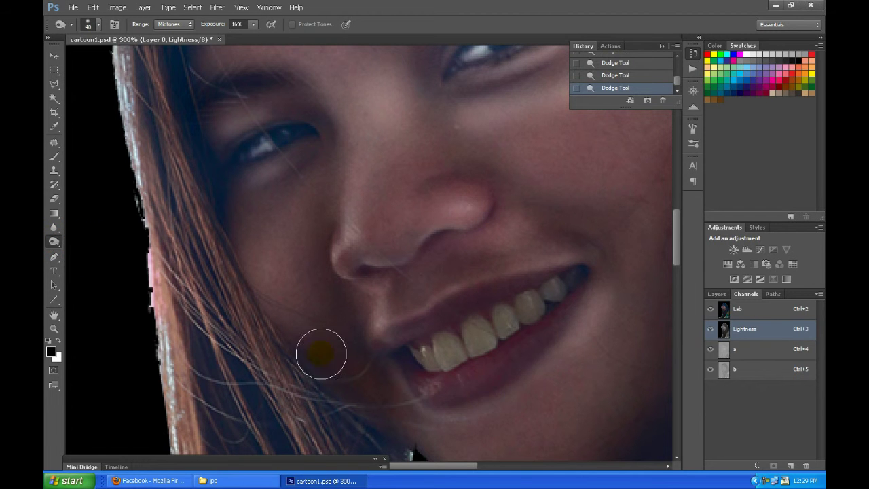
left_click(559, 319)
left_click(535, 335)
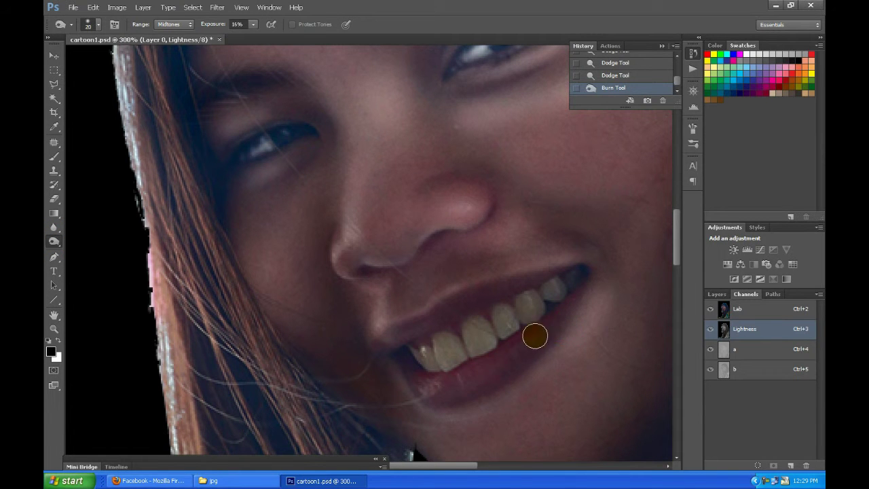
left_click(433, 384)
left_click(572, 294)
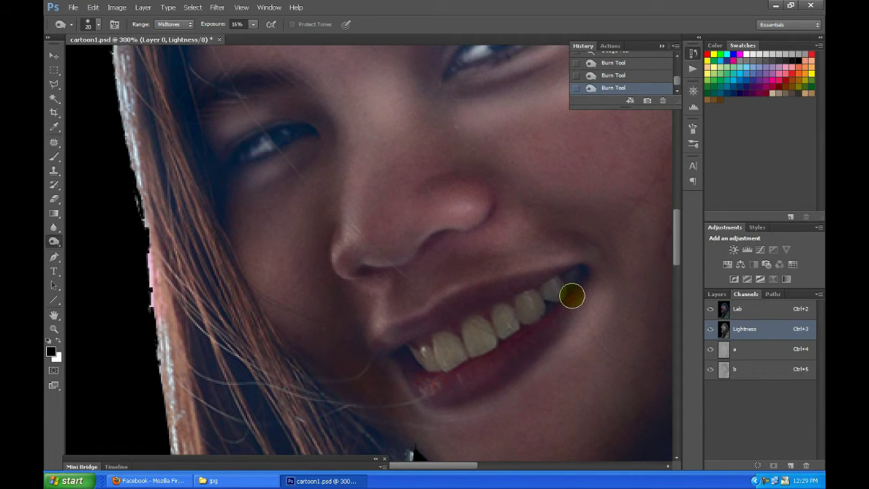
left_click(514, 285)
left_click(419, 316)
left_click(387, 346)
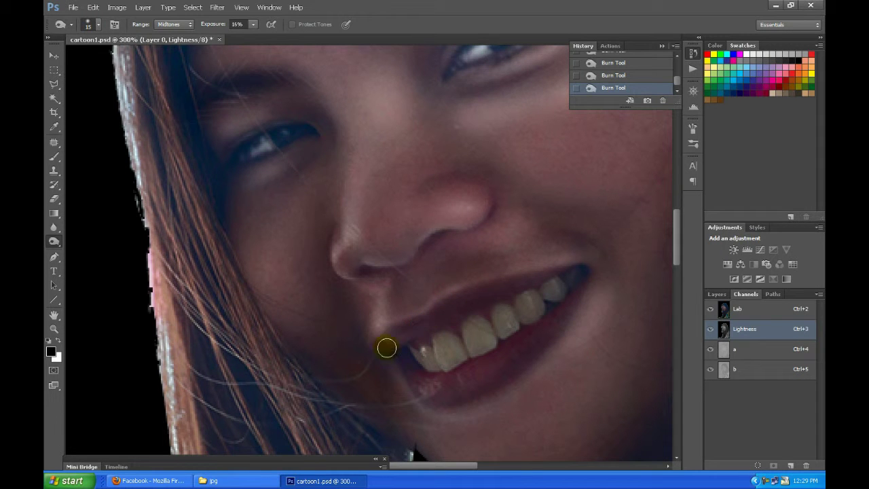
left_click(461, 321)
left_click(558, 277)
- Dodge the lower lip beside the teeth, then set dodge exposure to 24%
left_click(54, 241)
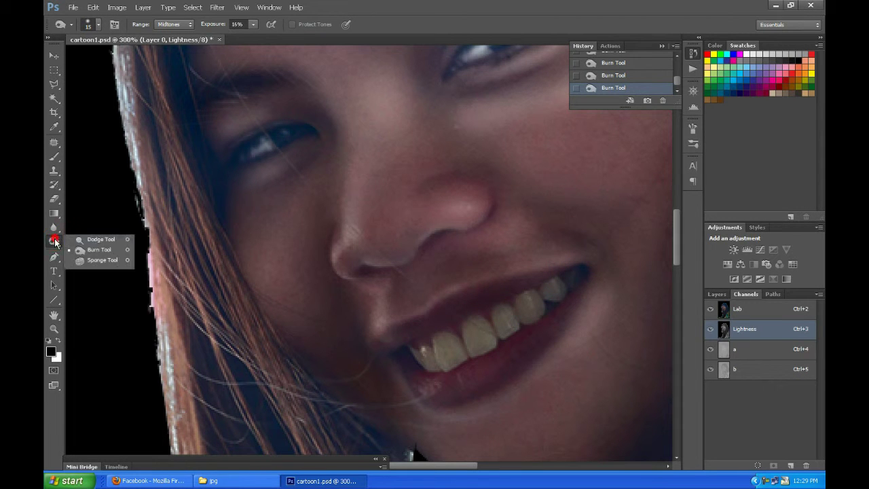
left_click(95, 239)
left_click(512, 330)
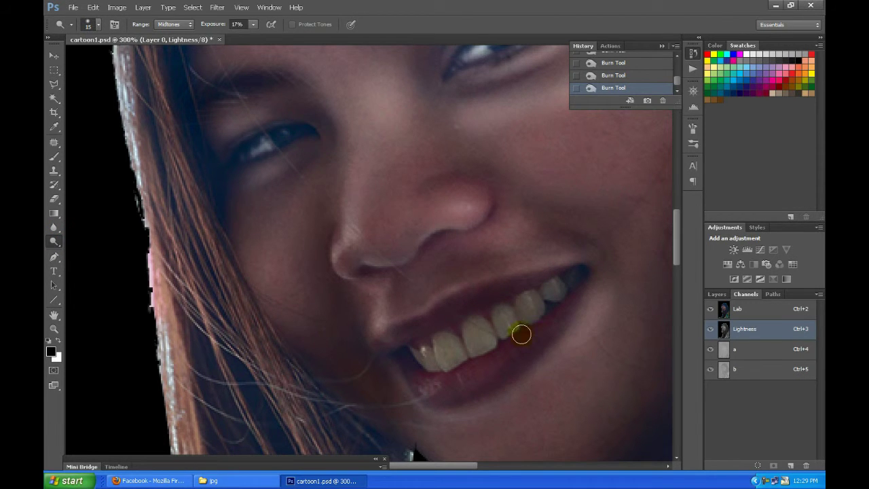
left_click(442, 386)
left_click(444, 390)
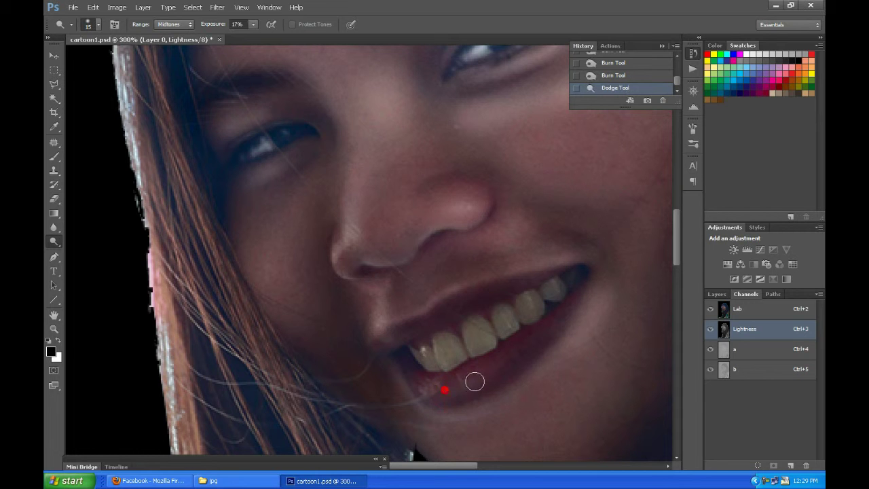
left_click(506, 360)
left_click(520, 342)
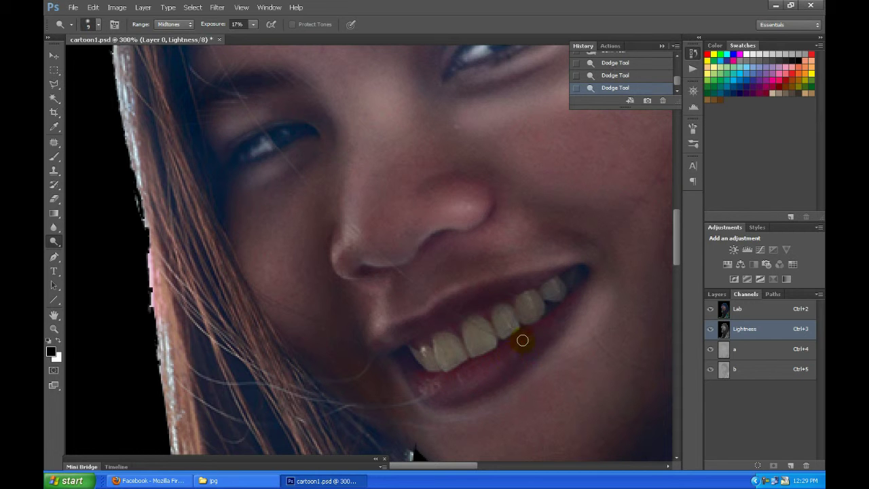
left_click(539, 336)
left_click(550, 332)
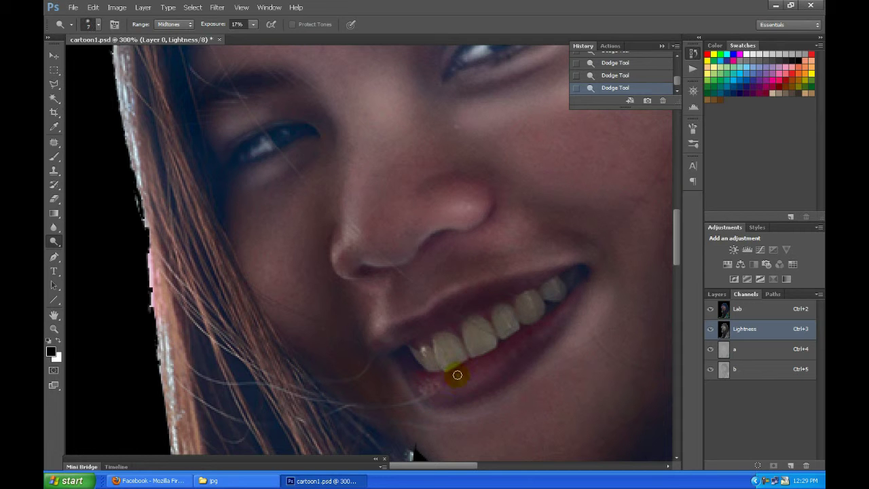
left_click(254, 24)
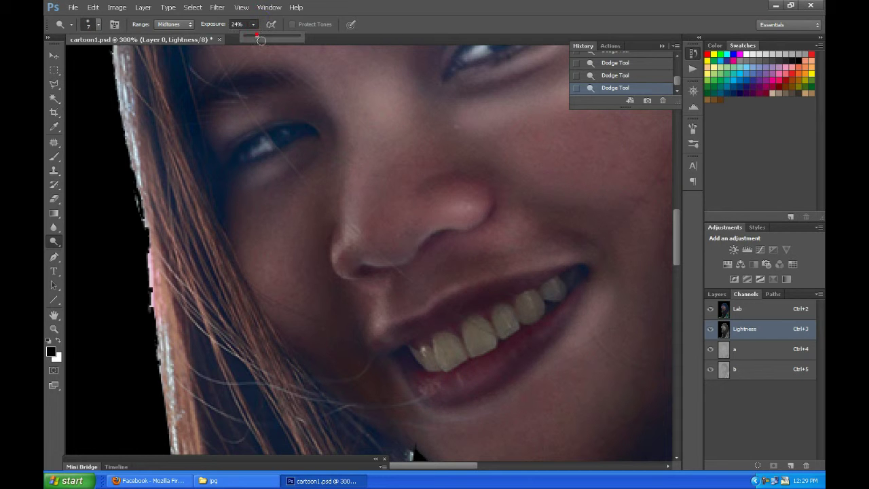
- At 24% dodge exposure, lighten the tooth edges along the lip and the upper-right teeth
left_click(468, 382)
left_click(483, 366)
left_click(524, 342)
left_click(552, 321)
mouse_move(458, 387)
left_mouse_down()
mouse_move(441, 394)
mouse_move(452, 398)
left_mouse_up()
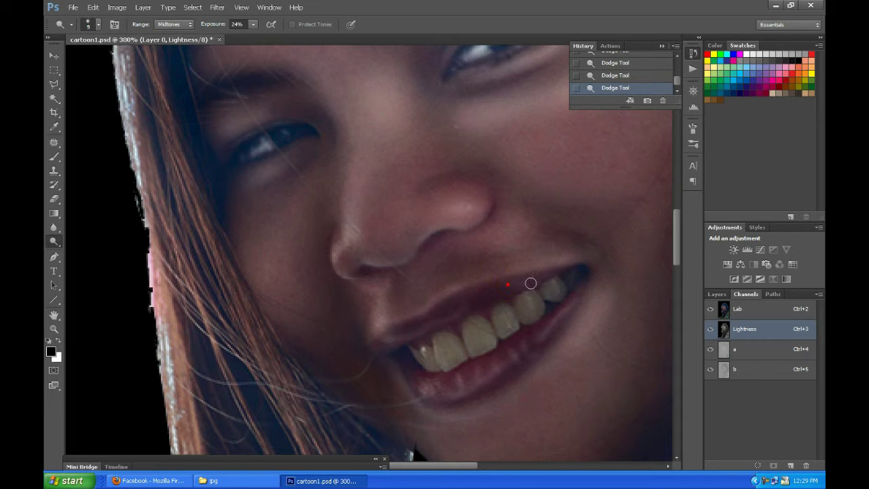
- Dodge the lower and front teeth with brush sizes between 9 and 20
key("bracketright")
key("bracketright")
mouse_move(450, 342)
left_mouse_down()
mouse_move(454, 353)
mouse_move(438, 339)
left_mouse_up()
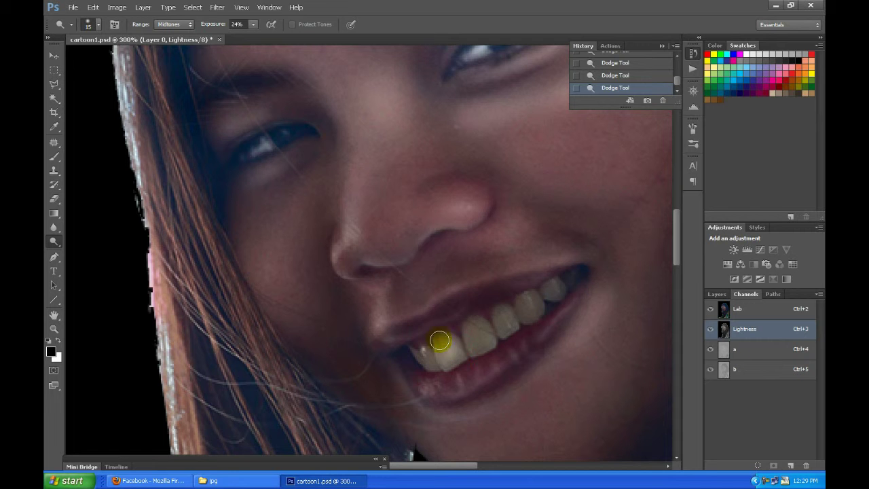
key("bracketleft")
key("bracketleft")
left_click(426, 351)
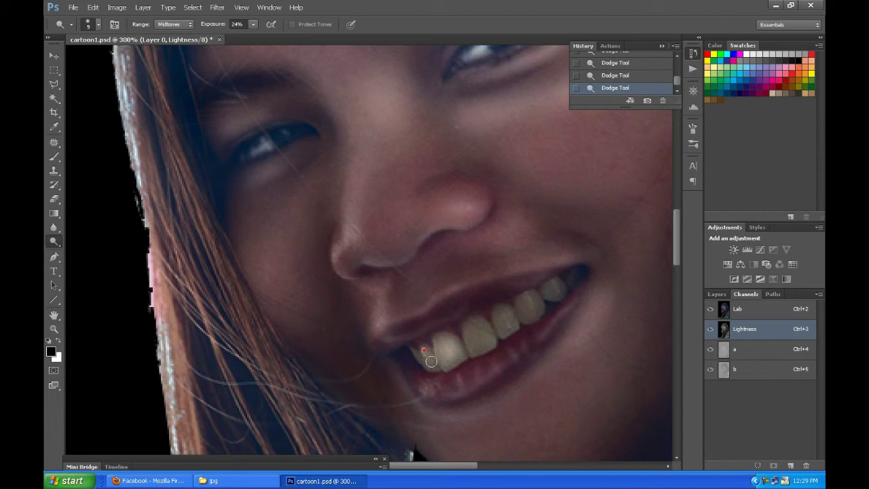
key("bracketright")
key("bracketright")
key("bracketright")
mouse_move(473, 338)
left_mouse_down()
mouse_move(471, 348)
mouse_move(525, 299)
mouse_move(572, 281)
left_mouse_up()
key("bracketleft")
key("bracketleft")
key("bracketleft")
key("bracketright")
key("bracketright")
key("bracketleft")
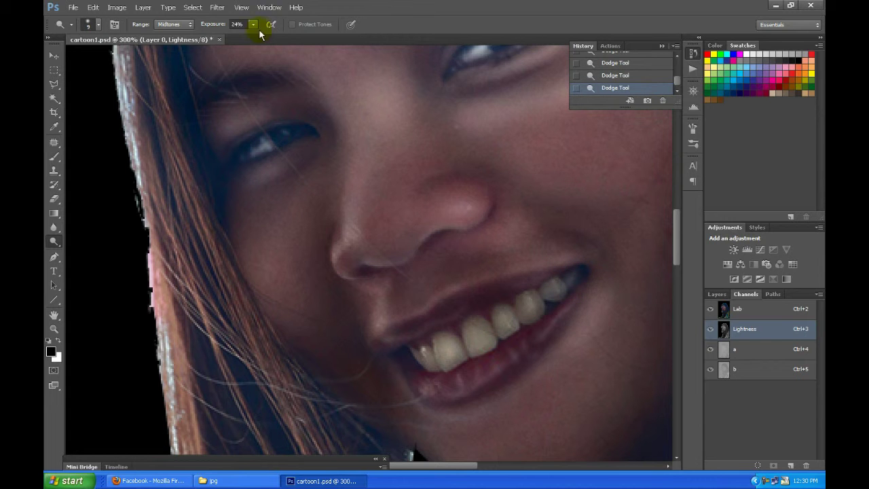
- Raise dodge exposure to 37% and lighten the front and right-side teeth with a 7 px brush
left_click_drag(257, 33, 260, 35)
key("bracketleft")
key("bracketleft")
left_click(446, 349)
left_click_drag(445, 337, 414, 355)
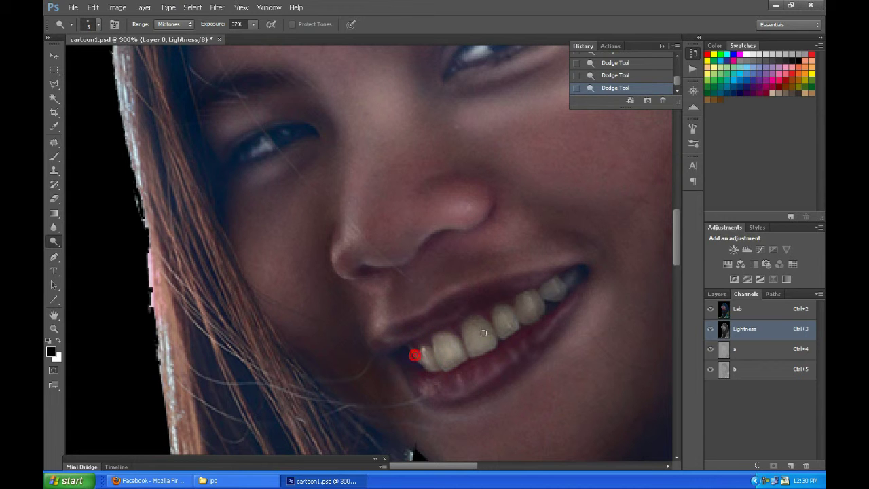
left_click_drag(486, 341, 509, 327)
left_click_drag(529, 299, 535, 309)
mouse_move(558, 290)
left_mouse_down()
mouse_move(551, 282)
mouse_move(575, 275)
left_mouse_up()
left_click_drag(482, 344, 442, 330)
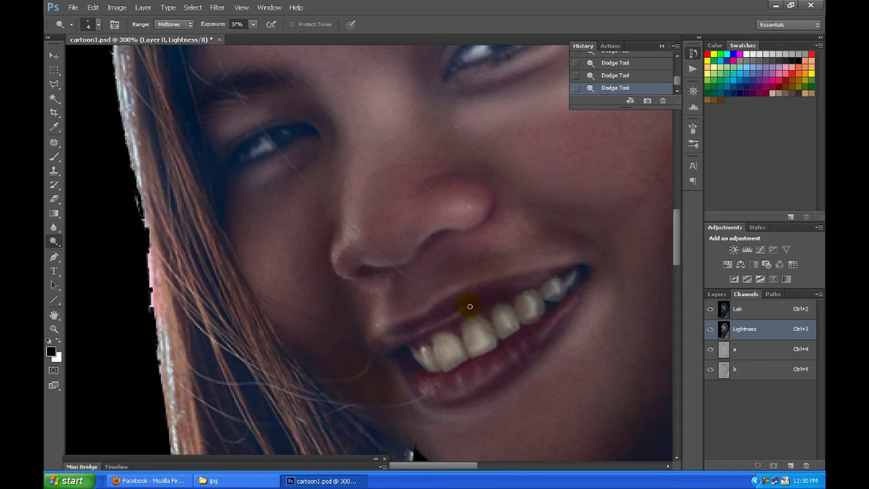
- Undo the last dodge strokes on the teeth and lower the exposure to 19%
key("ctrl+z")
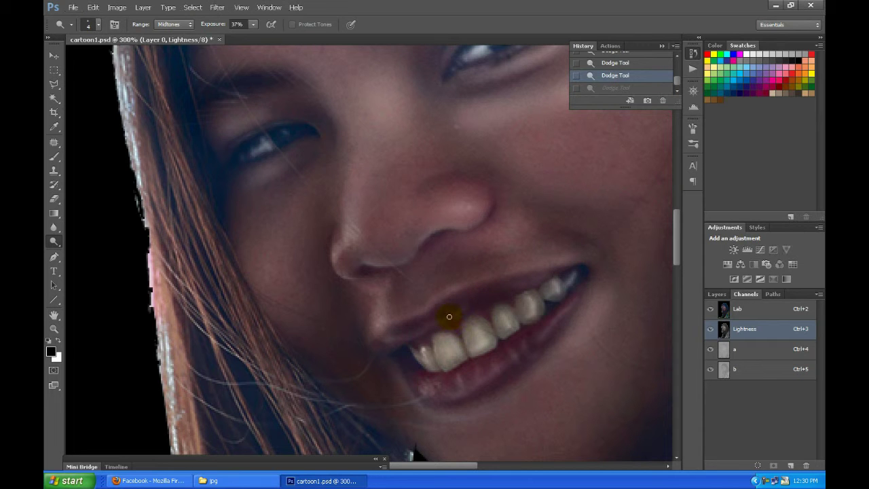
mouse_move(515, 299)
left_mouse_down()
mouse_move(550, 279)
mouse_move(536, 281)
left_mouse_up()
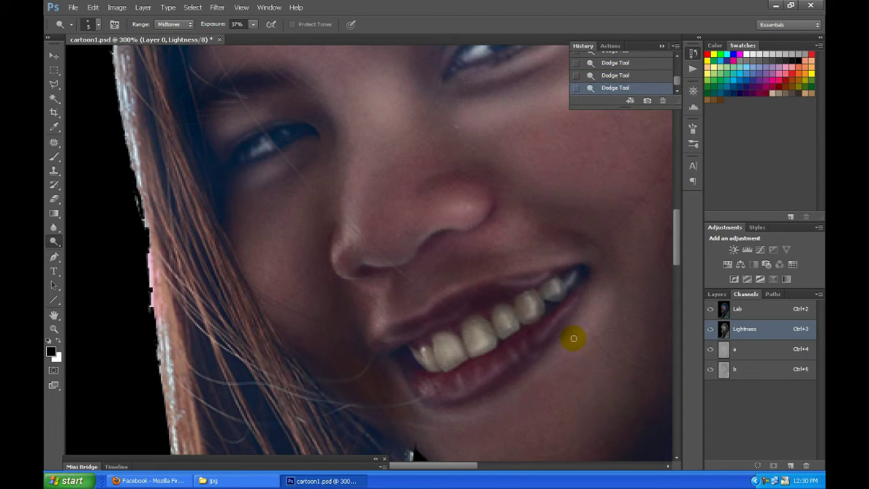
key("ctrl+z")
left_click(252, 24)
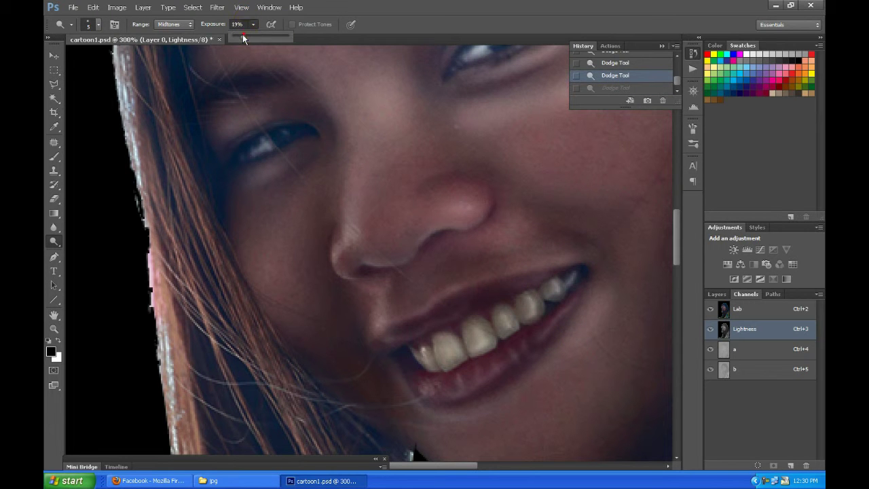
- At 19% exposure, dodge the right and front teeth, then step back one History state
left_click_drag(543, 281, 550, 274)
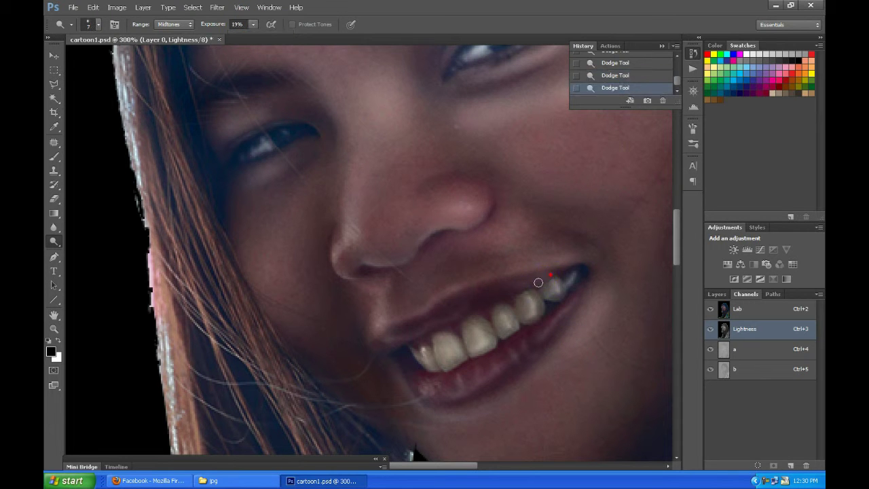
left_click(465, 326)
left_click_drag(457, 337, 416, 345)
left_click(563, 317)
left_click(472, 384)
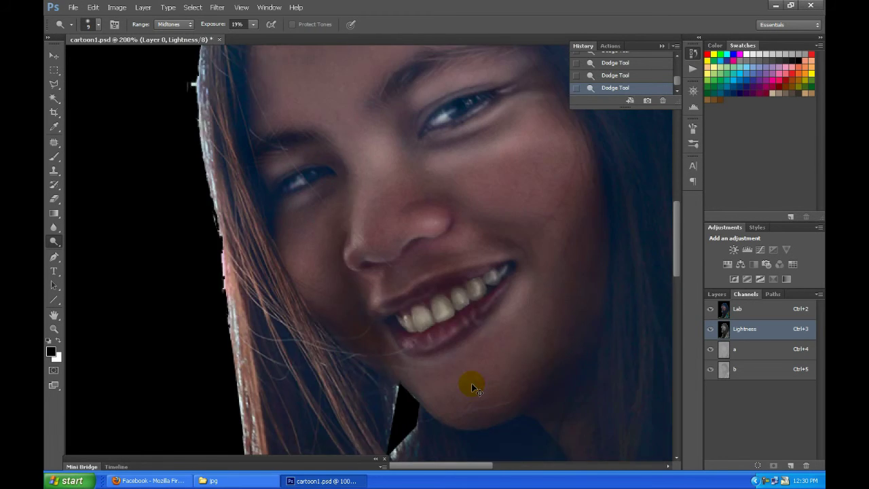
key("ctrl+alt+z")
key("ctrl+alt+z")
key("ctrl+alt+z")
key("ctrl+alt+z")
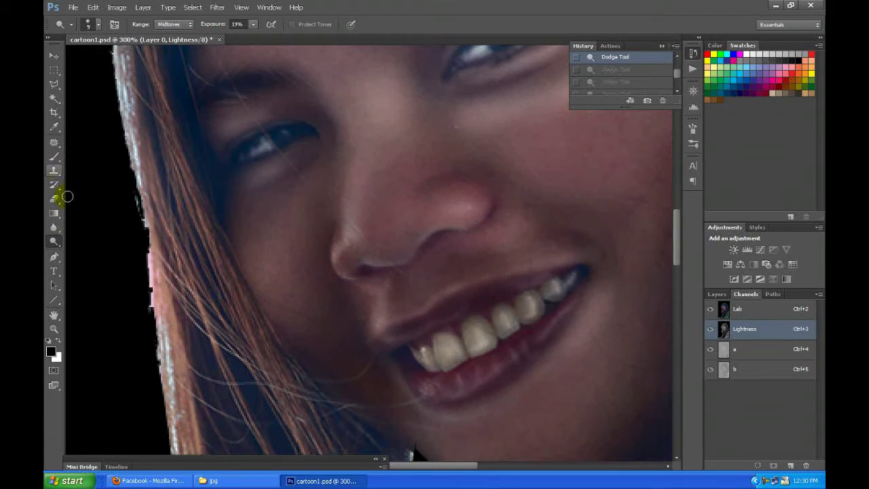
- With the Burn Tool, darken the lower lip and the shadow under the teeth
right_click(54, 241)
left_click(85, 258)
mouse_move(476, 347)
left_mouse_down()
mouse_move(528, 355)
mouse_move(520, 351)
left_mouse_up()
left_click_drag(520, 351, 527, 341)
left_click_drag(495, 381, 448, 386)
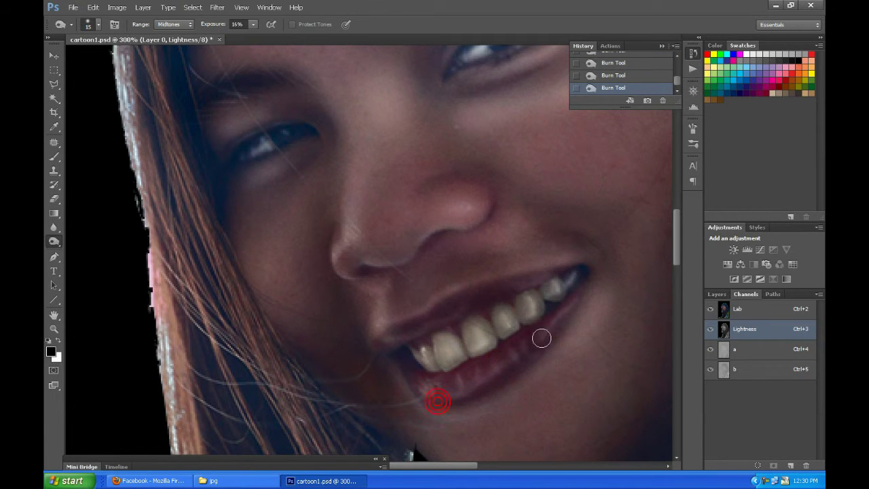
key("ctrl+minus")
key("ctrl+minus")
key("ctrl+minus")
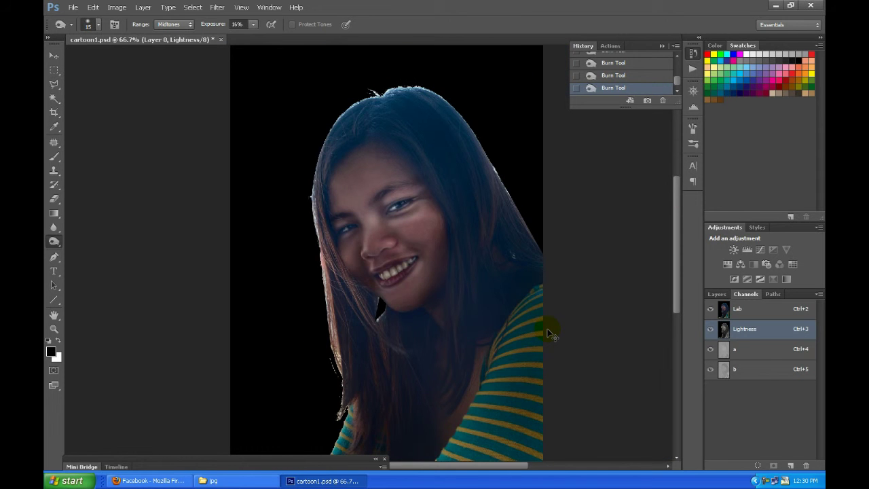
key("ctrl+plus")
key("ctrl+plus")
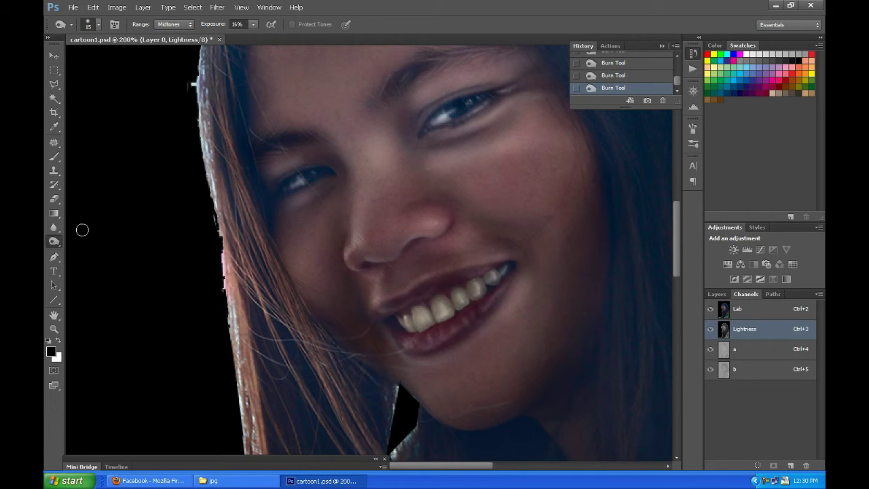
- With the Dodge Tool at 19%, lighten the lip below the teeth and the upper teeth
left_click_drag(53, 241, 92, 238)
mouse_move(422, 307)
left_mouse_down()
mouse_move(467, 334)
mouse_move(475, 315)
left_mouse_up()
left_click(475, 315)
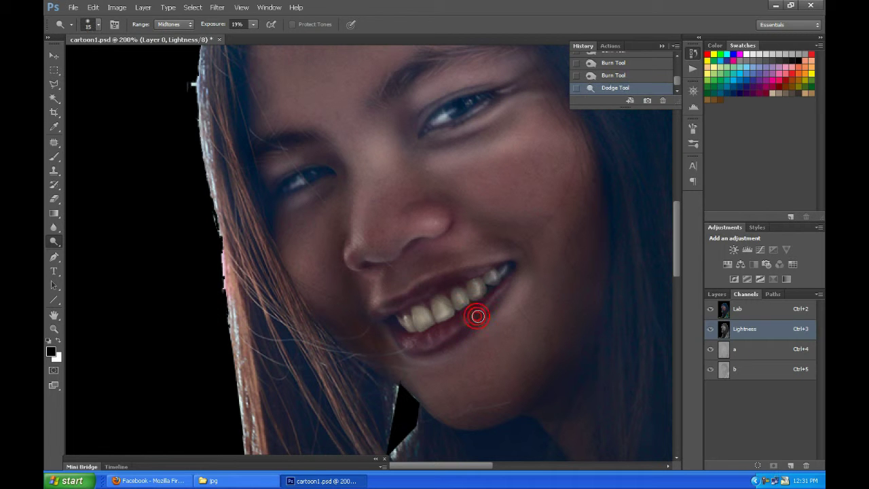
left_click(482, 313)
left_click(401, 331)
left_click(489, 287)
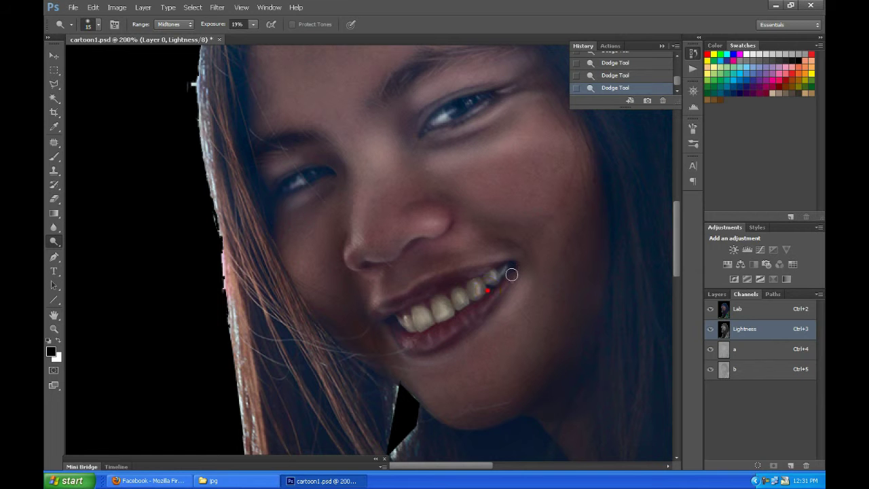
left_click(461, 275)
- Lighten the lower teeth, the lower front tooth and an upper-right tooth
key("ctrl+minus")
key("ctrl+minus")
key("ctrl+plus")
key("ctrl+plus")
key("ctrl+plus")
left_click(432, 372)
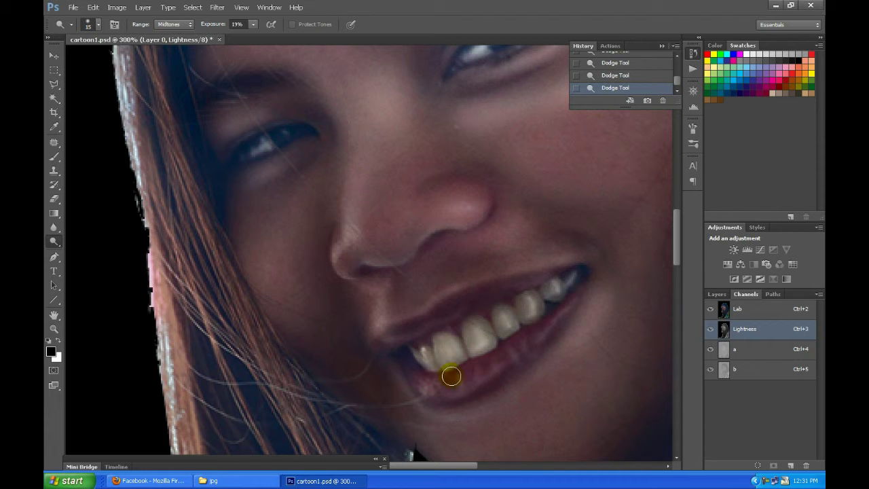
left_click(494, 343)
left_click(529, 298)
left_click(444, 340)
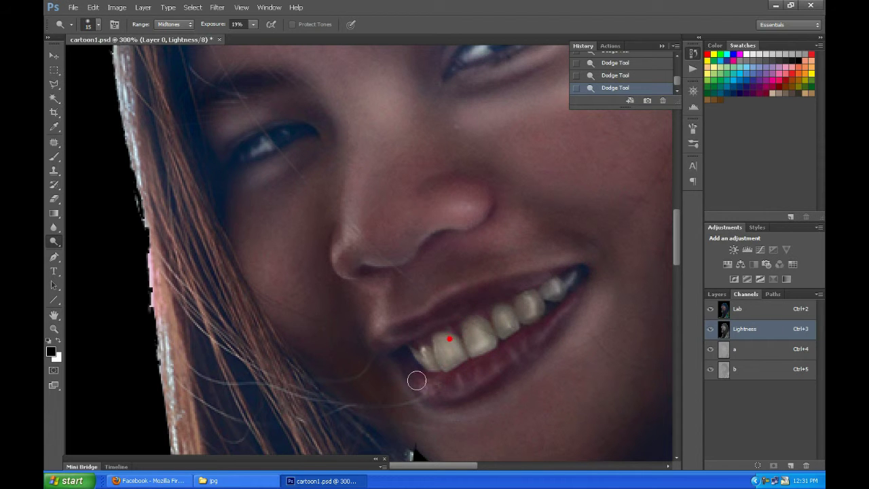
- With the Burn Tool at 16%, darken the lower lip and the front tooth edge
right_click(54, 241)
left_click(85, 250)
left_click(450, 404)
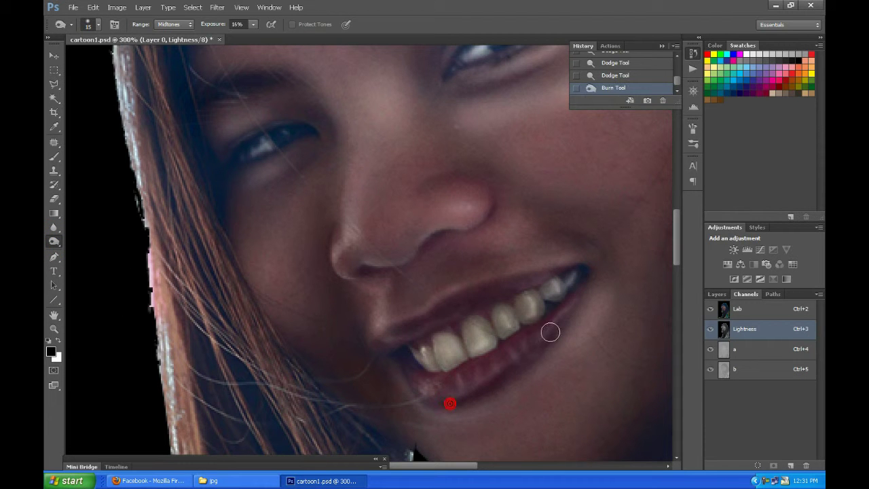
left_click(546, 347)
left_click(454, 378)
left_click(470, 359)
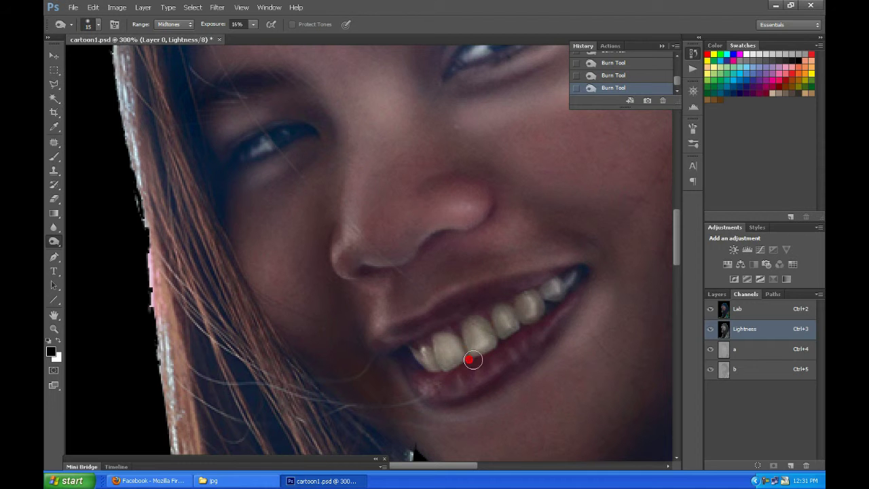
- Switch back to the Dodge Tool and brighten the mouth corner
key("ctrl+minus")
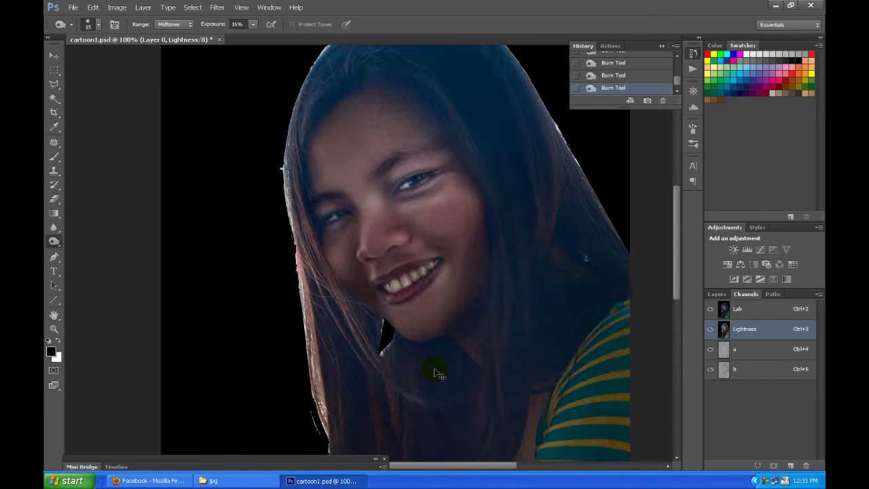
key("ctrl+minus")
key("ctrl+plus")
key("ctrl+plus")
key("ctrl+plus")
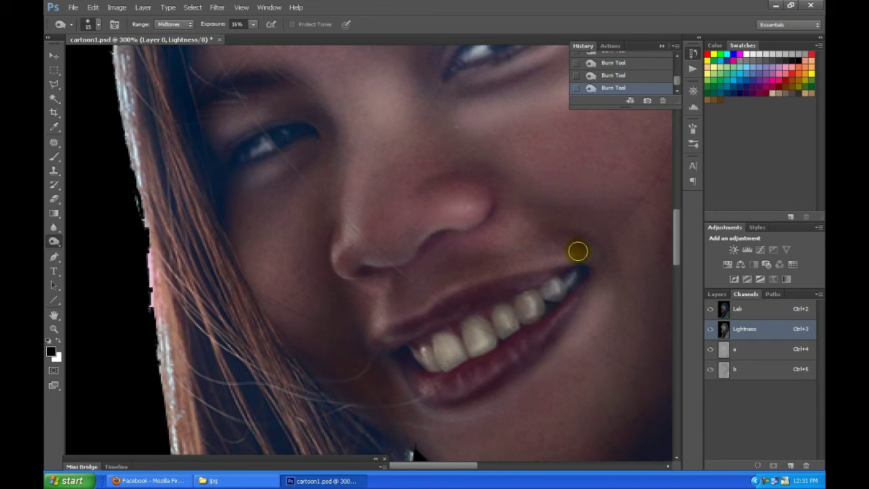
right_click(54, 241)
left_click(78, 239)
left_click_drag(549, 278, 611, 237)
left_click(601, 256)
key("bracketright")
key("bracketright")
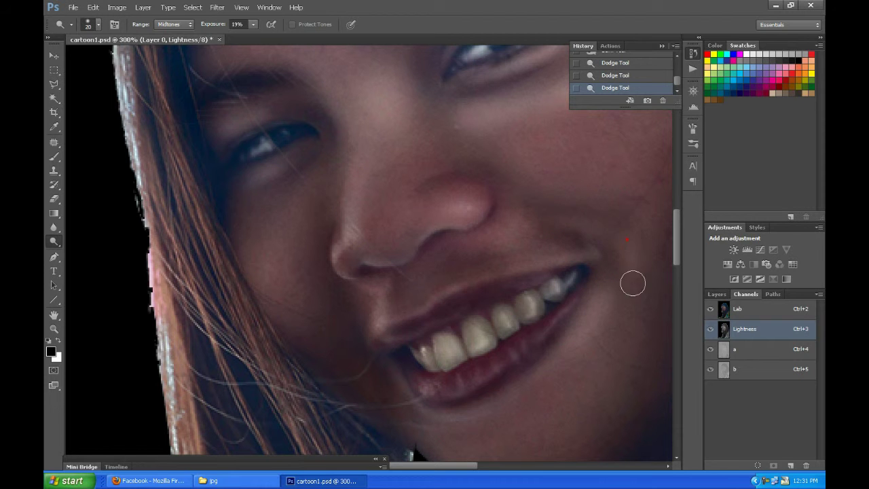
- With a larger brush, lighten the cheek and the chin near the black notch
key("ctrl+minus")
key("ctrl+minus")
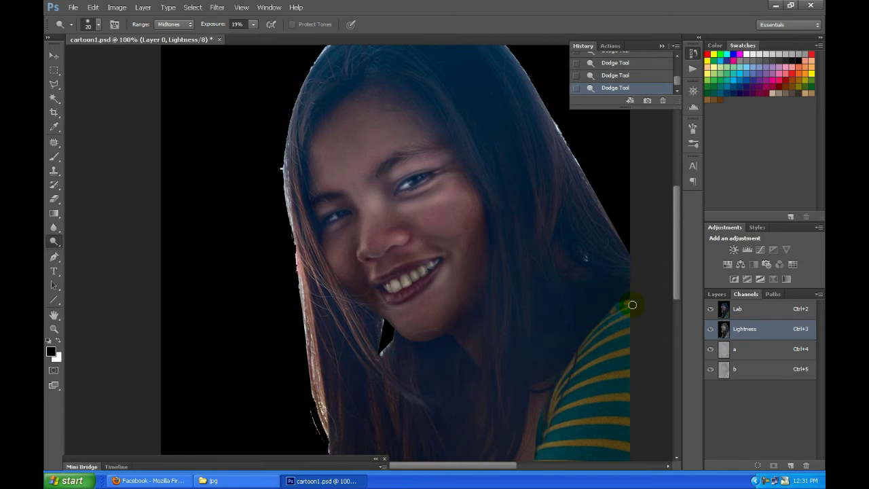
left_click(477, 261)
mouse_move(465, 199)
left_mouse_down()
mouse_move(469, 208)
mouse_move(443, 188)
left_mouse_up()
left_click(438, 196)
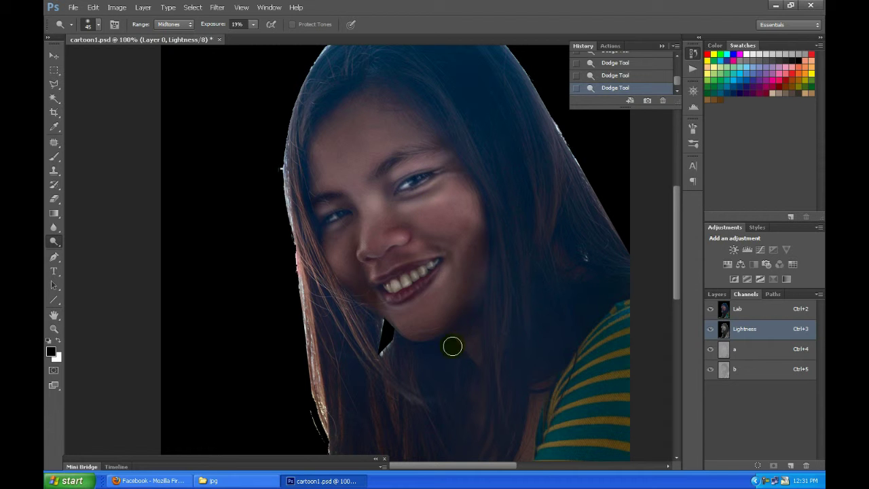
mouse_move(402, 335)
left_mouse_down()
mouse_move(409, 326)
mouse_move(393, 314)
mouse_move(400, 331)
mouse_move(409, 327)
left_mouse_up()
- Redo the chin dodging after undoing, comparing strokes by stepping backward and forward in History
key("ctrl+z")
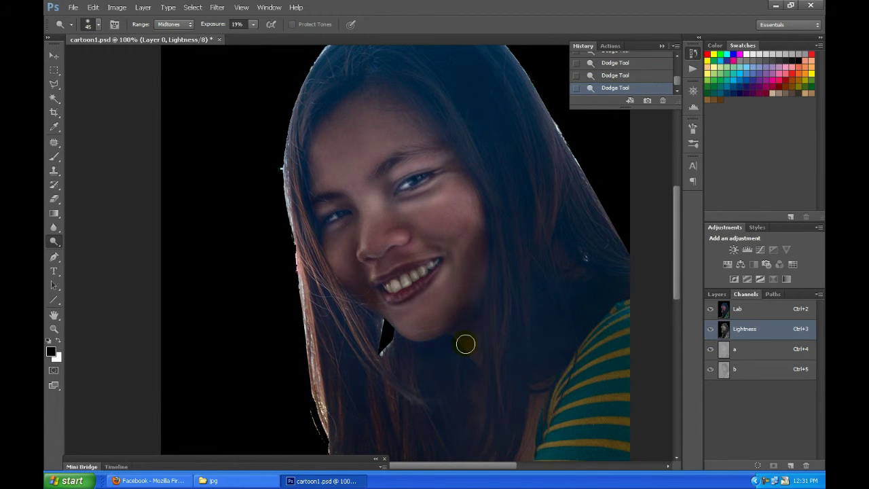
left_click_drag(465, 344, 476, 349)
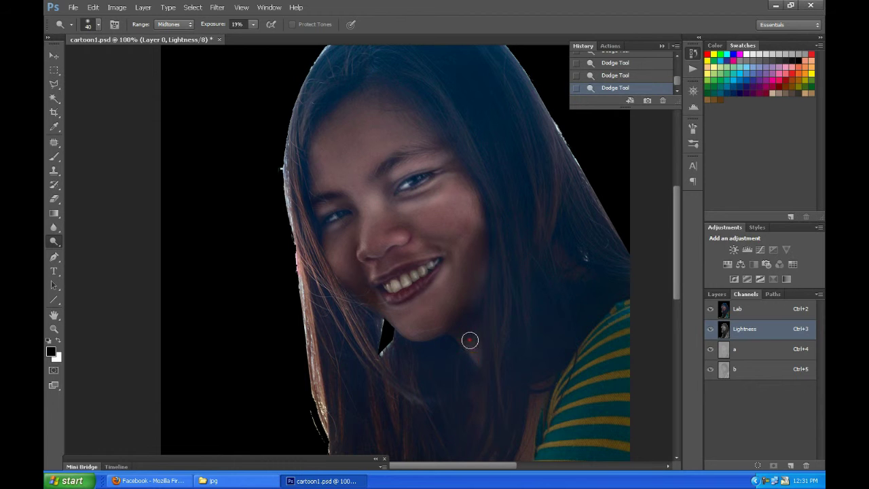
key("ctrl+alt+z")
key("ctrl+alt+z")
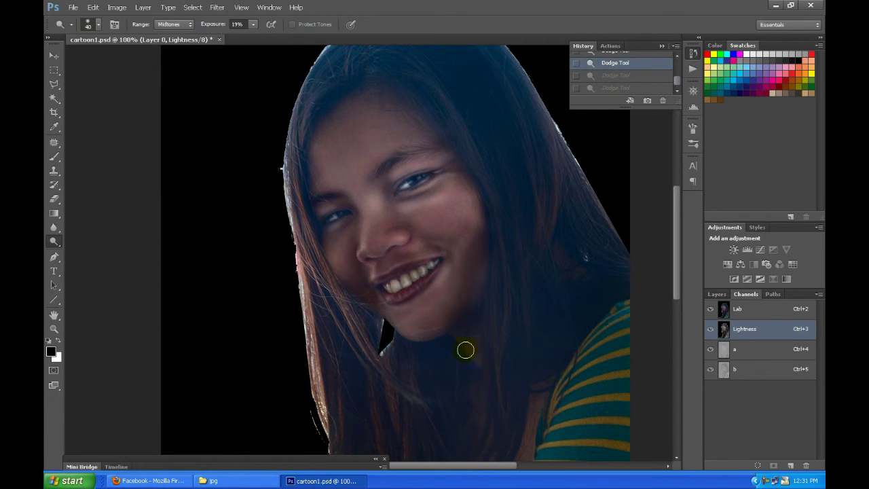
key("ctrl+shift+z")
key("ctrl+shift+z")
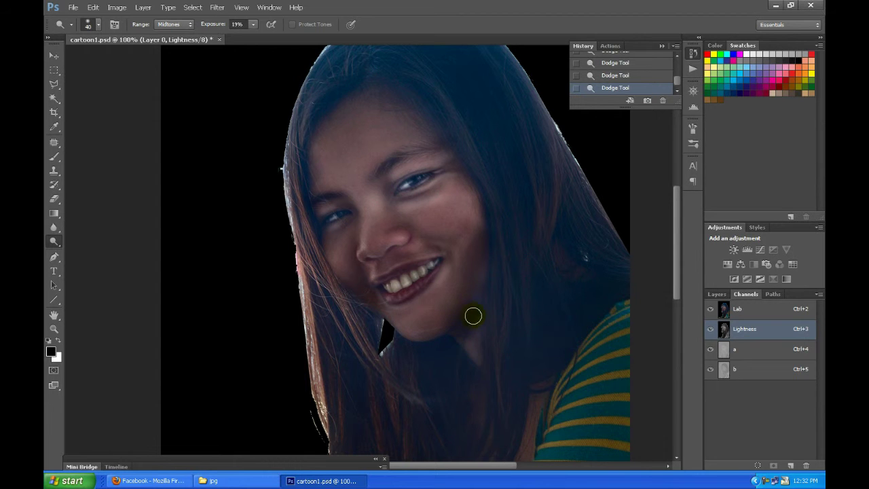
- With the Burn Tool and a slightly larger brush, darken the chin and neck
right_click(52, 244)
left_click(95, 249)
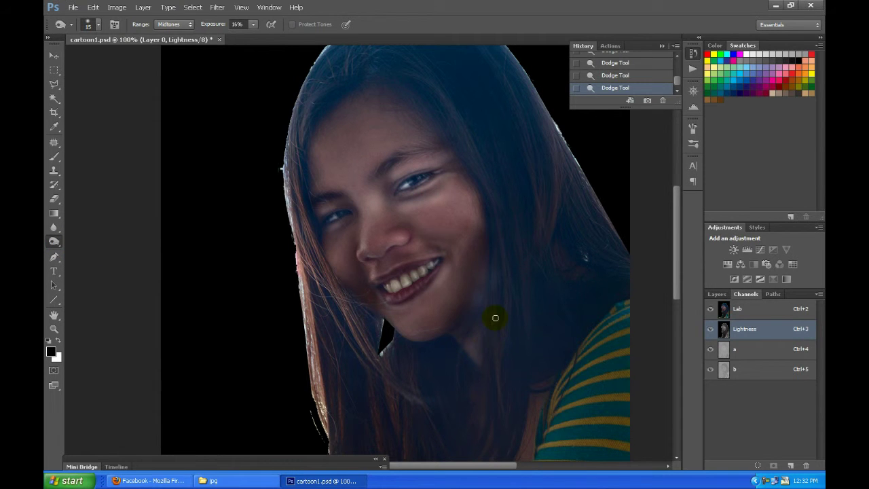
key("bracketright")
mouse_move(499, 284)
left_mouse_down()
mouse_move(485, 346)
mouse_move(495, 378)
left_mouse_up()
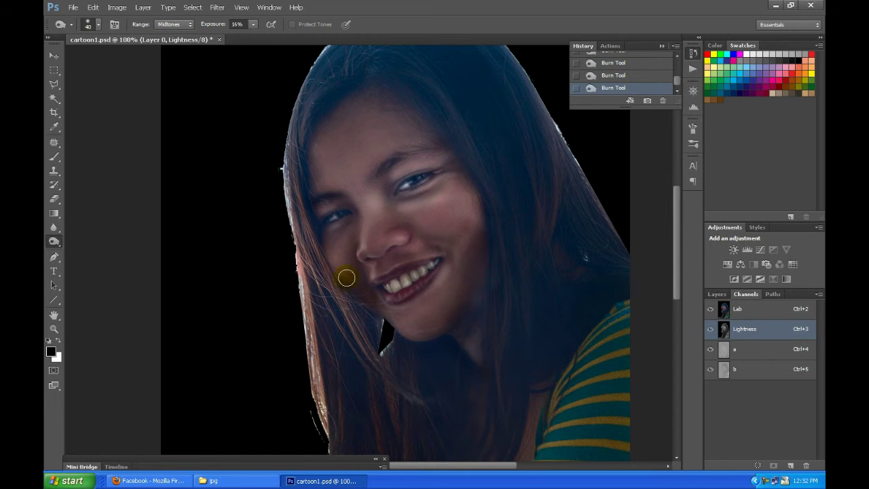
left_click(55, 245)
left_click(324, 265)
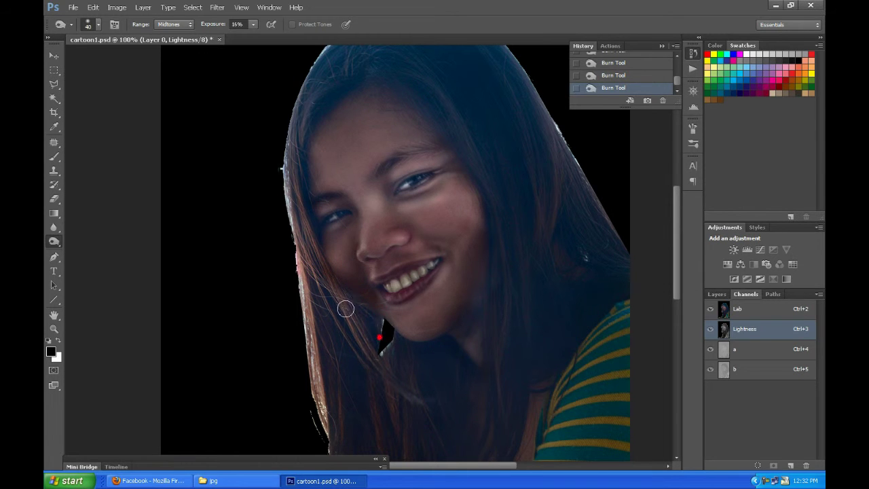
- Burn the area around the eye
key("bracketright")
key("bracketleft")
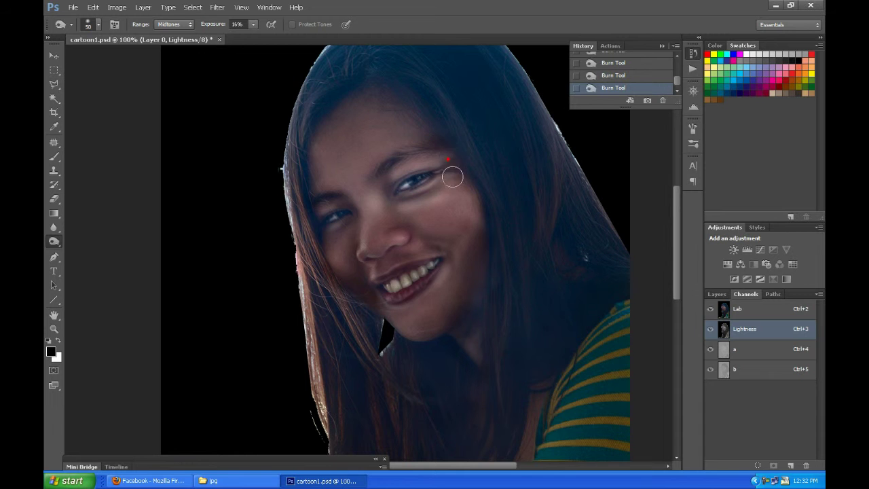
mouse_move(415, 163)
left_mouse_down()
mouse_move(438, 162)
mouse_move(407, 159)
mouse_move(378, 181)
left_mouse_up()
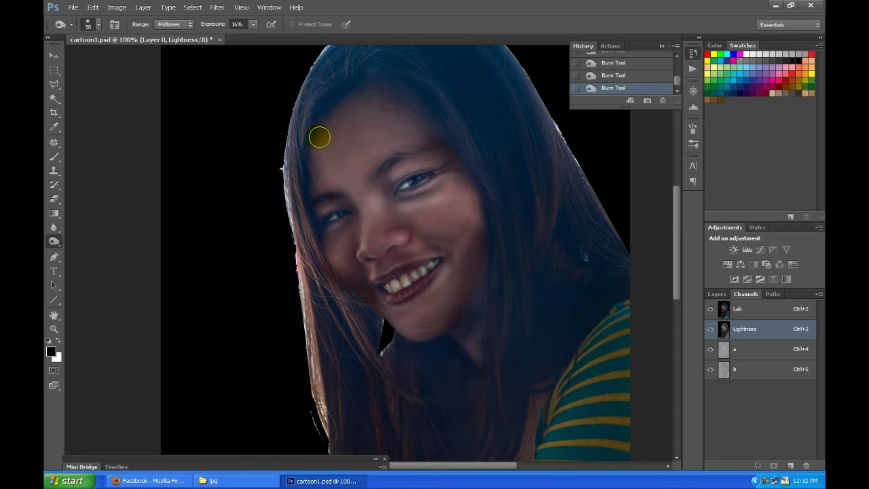
key("bracketright")
key("bracketright")
key("bracketright")
key("bracketright")
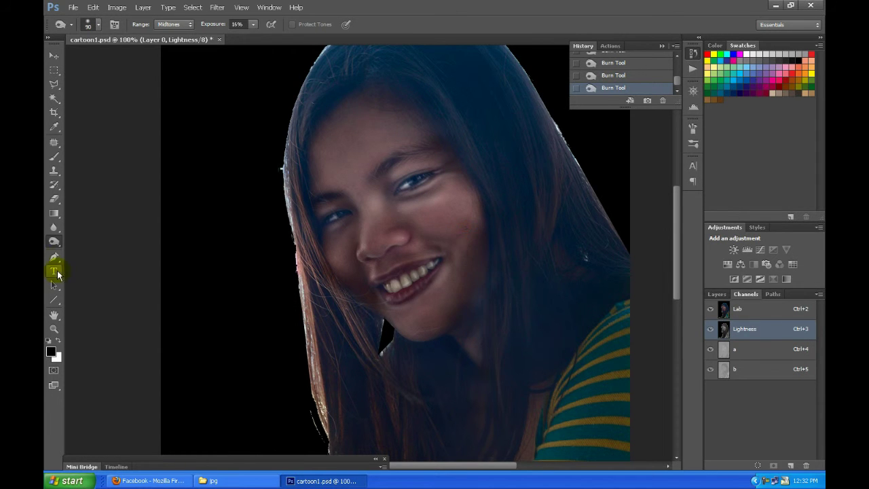
- With the Dodge Tool at 19%, lighten the cheeks near the mouth and on the right
right_click(54, 240)
left_click(91, 241)
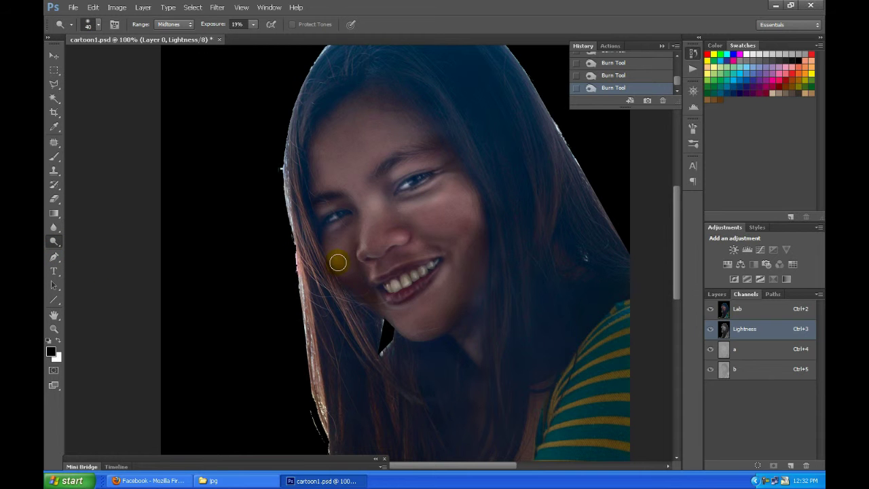
left_click_drag(343, 271, 326, 237)
key("bracketright")
left_click_drag(355, 276, 346, 274)
left_click(420, 260)
left_click_drag(420, 260, 459, 150)
- Lighten the forehead and the area around the left eye
left_click(364, 160)
left_click_drag(363, 160, 390, 140)
mouse_move(339, 172)
left_mouse_down()
mouse_move(336, 180)
mouse_move(340, 142)
mouse_move(341, 172)
left_mouse_up()
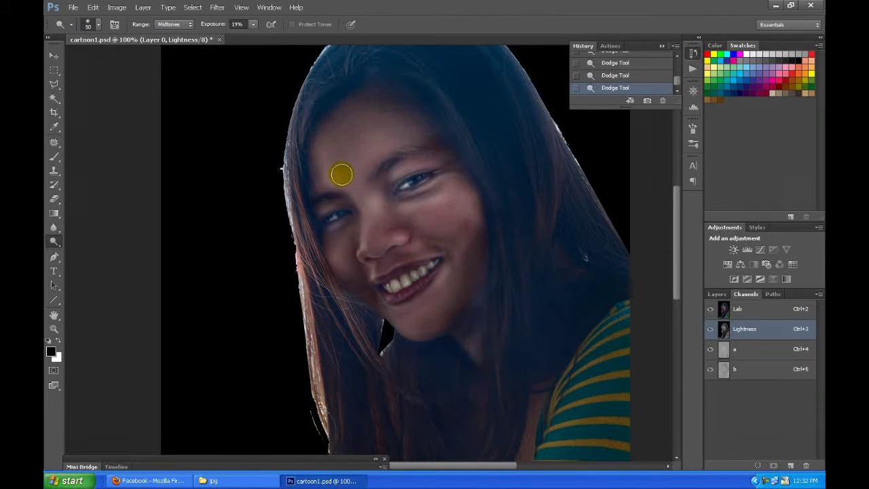
left_click_drag(332, 116, 403, 126)
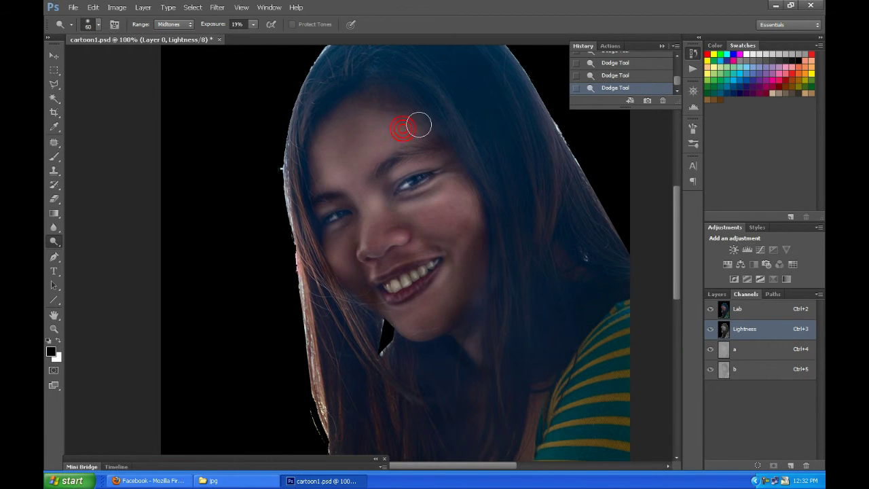
left_click_drag(425, 204, 429, 215)
key("ctrl+minus")
key("ctrl+plus")
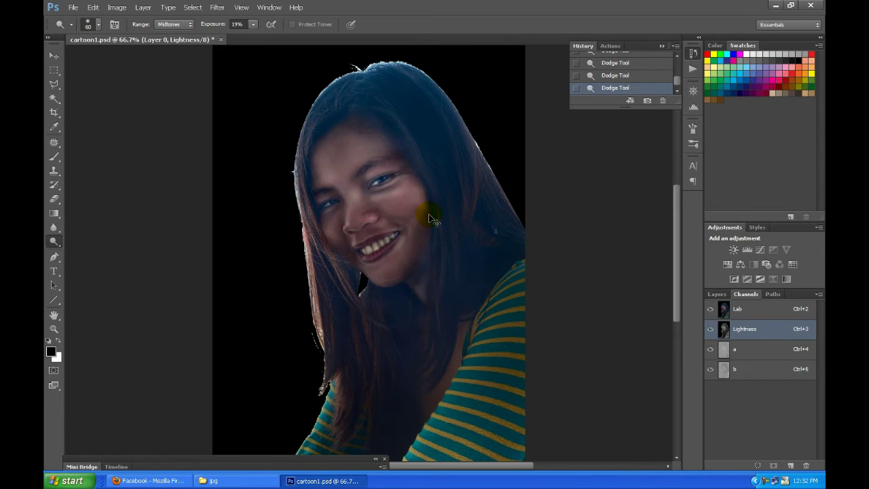
- Set the Burn Tool to a 200 px brush and 41% exposure, darkening the first hair-edge spots
right_click(54, 246)
left_click(89, 252)
key("bracketright")
key("bracketright")
key("bracketright")
mouse_move(483, 170)
left_mouse_down()
mouse_move(507, 188)
mouse_move(486, 160)
left_mouse_up()
left_click(368, 146)
left_click(254, 27)
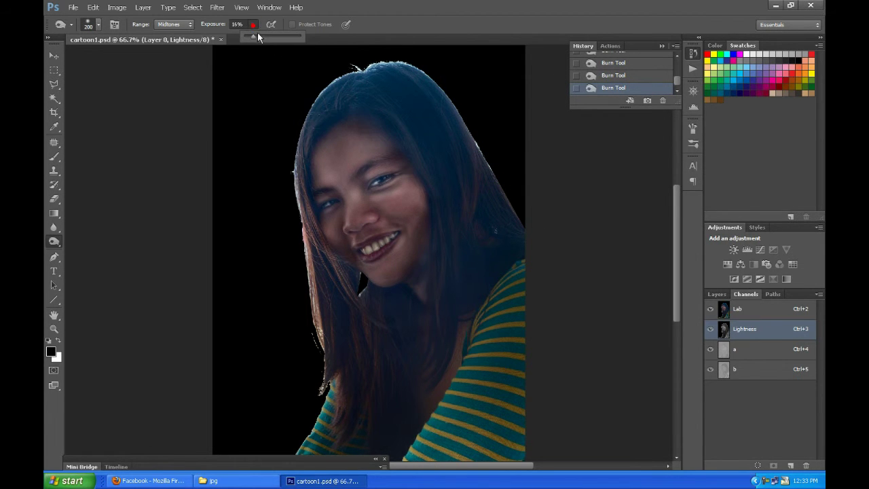
left_click(451, 126)
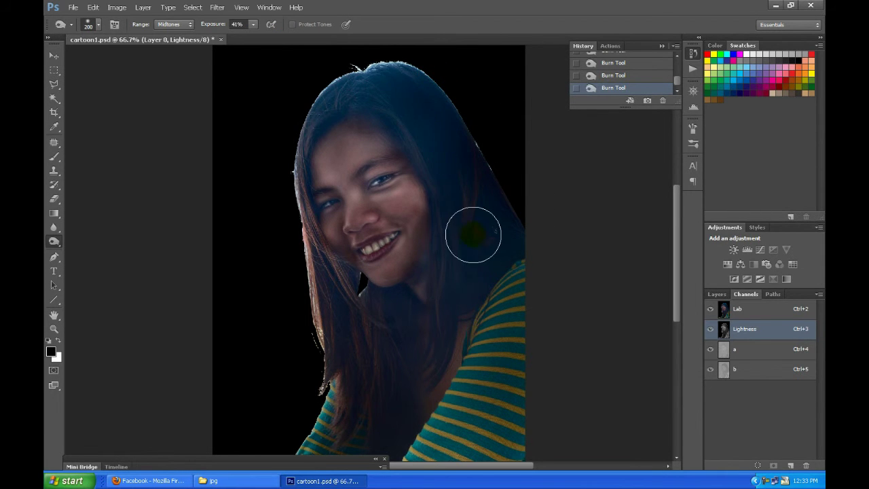
- Burn along the top, left, lower and top-right edges of the hair
left_click_drag(396, 58, 348, 62)
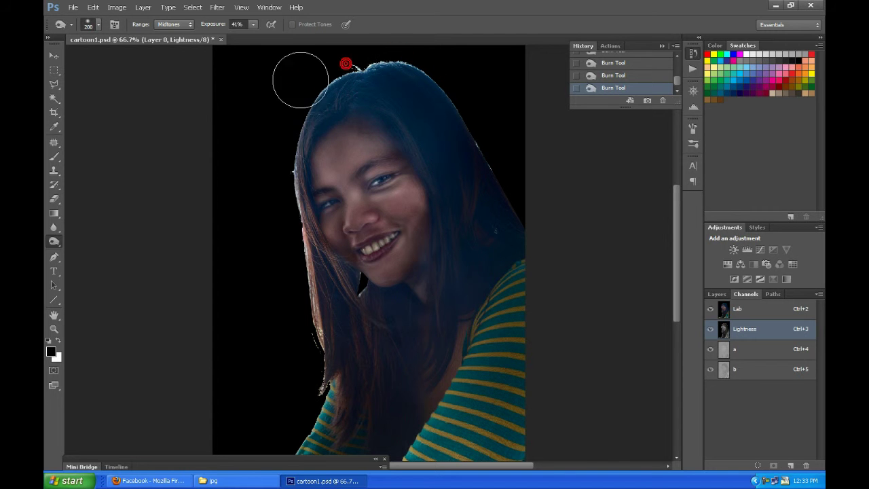
left_click_drag(289, 151, 285, 266)
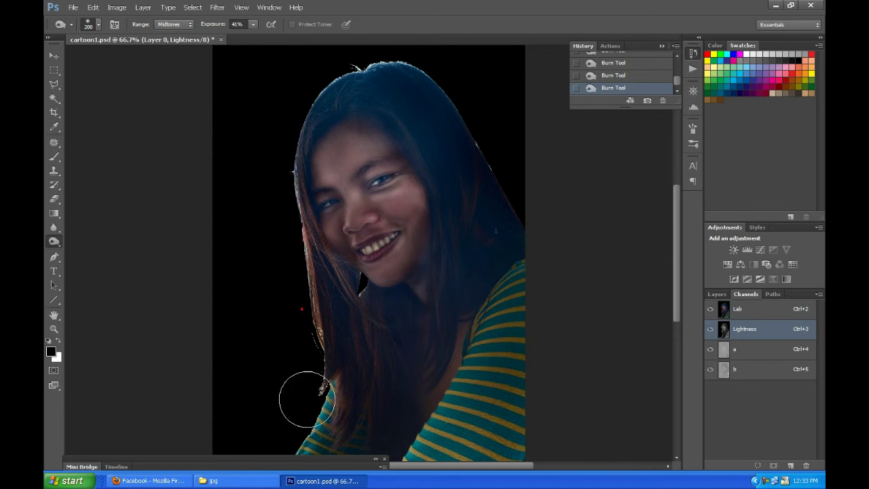
mouse_move(340, 333)
left_mouse_down()
mouse_move(378, 370)
mouse_move(337, 333)
left_mouse_up()
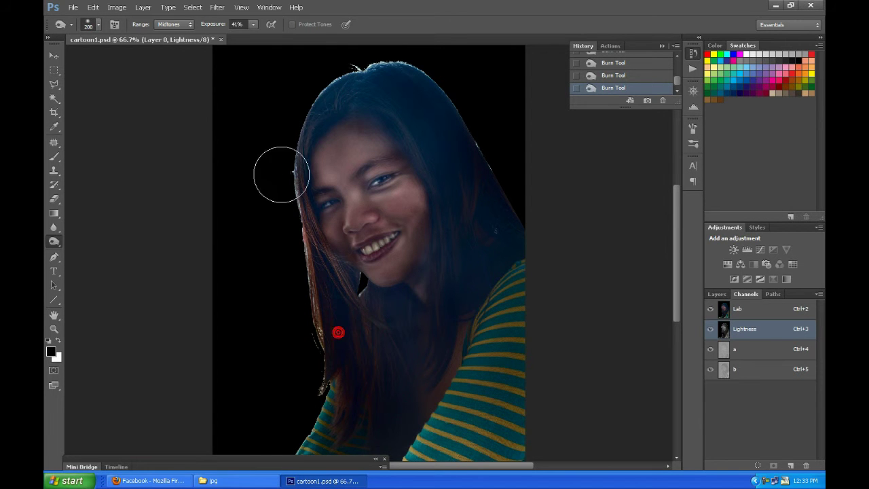
left_click_drag(287, 237, 277, 193)
left_click_drag(359, 72, 317, 104)
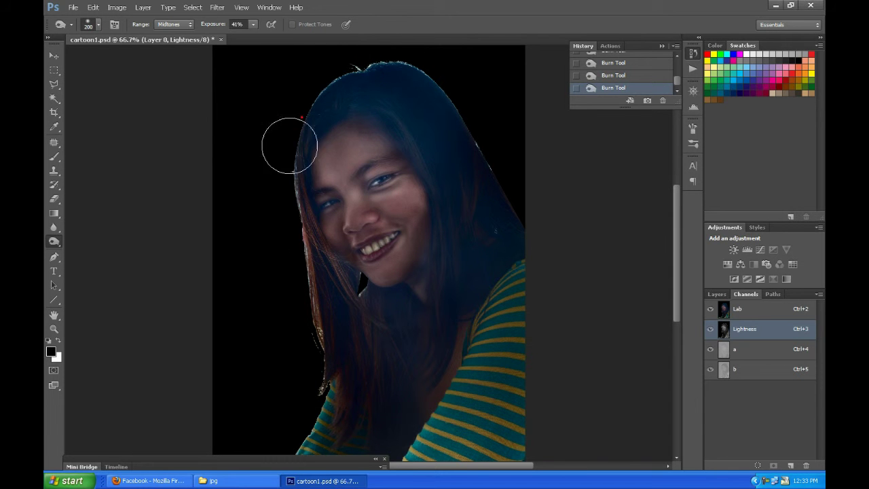
mouse_move(285, 212)
left_mouse_down()
mouse_move(338, 324)
mouse_move(330, 359)
left_mouse_up()
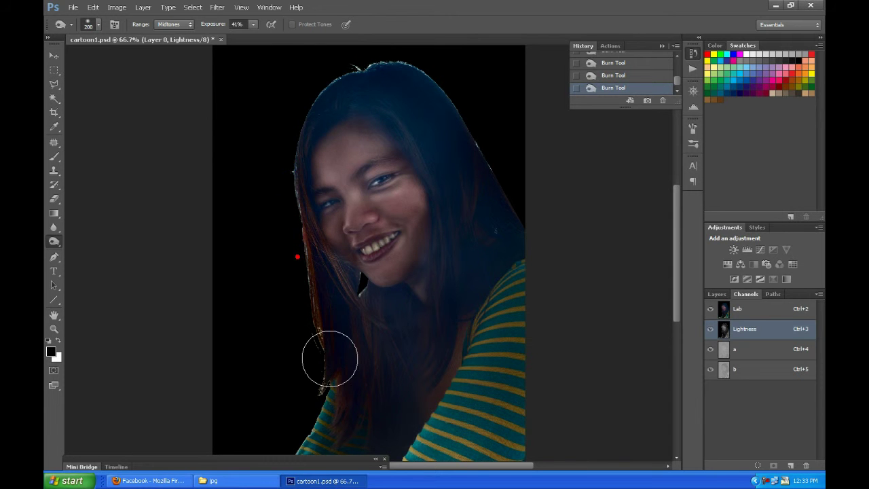
left_click(466, 116)
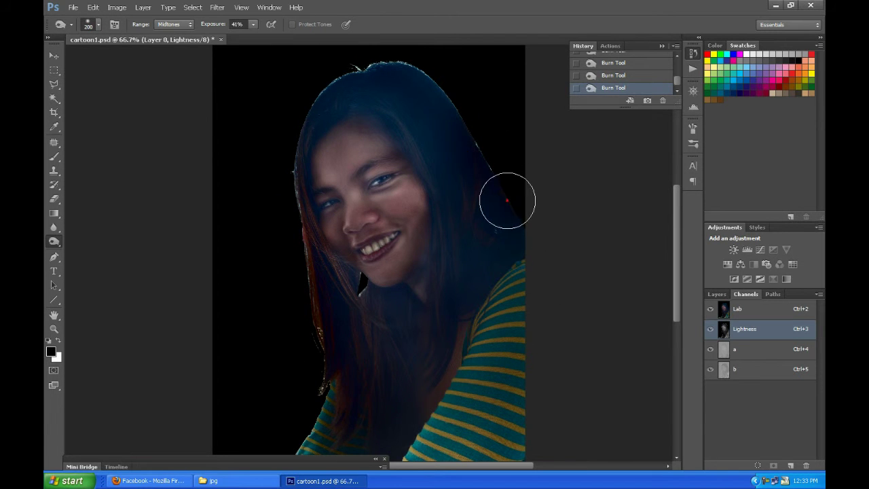
left_click(365, 61)
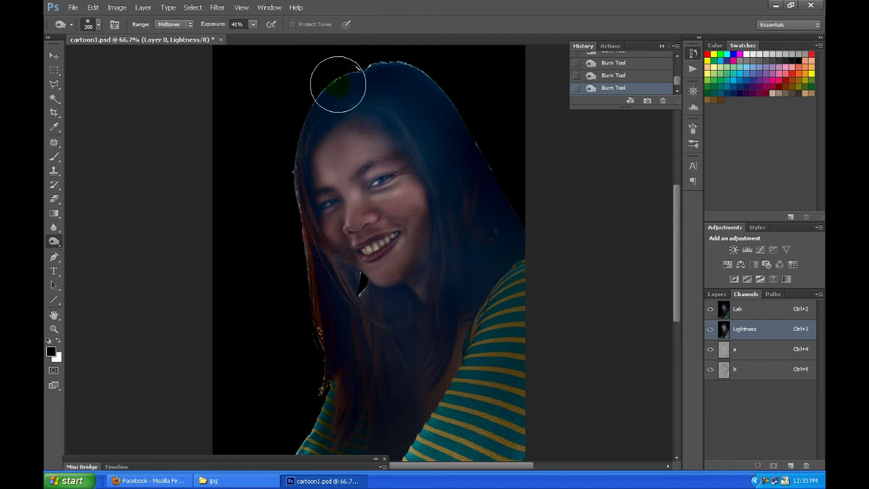
left_click(462, 89)
- Return to the Lab composite, then blur the top and right edges of the hair
left_click(738, 308)
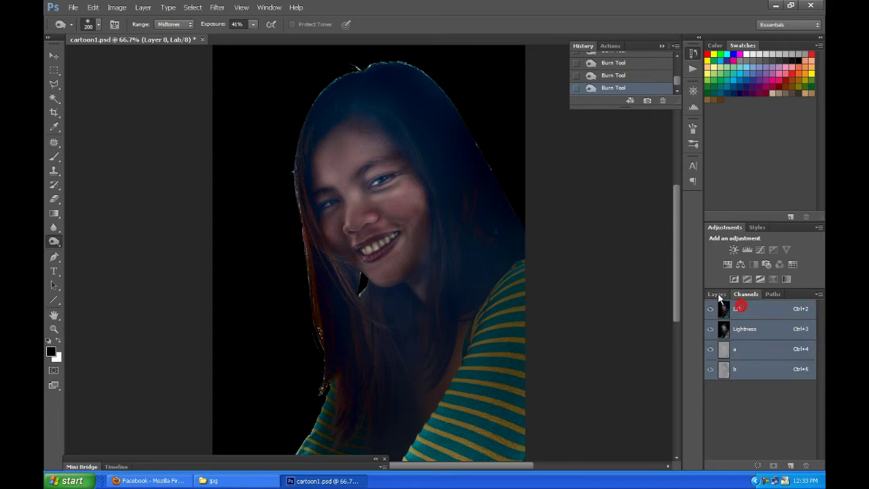
left_click(717, 294)
left_click_drag(54, 227, 90, 234)
left_click(91, 233)
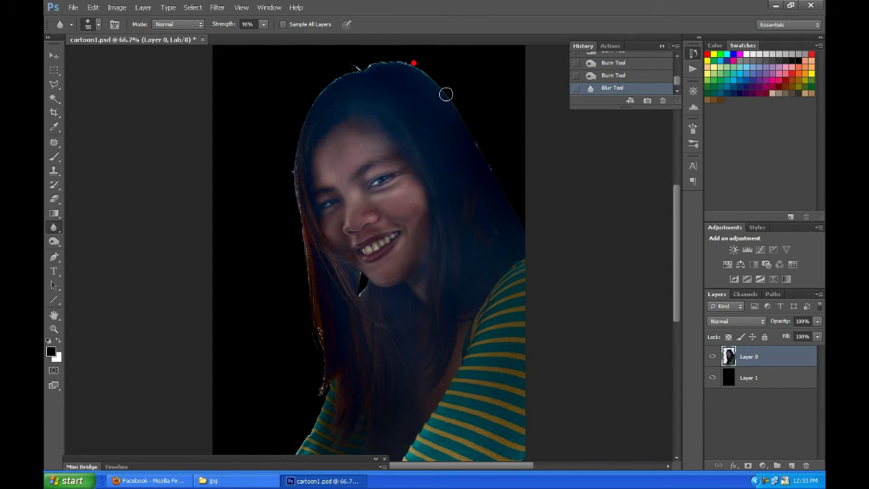
left_click(482, 131)
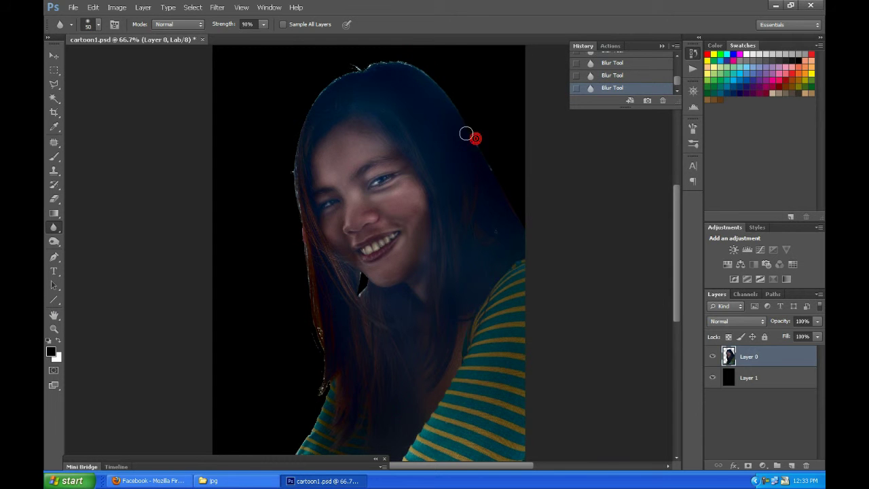
left_click(484, 148)
left_click(498, 197)
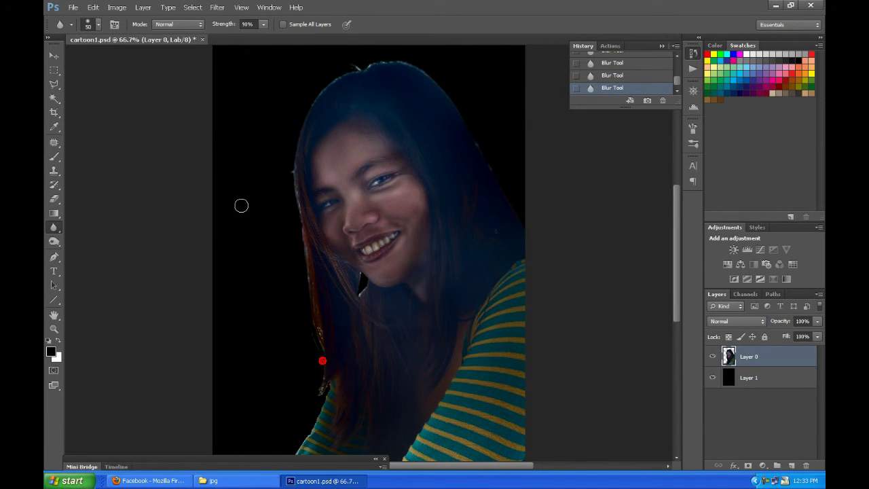
- Open the florie_cartoon file as a second document, then switch to Firefox while it loads
left_click(73, 7)
left_click(83, 28)
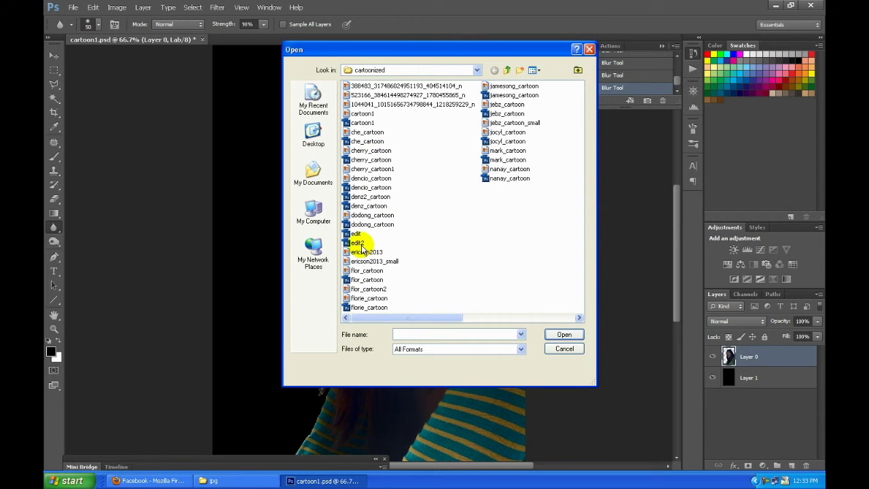
left_click(368, 307)
left_click(547, 341)
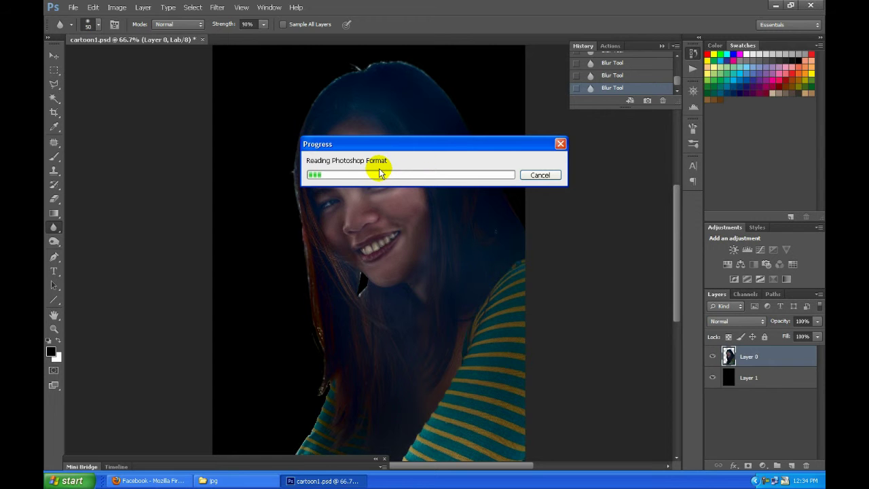
left_click_drag(388, 145, 339, 162)
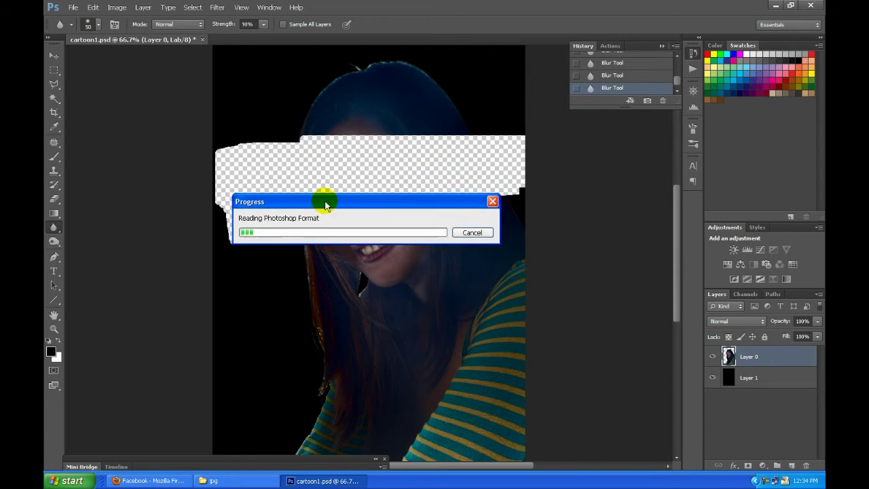
left_click(155, 481)
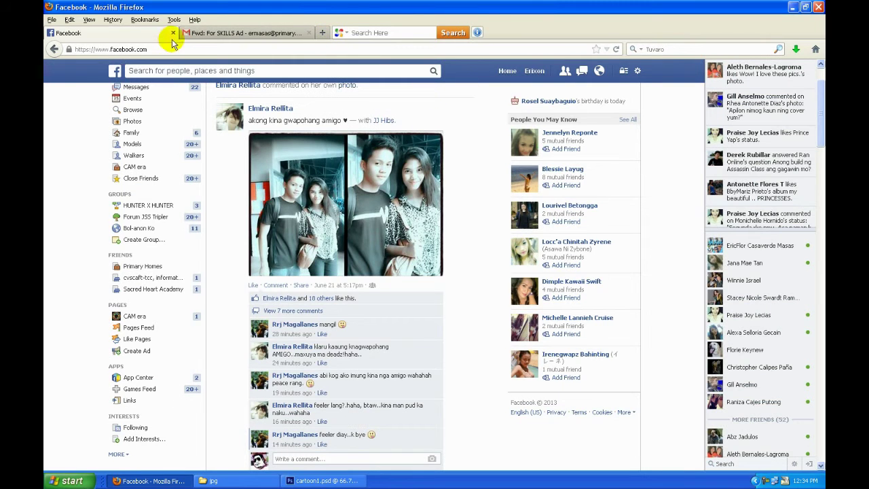
- Show the Gmail 'Fwd: For SKILLS Ad' thread and scroll to the attachment upload
left_click(224, 34)
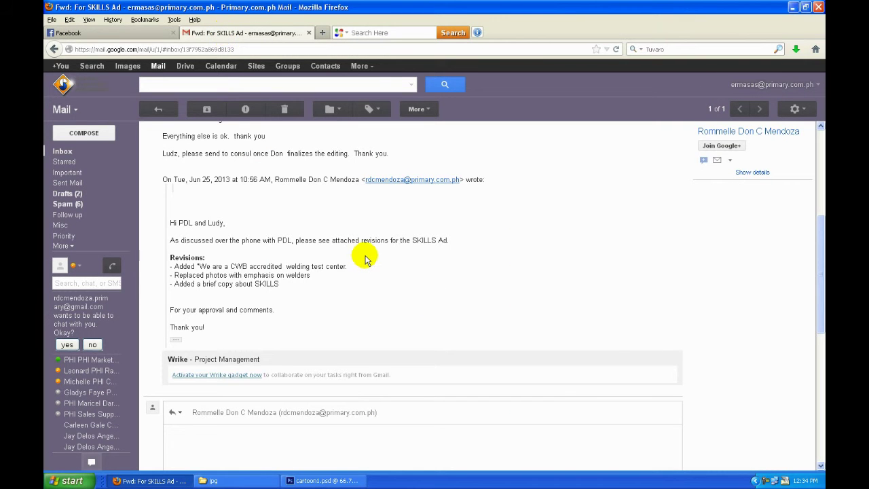
scroll(366, 259, "down", 3)
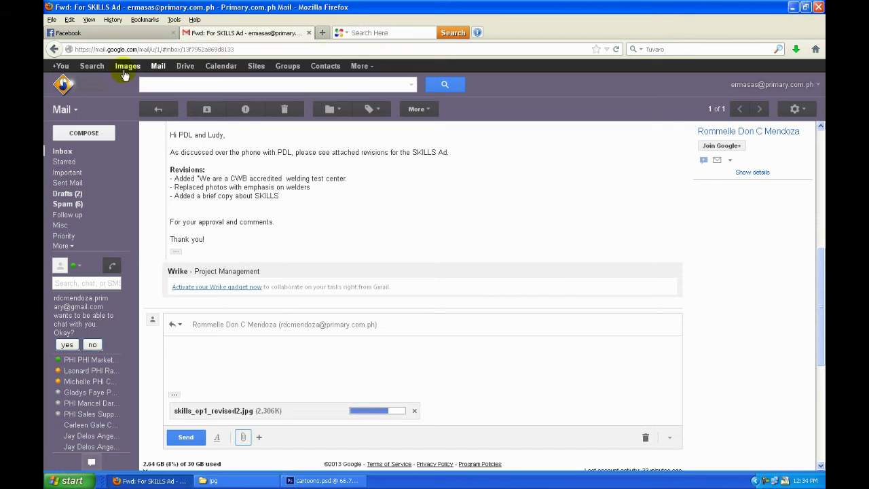
- Back in Photoshop, select florie_cartoon's dark red Layer 1 and switch to the Move tool
left_click(308, 480)
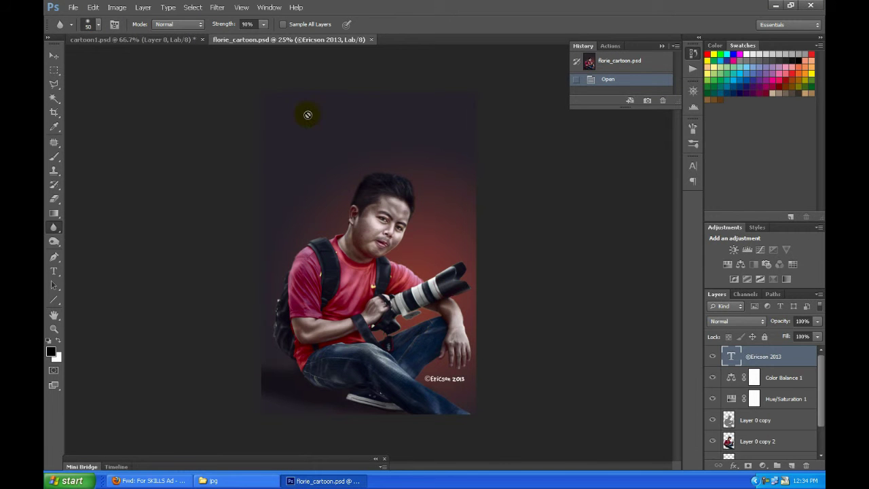
scroll(776, 435, "down", 2)
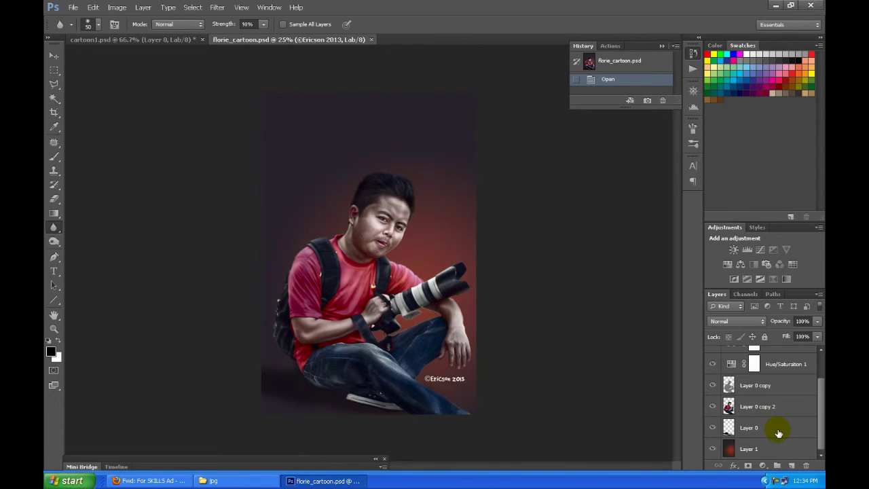
left_click(764, 446)
scroll(750, 442, "up", 2)
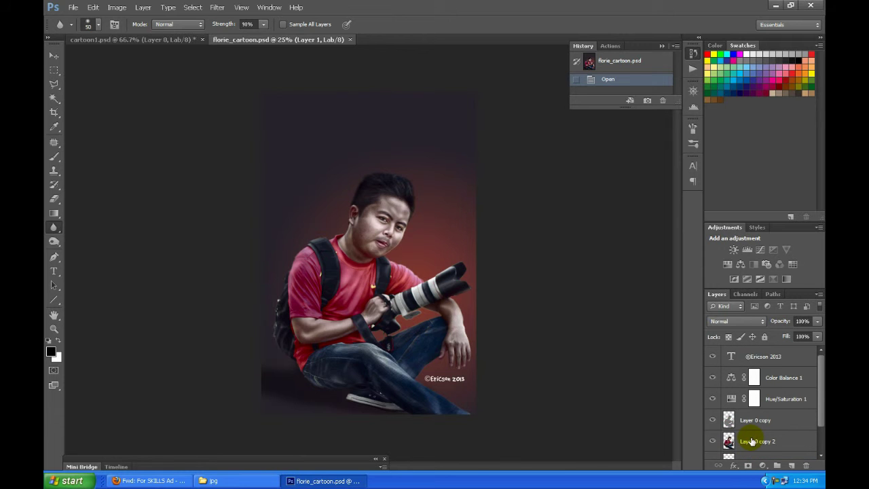
scroll(733, 452, "down", 2)
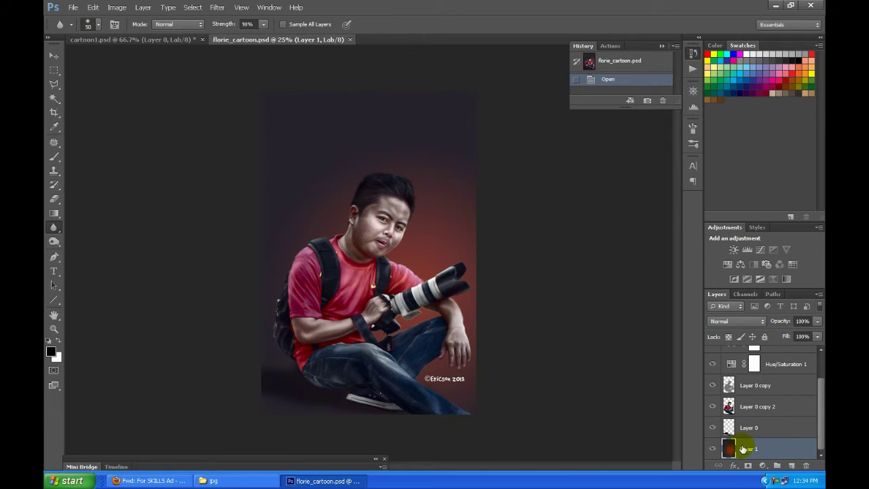
key("v")
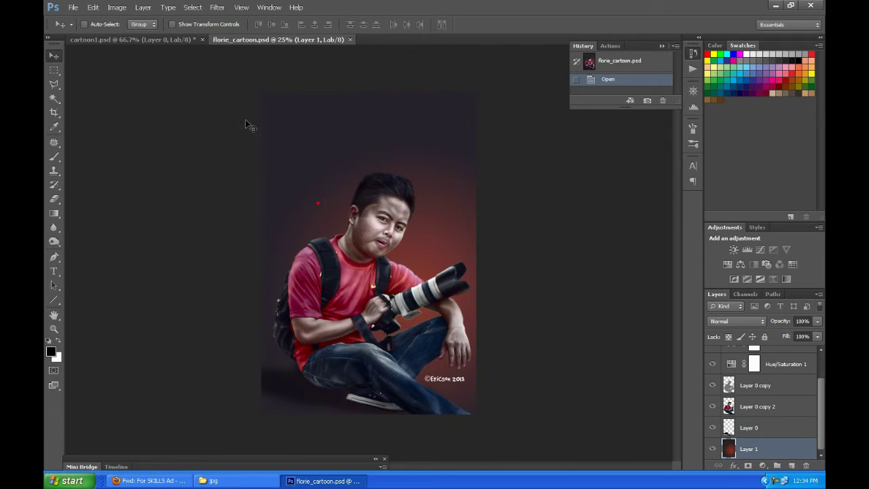
left_click(192, 96)
- Copy the red background into cartoon1.psd, scale it to fit, and close florie_cartoon
left_click_drag(158, 47, 348, 219)
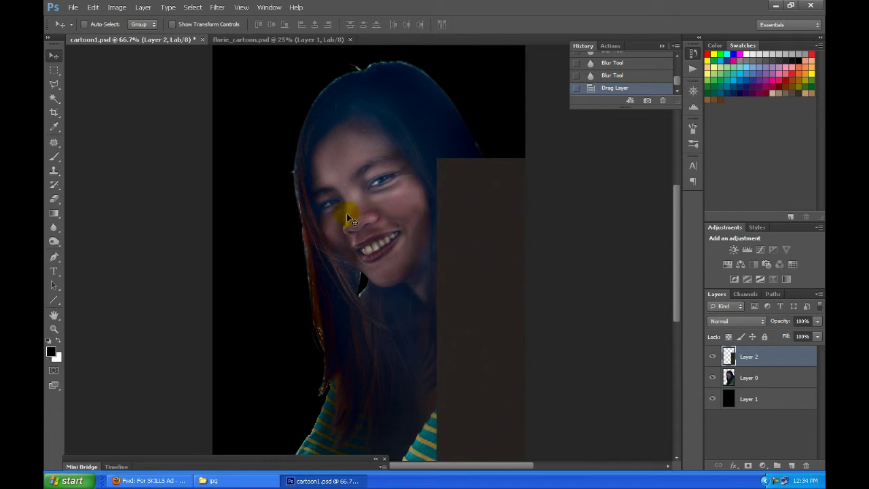
left_click_drag(467, 287, 234, 185)
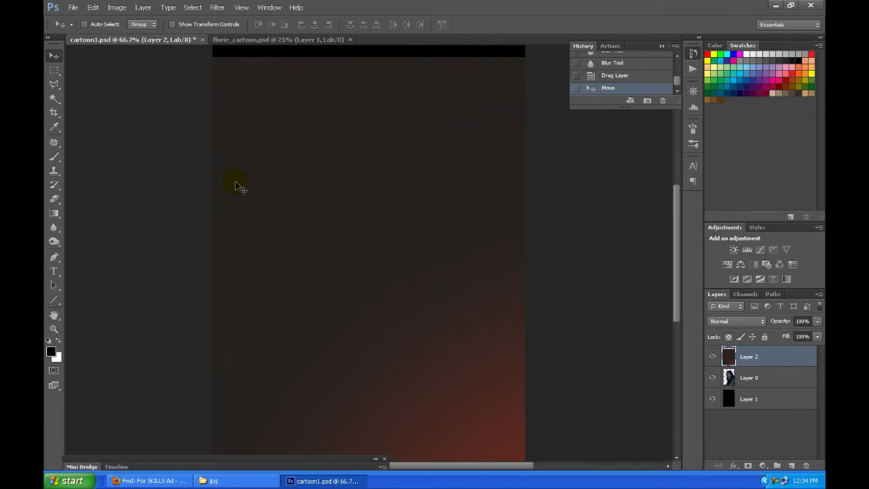
key("ctrl+minus")
key("ctrl+minus")
key("ctrl+t")
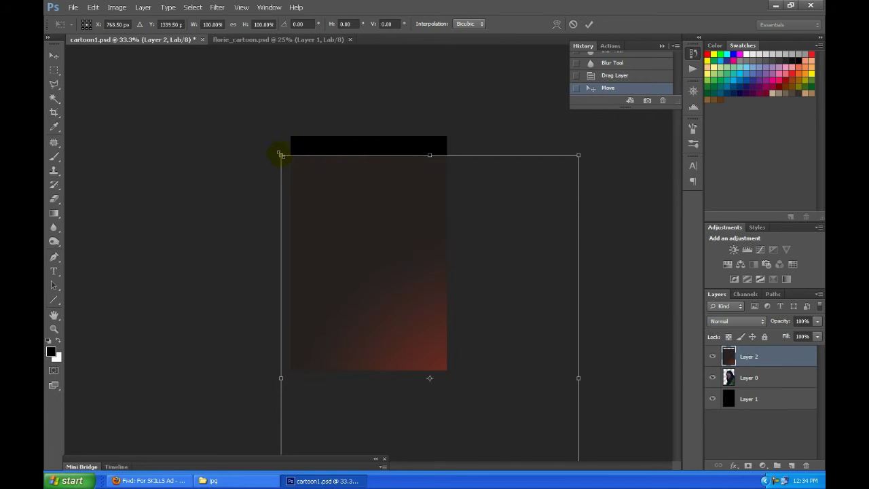
left_click_drag(281, 155, 435, 225)
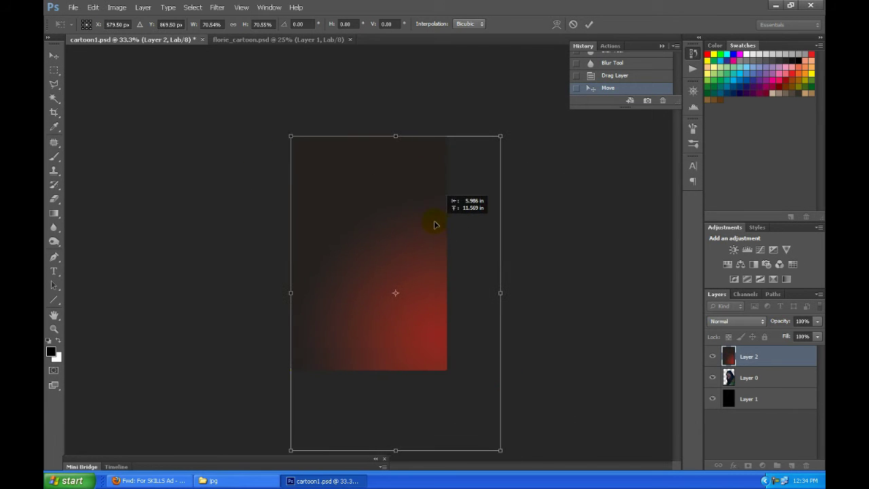
left_click_drag(500, 450, 452, 378)
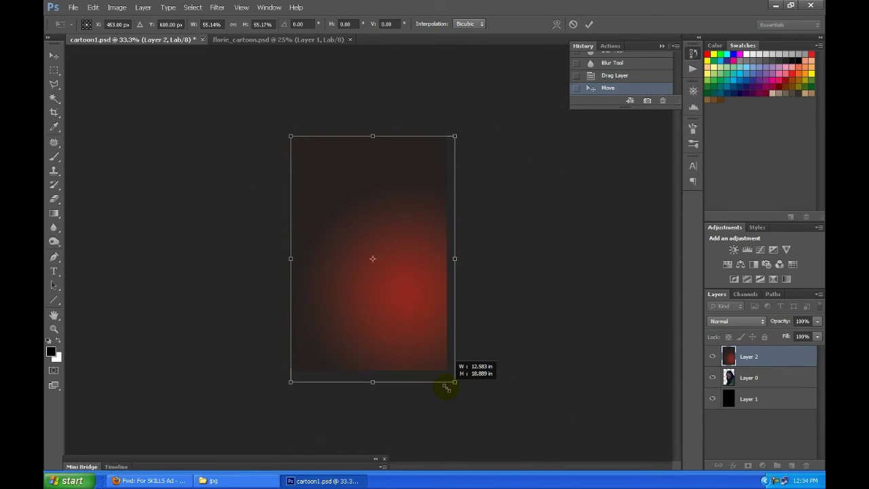
left_click_drag(304, 164, 303, 163)
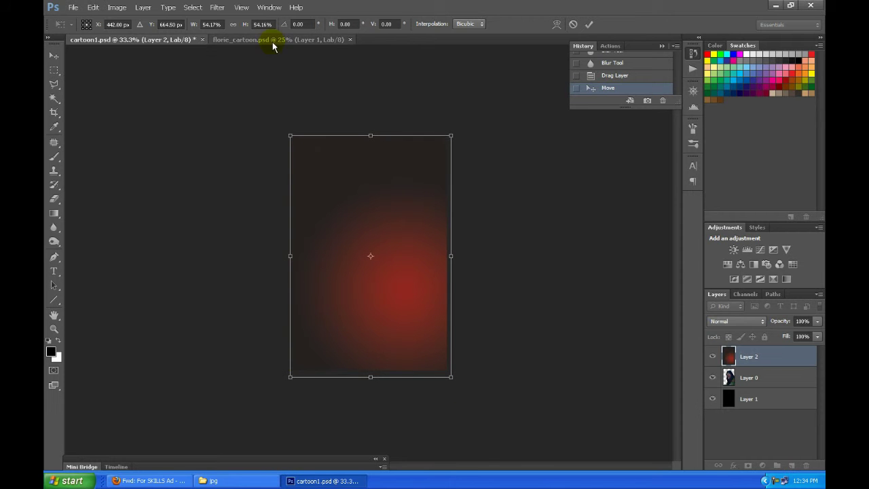
left_click(349, 40)
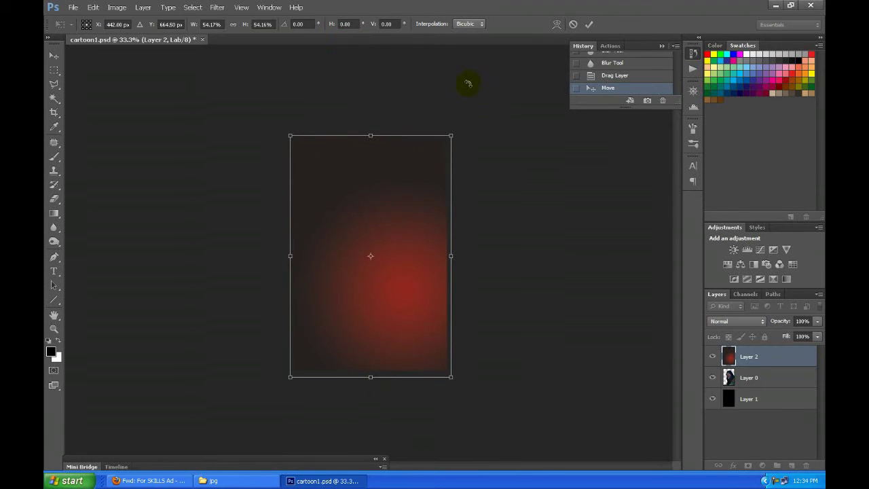
left_click(588, 23)
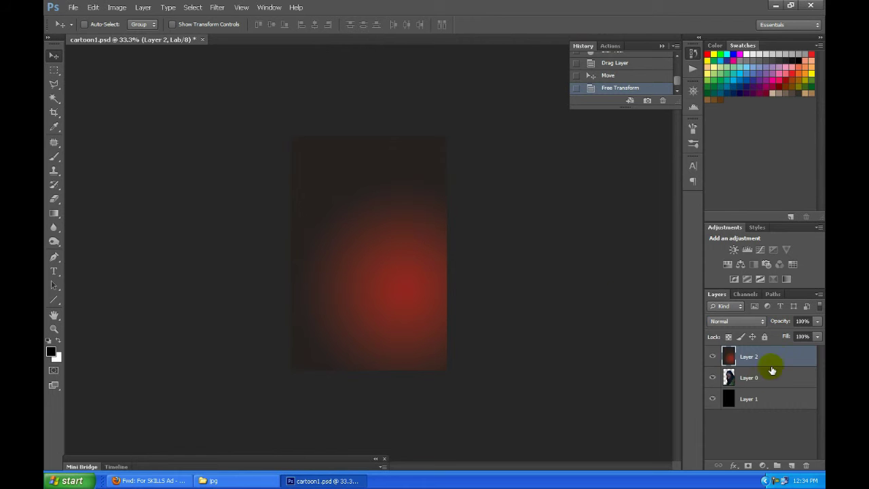
- Move the red background beneath the girl's layer and enlarge it to about 117%
mouse_move(771, 370)
left_mouse_down()
mouse_move(774, 395)
mouse_move(809, 461)
left_mouse_up()
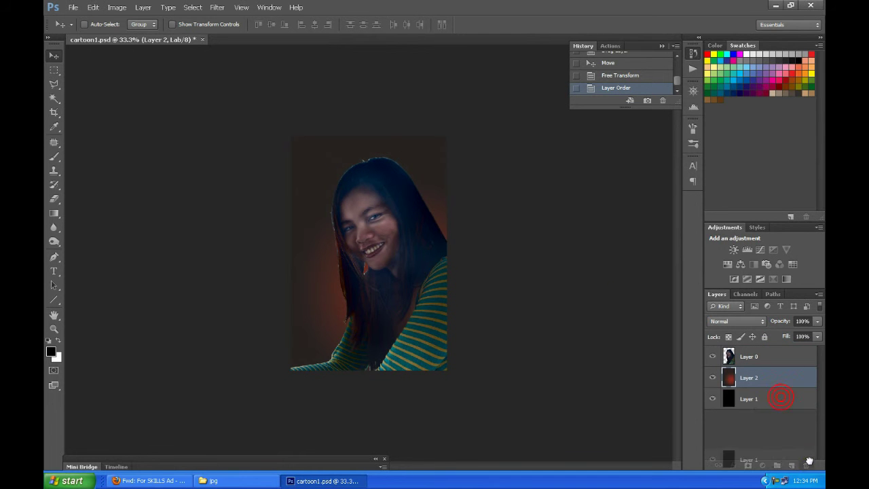
key("ctrl+t")
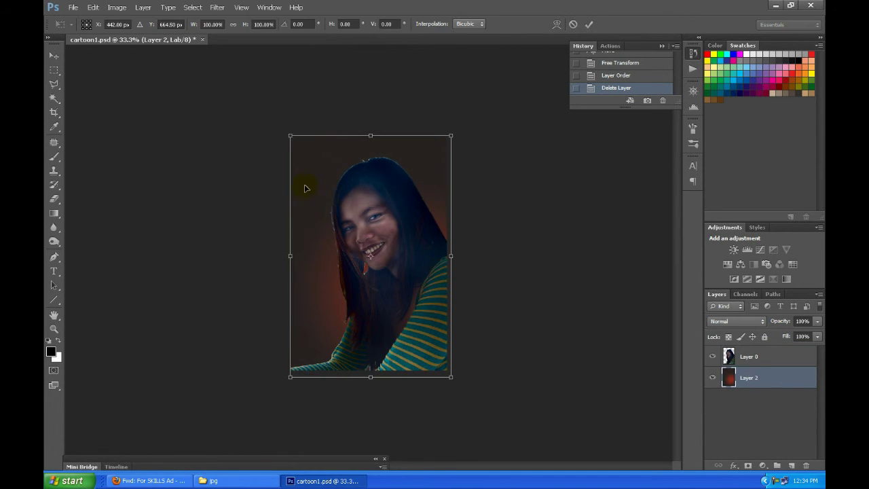
left_click_drag(292, 136, 254, 102)
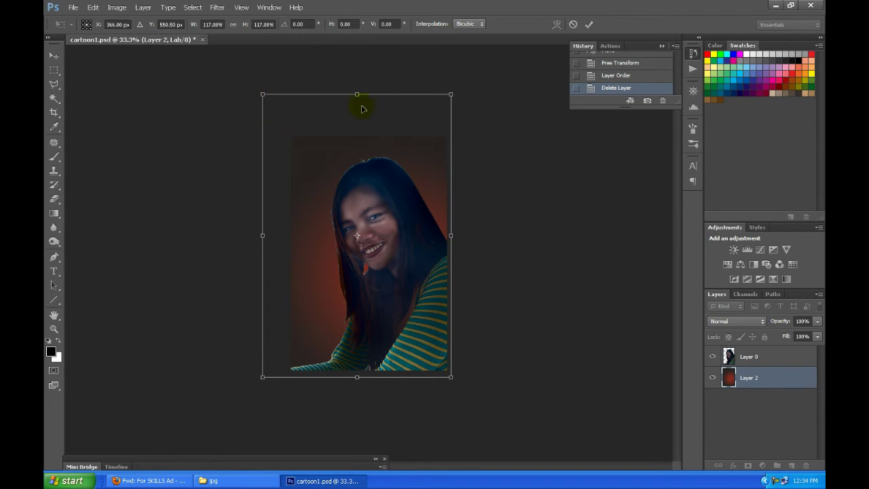
left_click(588, 24)
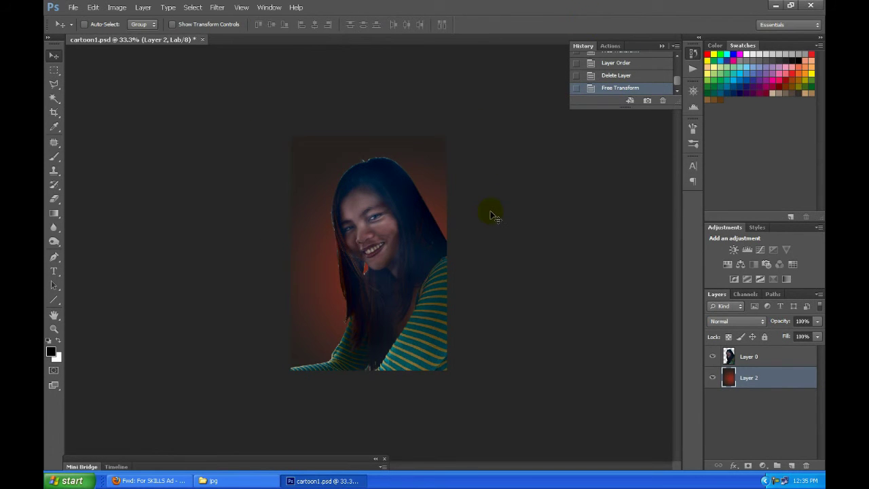
key("ctrl+plus")
- Select the girl's Layer 0 and target its Lightness channel with full-colour preview
left_click(720, 359)
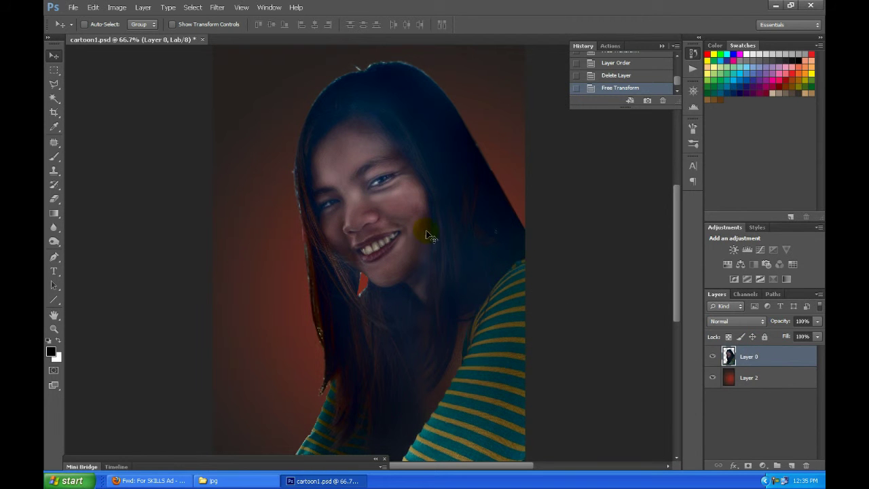
left_click_drag(421, 338, 423, 262)
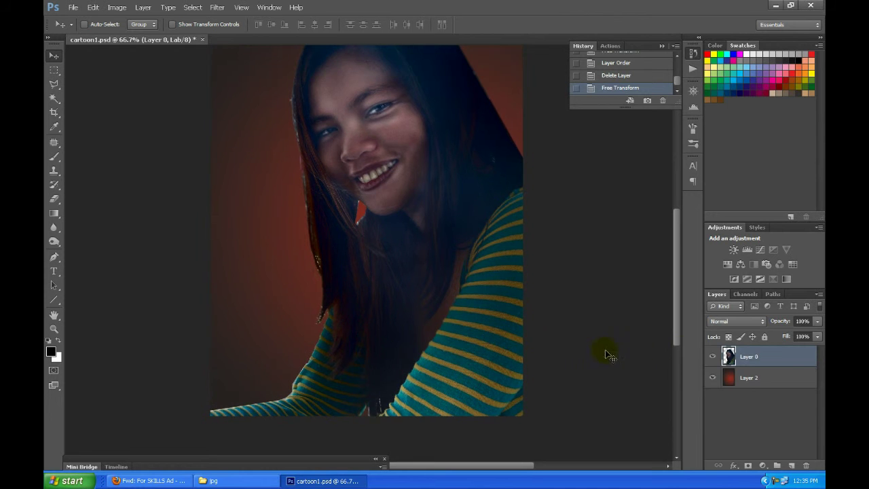
left_click(745, 294)
left_click(746, 329)
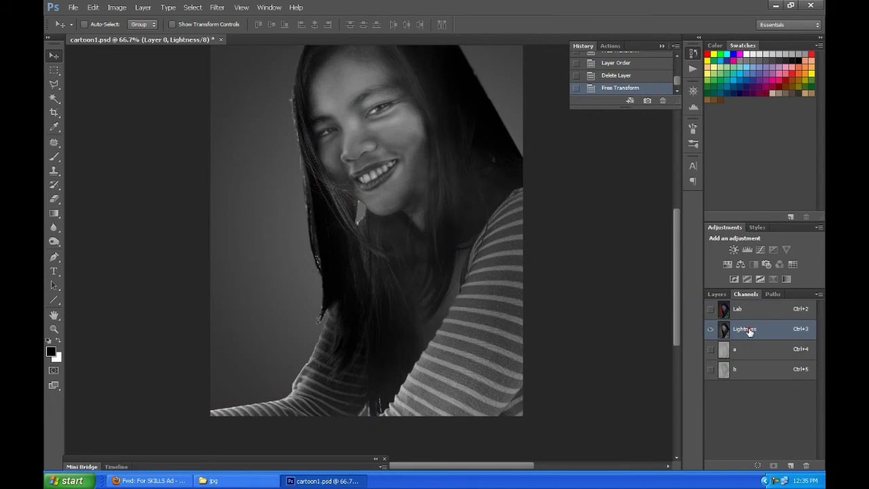
left_click(710, 309)
scroll(367, 271, "up", 2)
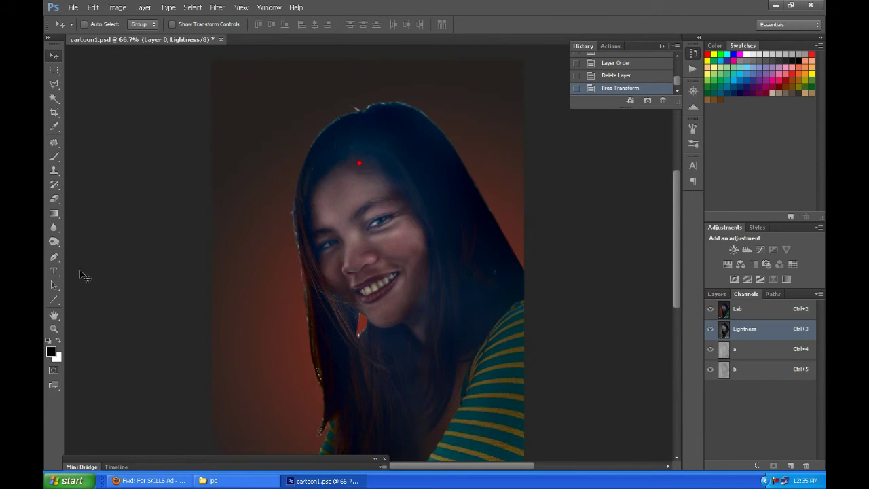
- Burn along the hair edges, including the left side, to darken them
left_click(54, 242)
mouse_move(500, 330)
left_mouse_down()
mouse_move(528, 258)
mouse_move(442, 126)
mouse_move(358, 99)
left_mouse_up()
left_click_drag(320, 380, 332, 314)
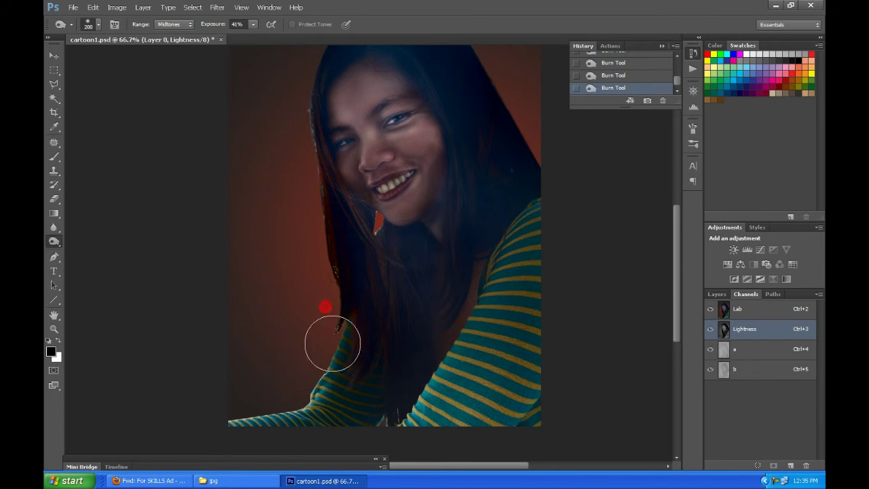
left_click(543, 442)
left_click_drag(547, 254, 516, 251)
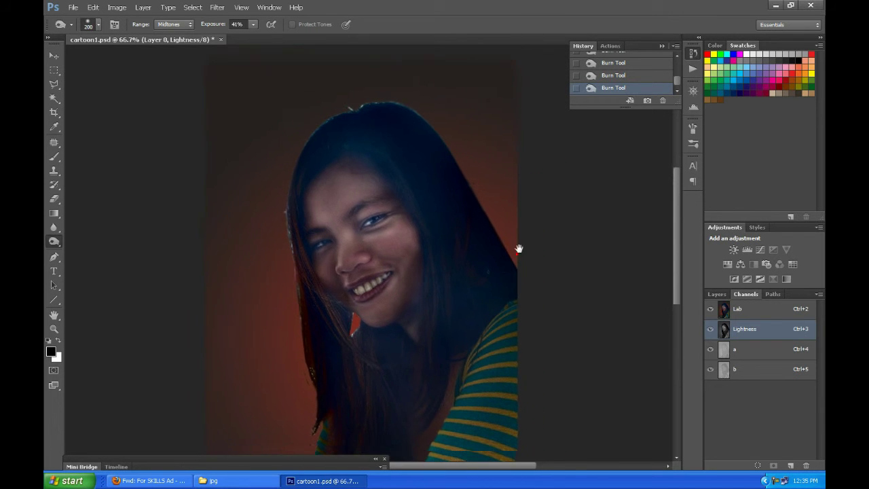
- Return to the full Lab composite channel
left_click(717, 294)
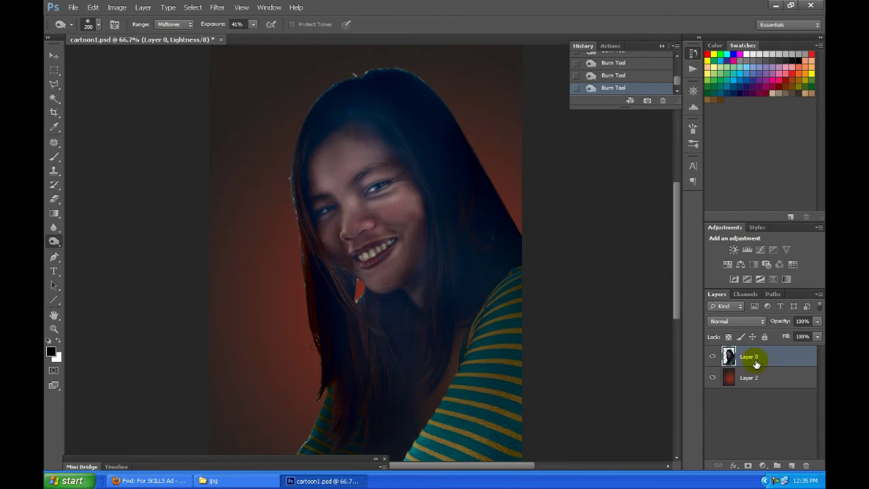
left_click(745, 294)
left_click(753, 313)
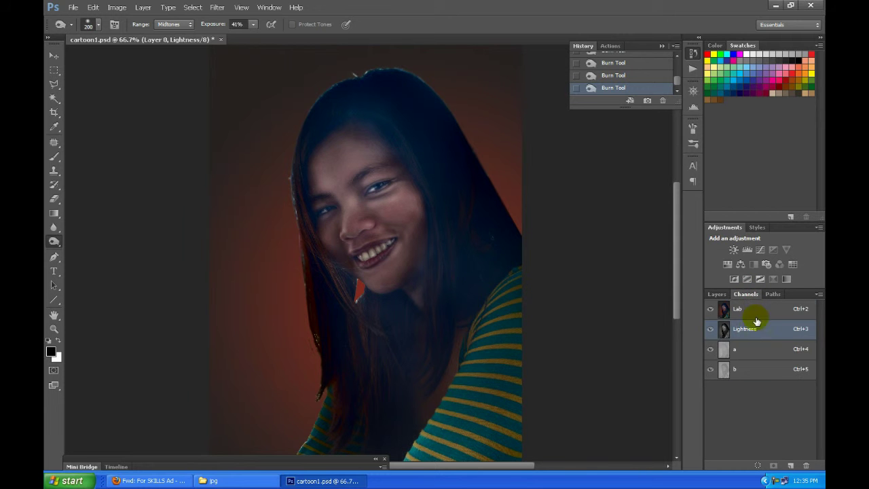
- Perspective-transform the girl's Layer 0, stretching and skewing it taller, and commit
left_click(717, 294)
key("ctrl+t")
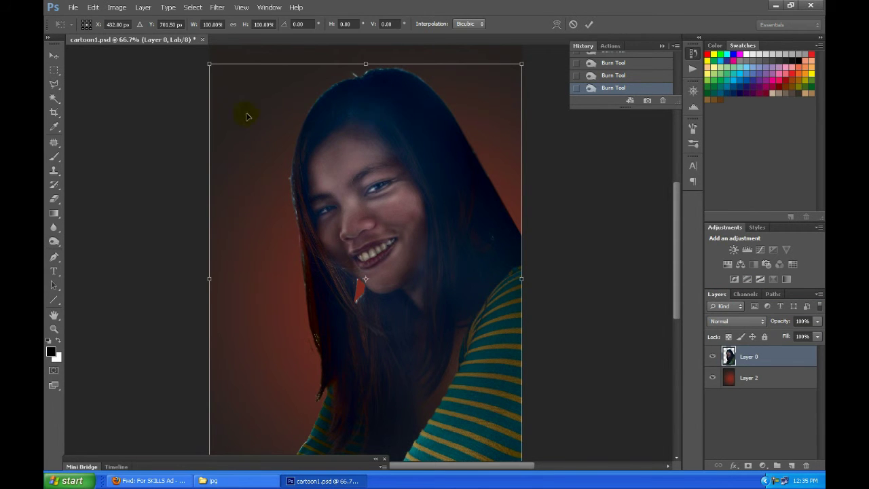
right_click(331, 96)
left_click(239, 106)
left_click_drag(209, 64, 198, 65)
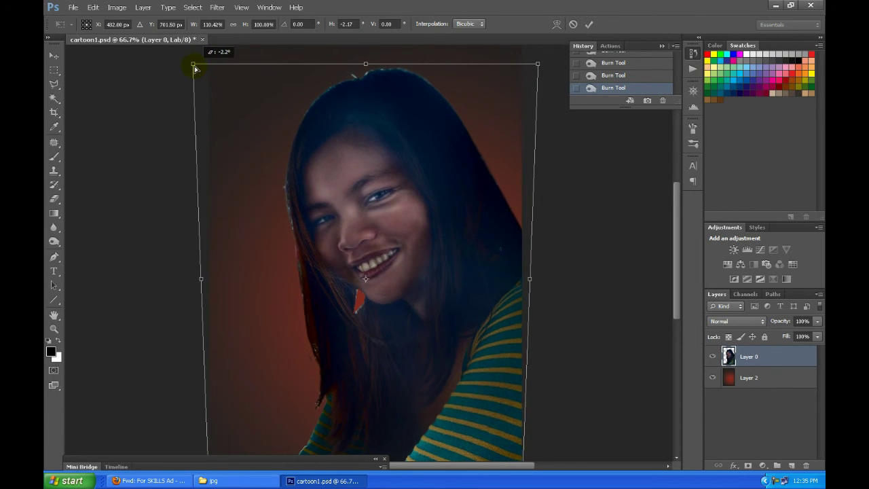
mouse_move(197, 69)
left_mouse_down()
mouse_move(164, 55)
mouse_move(230, 50)
mouse_move(226, 62)
mouse_move(237, 42)
mouse_move(246, 115)
mouse_move(316, 91)
mouse_move(248, 107)
mouse_move(229, 132)
mouse_move(295, 78)
mouse_move(279, 79)
mouse_move(224, 46)
mouse_move(252, 111)
left_mouse_up()
scroll(301, 278, "down", 3)
scroll(301, 283, "down", 2)
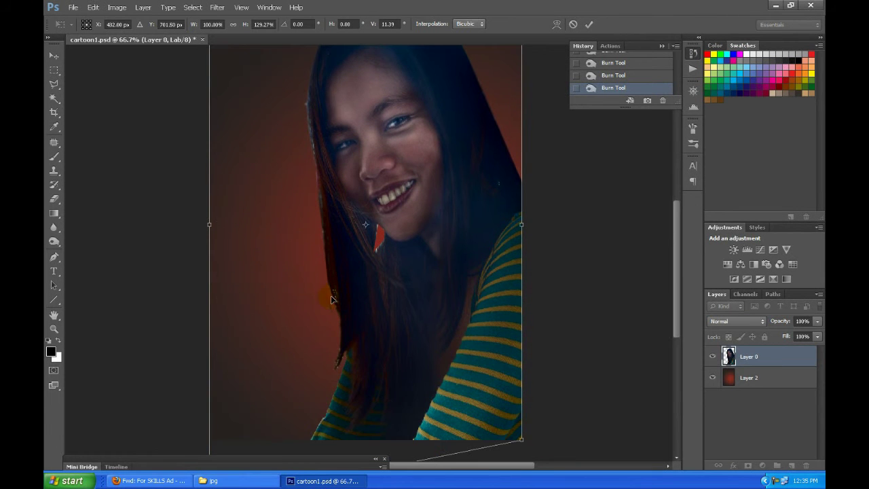
left_click(589, 23)
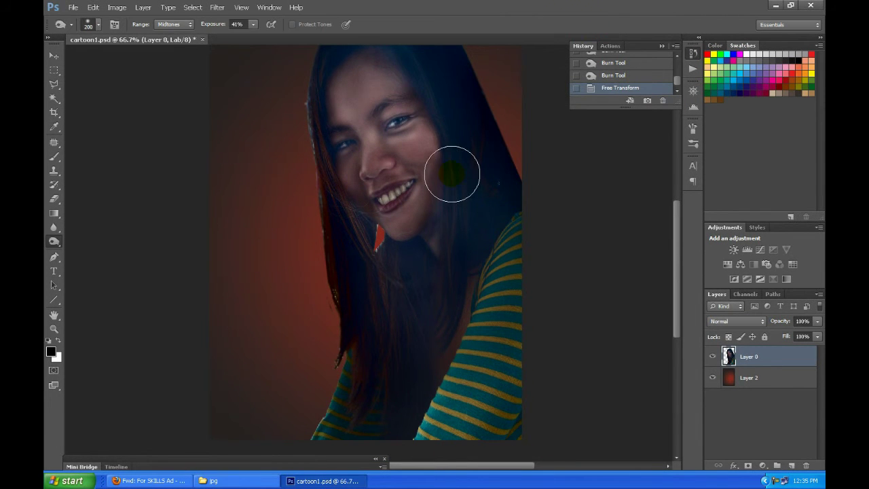
- Scale the girl's layer down to about 90%
key("ctrl+minus")
key("ctrl+minus")
key("ctrl+plus")
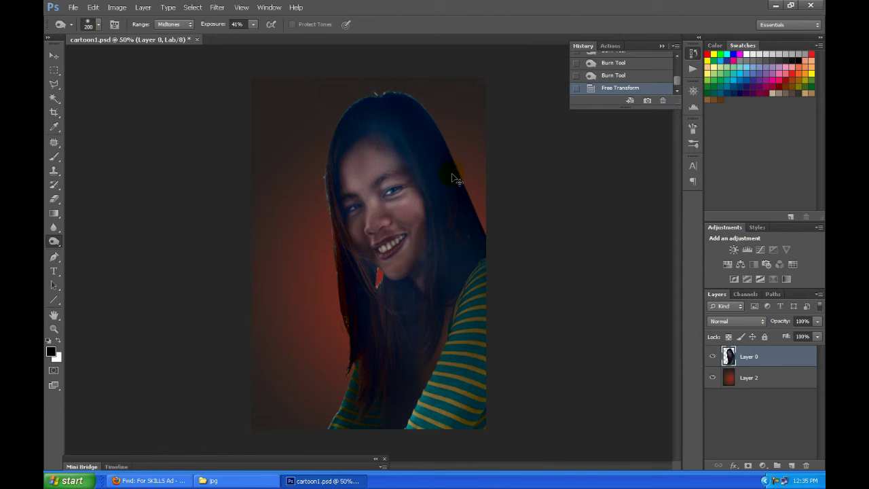
key("ctrl+t")
left_click_drag(249, 88, 275, 127)
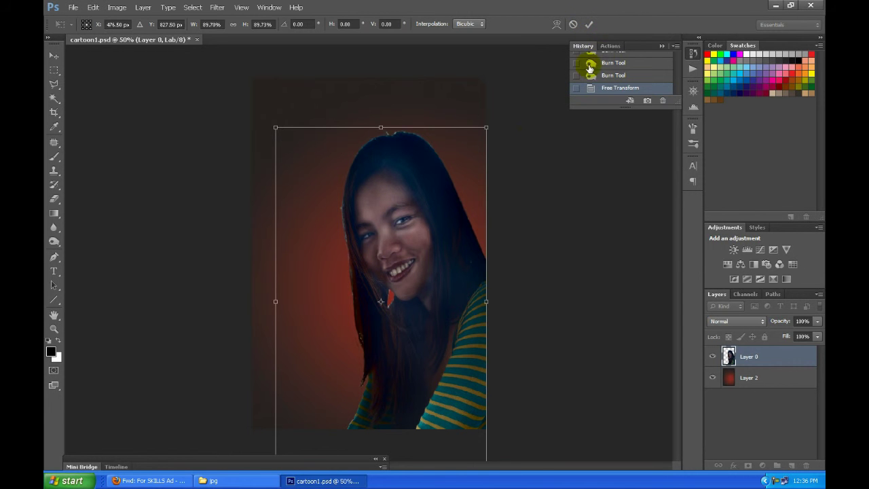
left_click(589, 25)
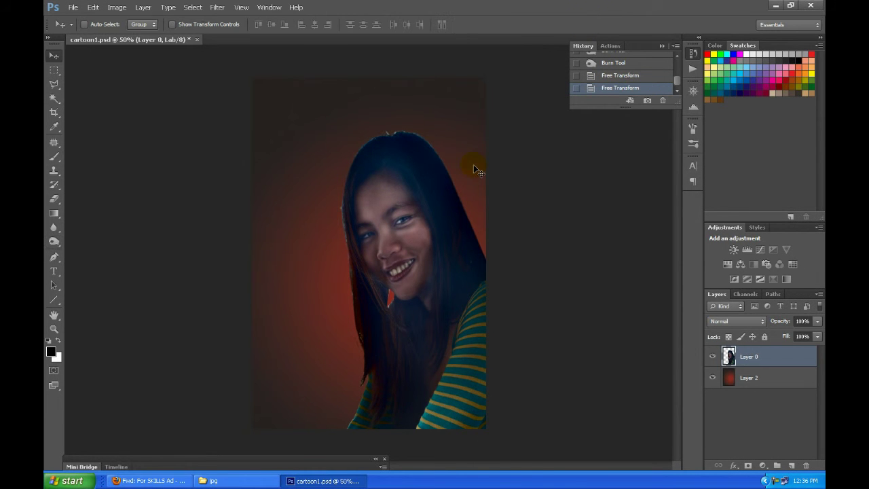
- Zoom to 100% on the face and target the Lightness channel with full-colour preview
key("ctrl+plus")
key("ctrl+plus")
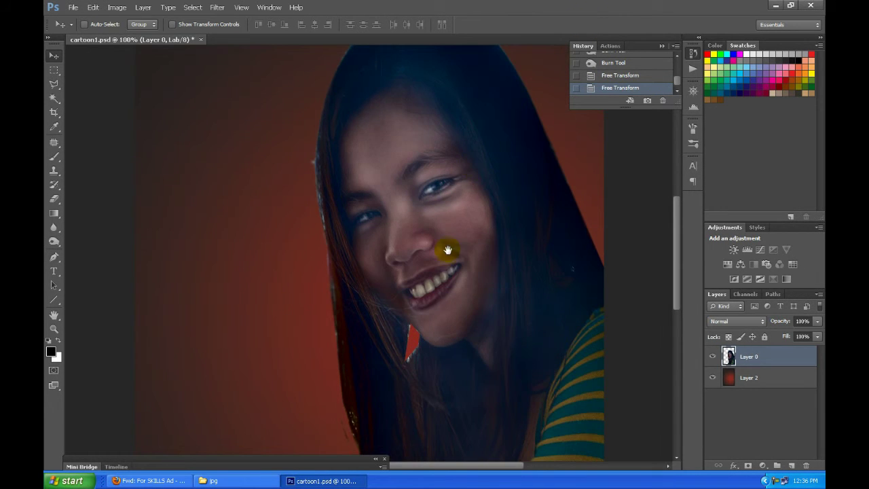
left_click_drag(446, 250, 431, 247)
left_click(744, 294)
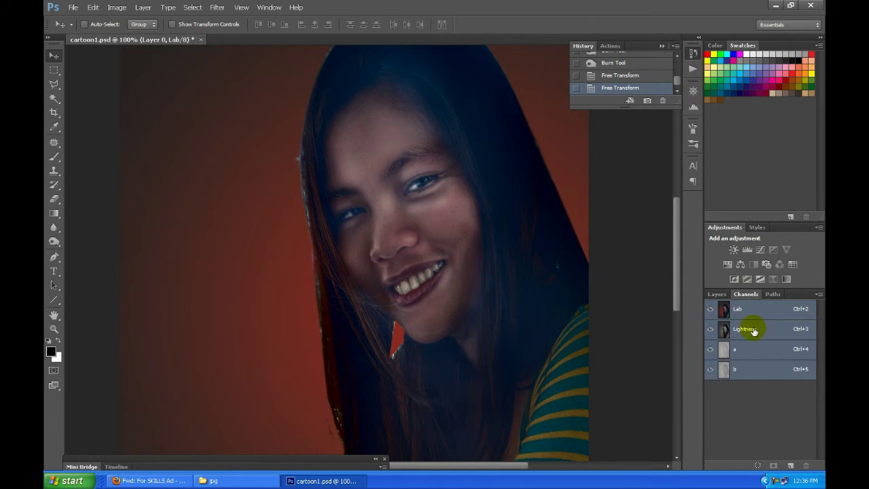
left_click(750, 330)
left_click(709, 308)
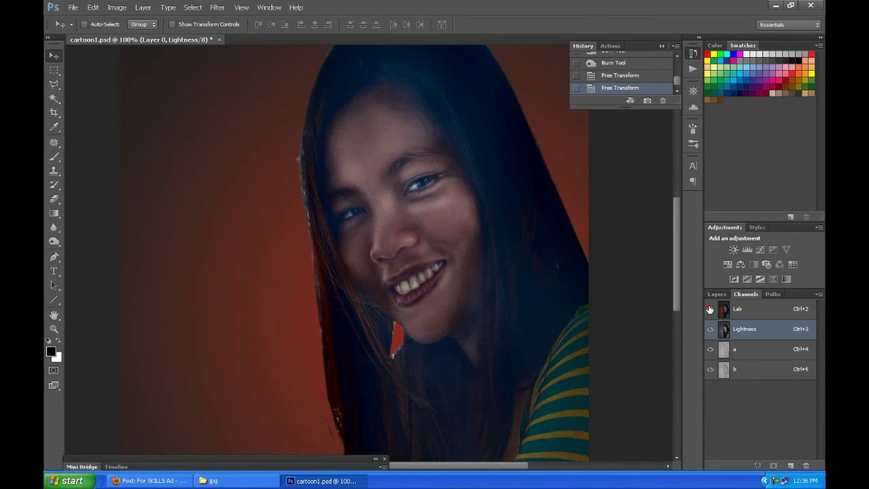
- Dodge the cheeks, forehead and chin at 19% to lighten the face, undoing the last dab
left_click(56, 242)
left_click(85, 240)
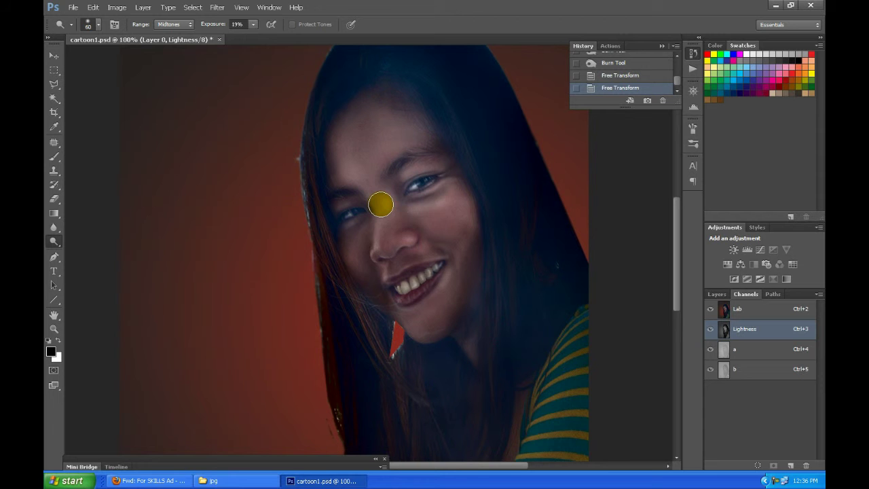
key("bracketright")
mouse_move(380, 204)
left_mouse_down()
mouse_move(462, 204)
mouse_move(472, 214)
mouse_move(452, 194)
left_mouse_up()
key("bracketleft")
key("bracketleft")
key("bracketright")
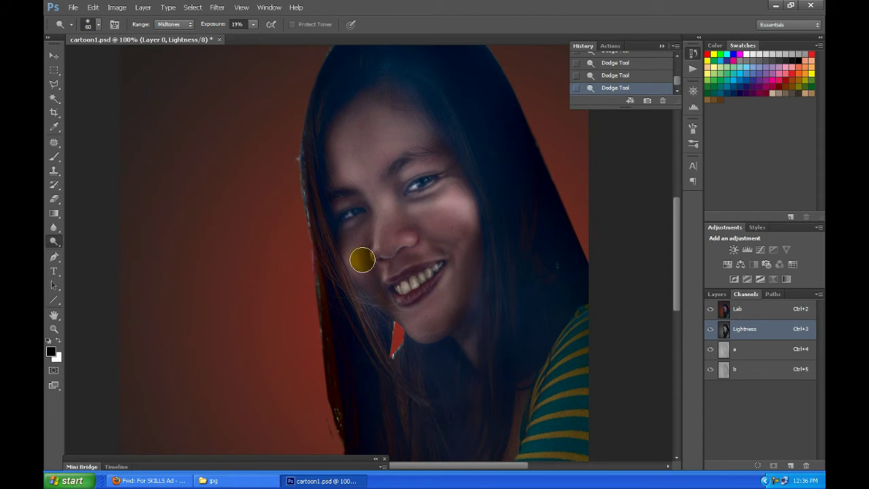
left_click(362, 260)
left_click(357, 276)
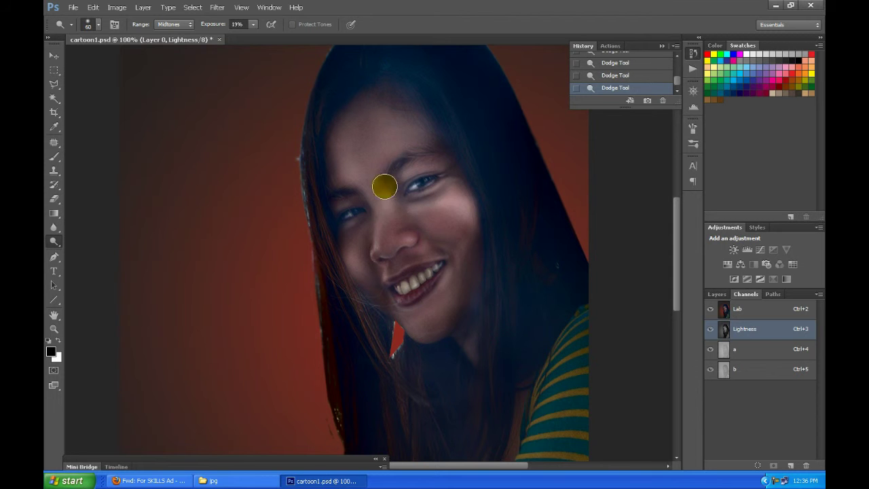
left_click(334, 181)
left_click(412, 333)
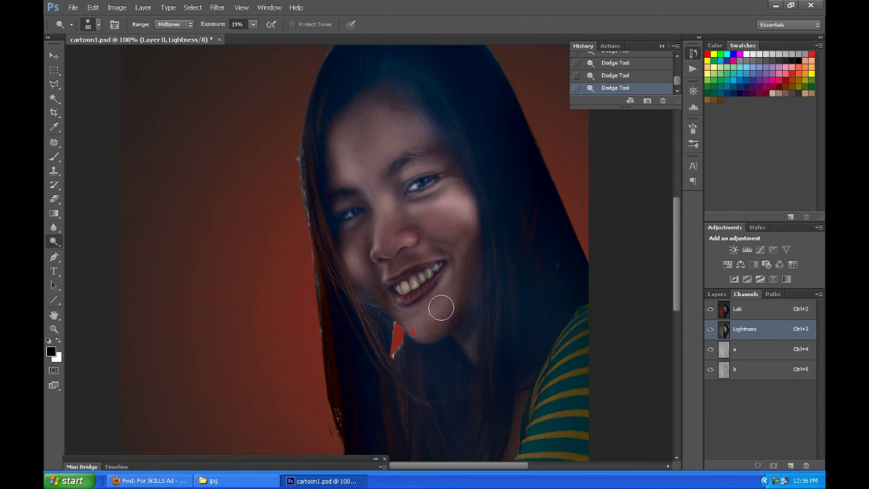
left_click(422, 338)
key("ctrl+z")
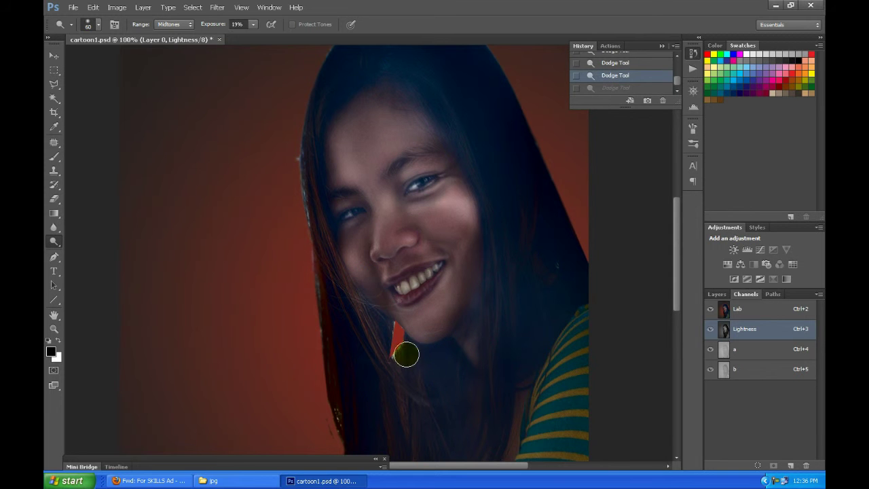
- Burn the hair edge beside the face at 41%, then return to the Lab composite
right_click(54, 242)
left_click(95, 249)
key("bracketleft")
key("bracketleft")
mouse_move(338, 272)
left_mouse_down()
mouse_move(364, 333)
mouse_move(319, 258)
left_mouse_up()
key("bracketleft")
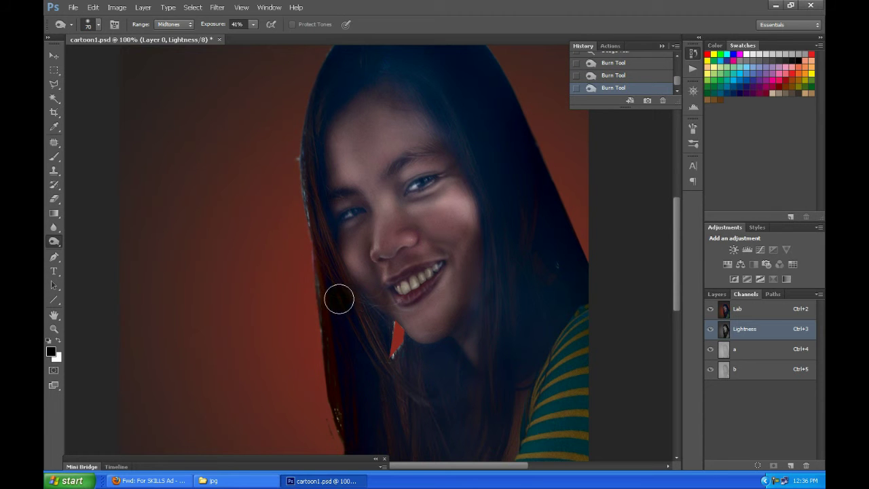
scroll(471, 286, "up", 2)
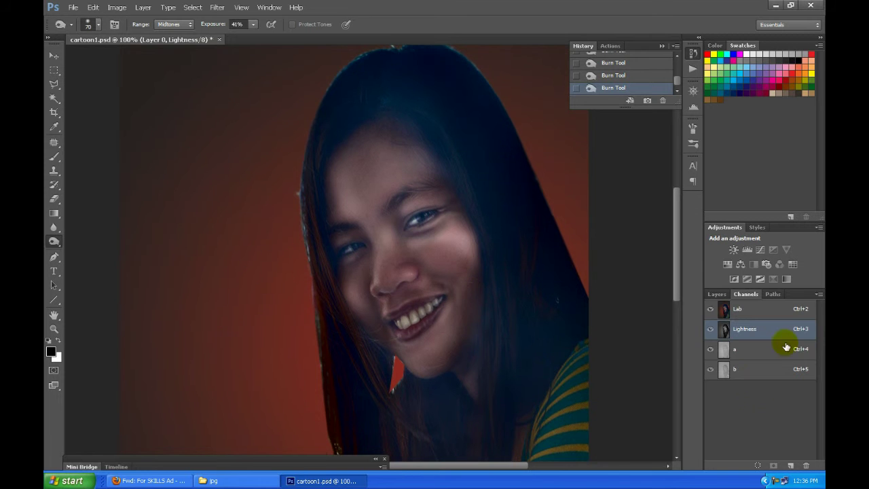
left_click(781, 309)
- Blur the hair edges on the left and near the shoulder
left_click(717, 294)
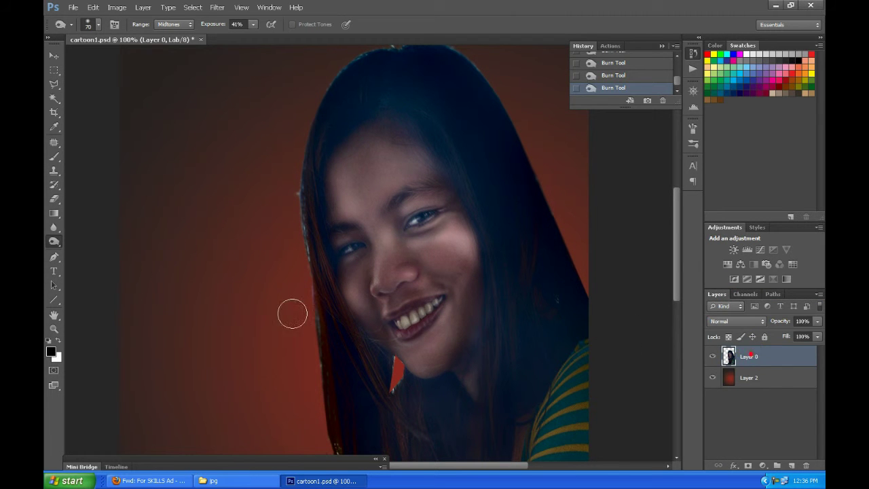
left_click(56, 226)
mouse_move(302, 204)
left_mouse_down()
mouse_move(291, 183)
mouse_move(317, 348)
left_mouse_up()
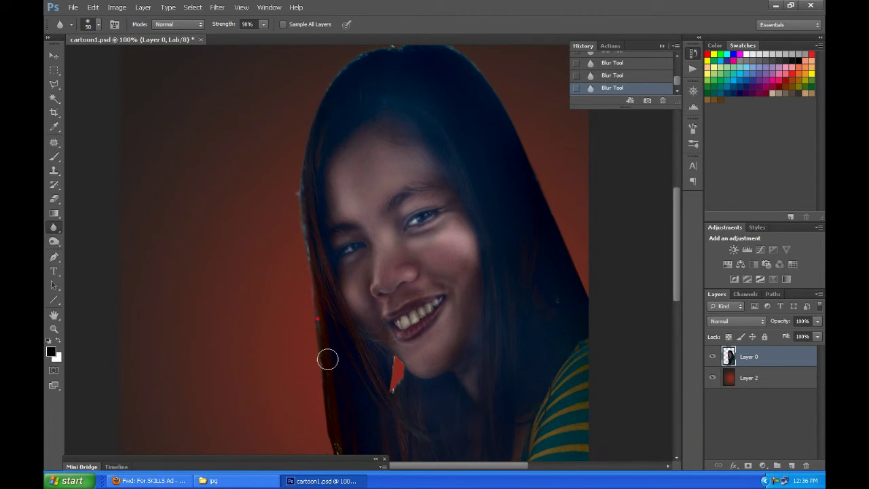
scroll(326, 360, "down", 2)
scroll(352, 305, "down", 1)
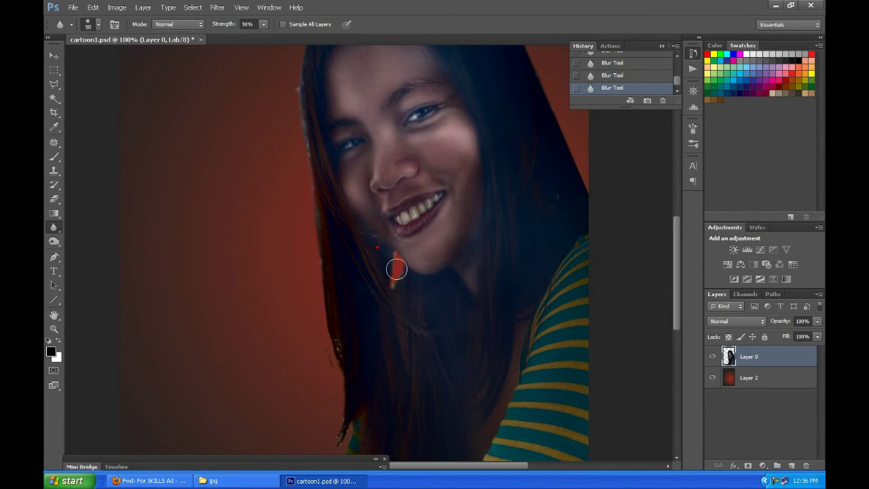
left_click_drag(425, 344, 429, 327)
- Enlarge the blur brush to size 90
scroll(335, 353, "down", 1)
scroll(336, 351, "down", 1)
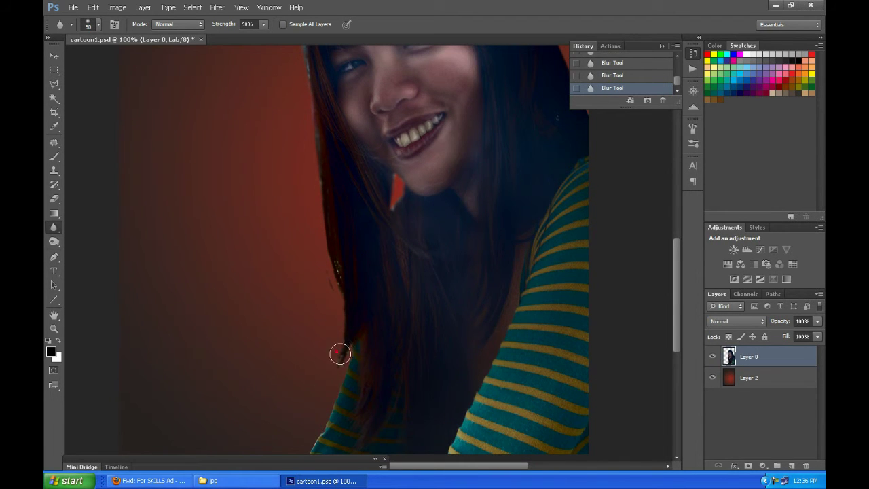
scroll(353, 305, "down", 1)
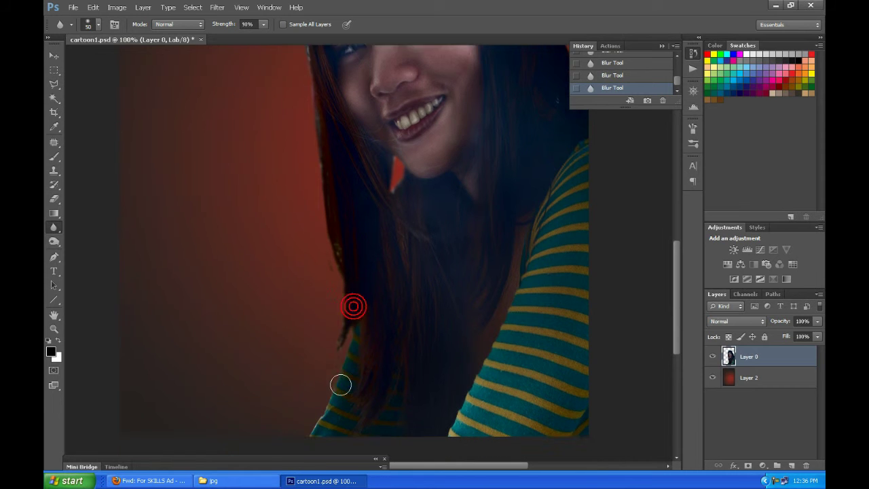
scroll(349, 302, "down", 1)
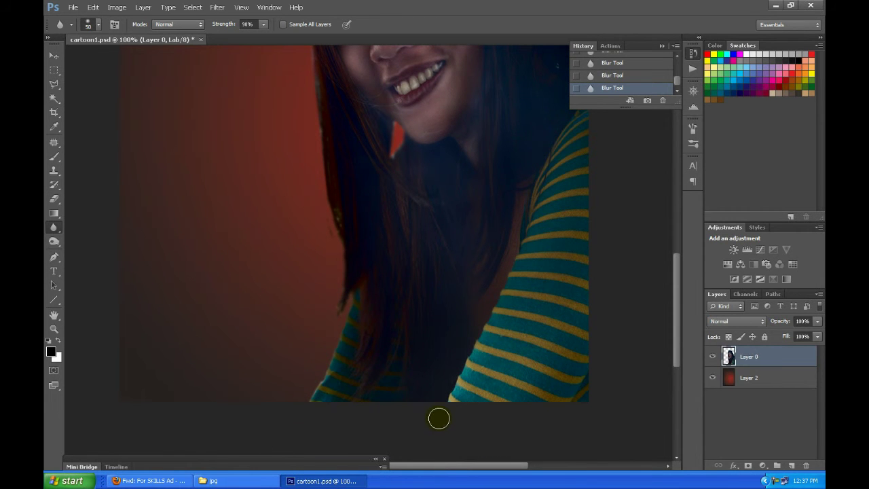
scroll(620, 309, "up", 1)
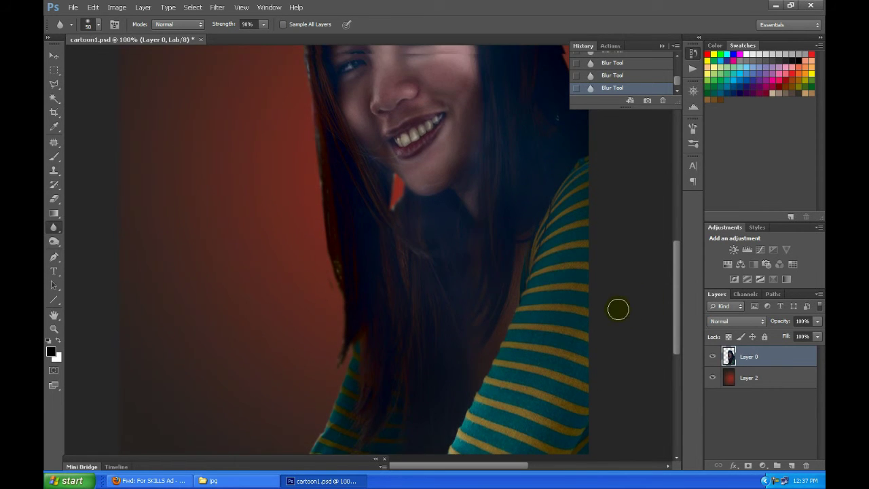
scroll(604, 244, "up", 1)
scroll(596, 217, "up", 1)
scroll(574, 224, "up", 1)
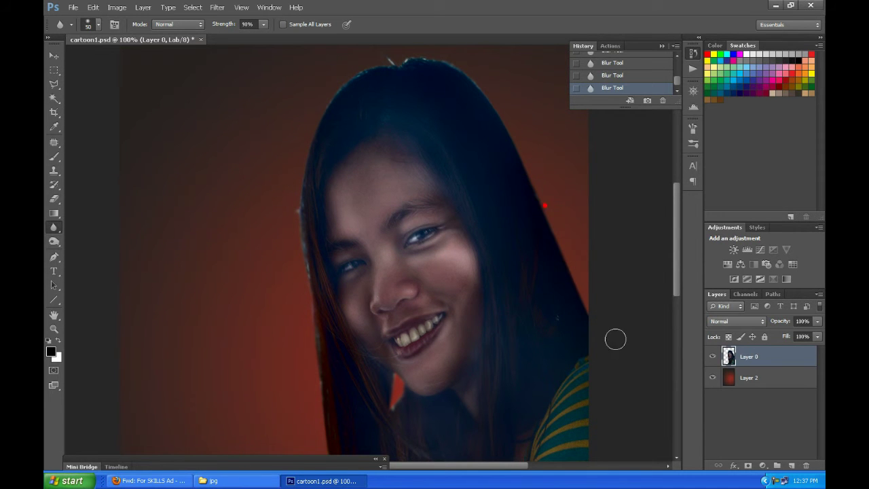
scroll(571, 264, "up", 1)
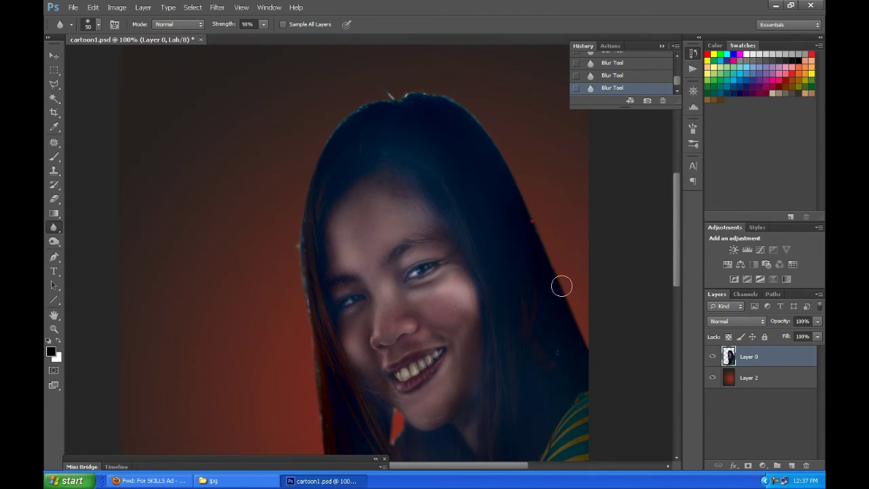
key("bracketright")
key("bracketright")
key("bracketright")
- Erase at 25% opacity along the left, top and right hair edges
left_click(53, 201)
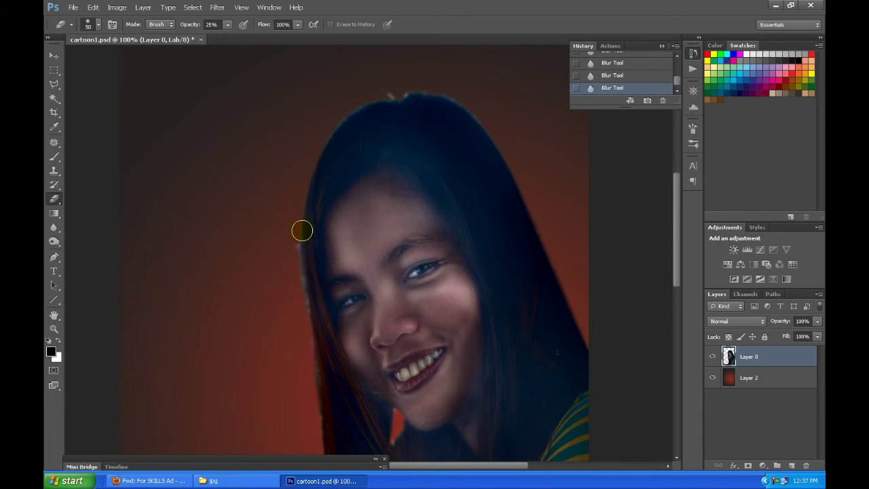
mouse_move(292, 251)
left_mouse_down()
mouse_move(296, 237)
mouse_move(297, 300)
left_mouse_up()
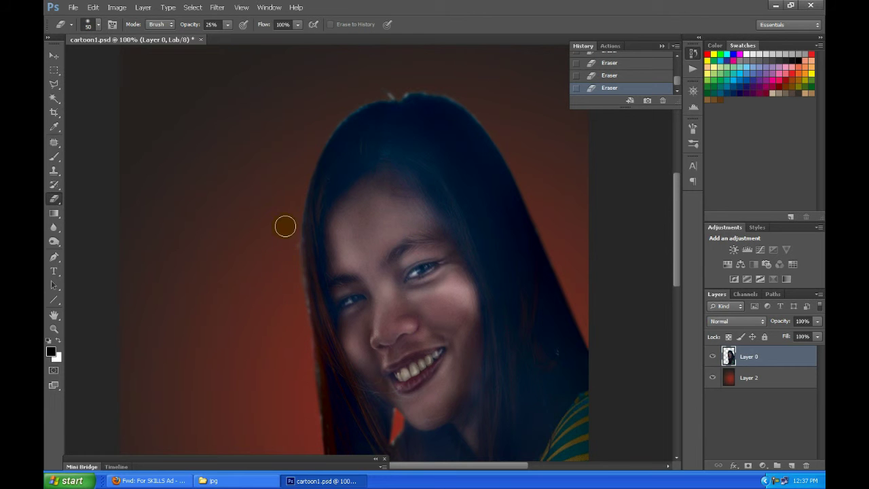
scroll(291, 232, "down", 1)
scroll(300, 211, "down", 2)
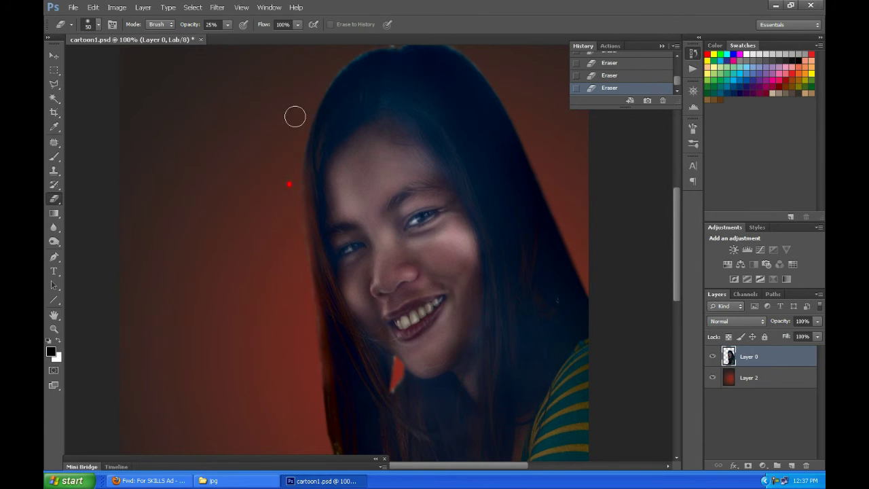
scroll(293, 181, "up", 2)
left_click(393, 73)
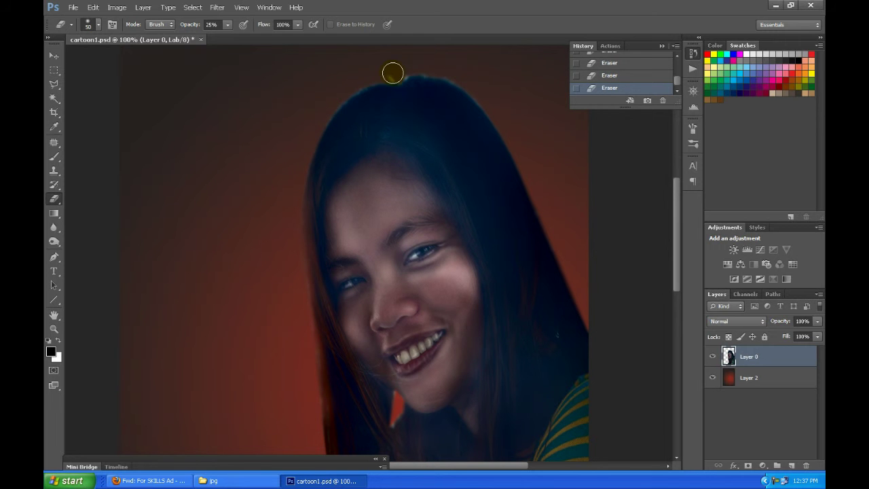
left_click(381, 73)
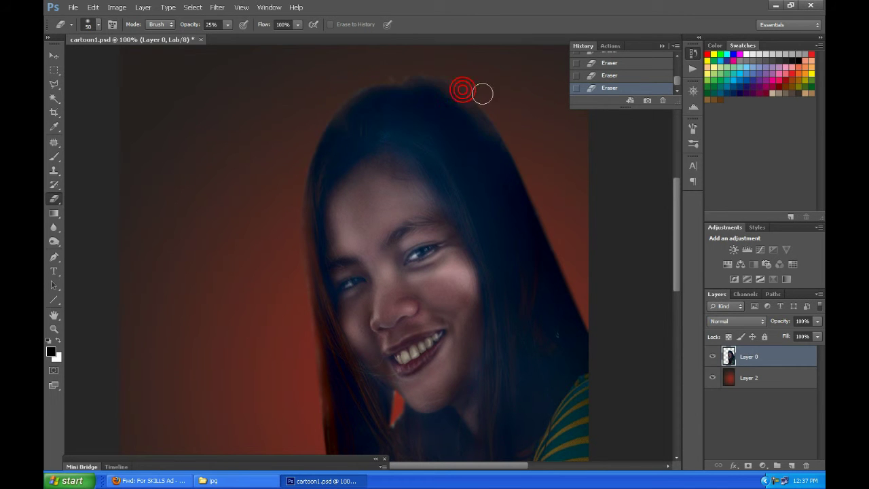
left_click(518, 158)
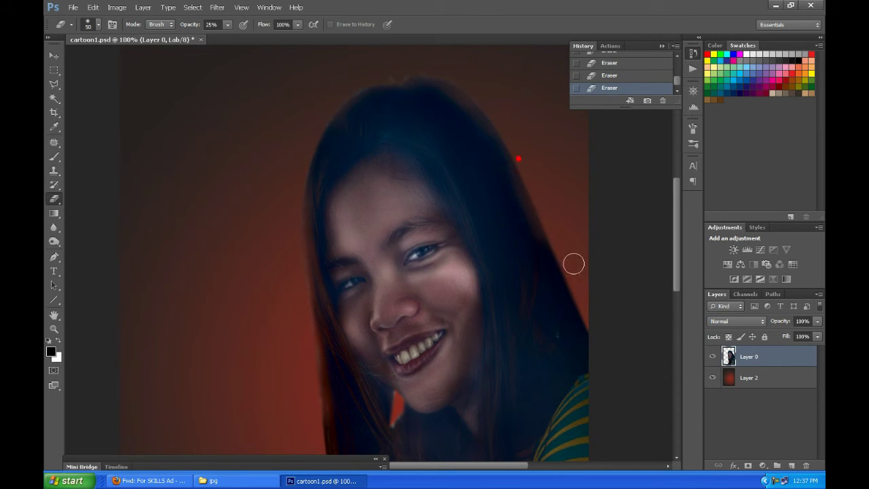
left_click(540, 225)
- Fade the hair near and below the chin, undo a bad right-edge dab, and re-erase the top
scroll(458, 284, "down", 3)
scroll(458, 284, "down", 2)
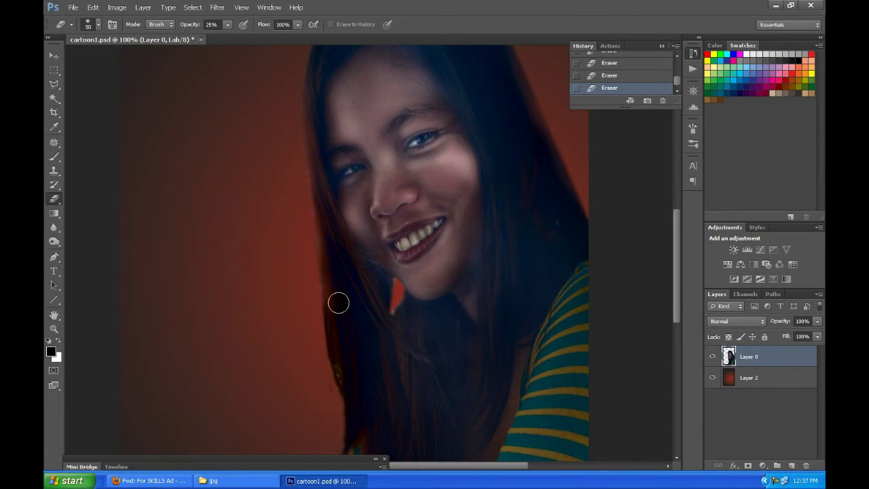
left_click(337, 389)
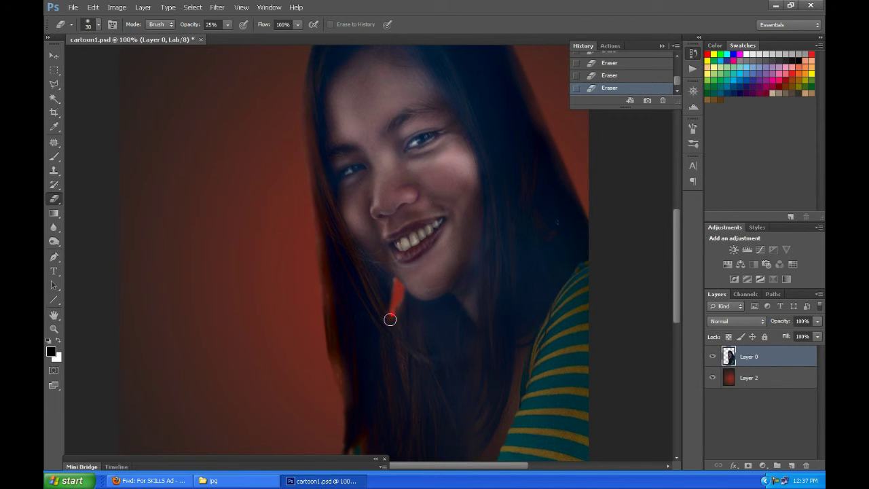
scroll(379, 353, "down", 4)
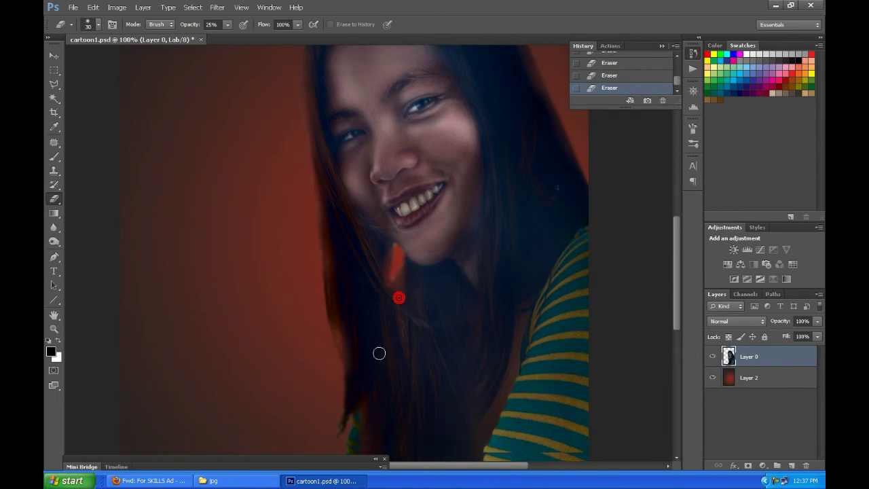
left_click(330, 315)
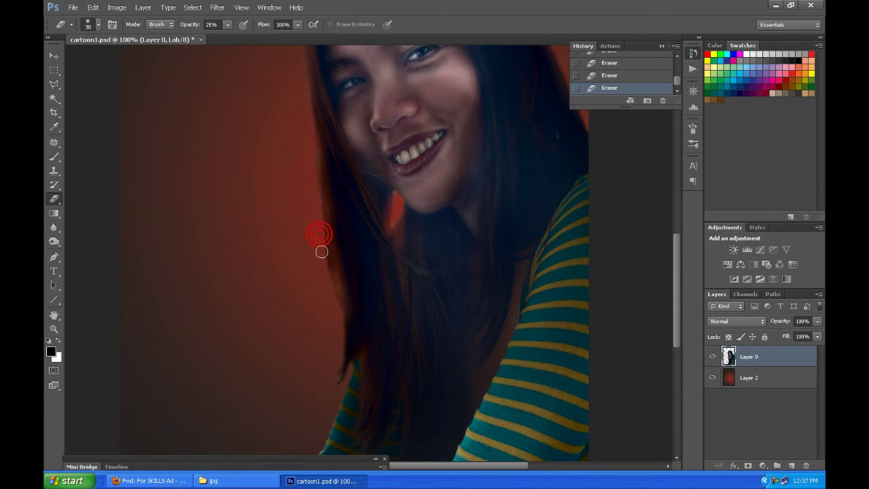
scroll(338, 332, "down", 3)
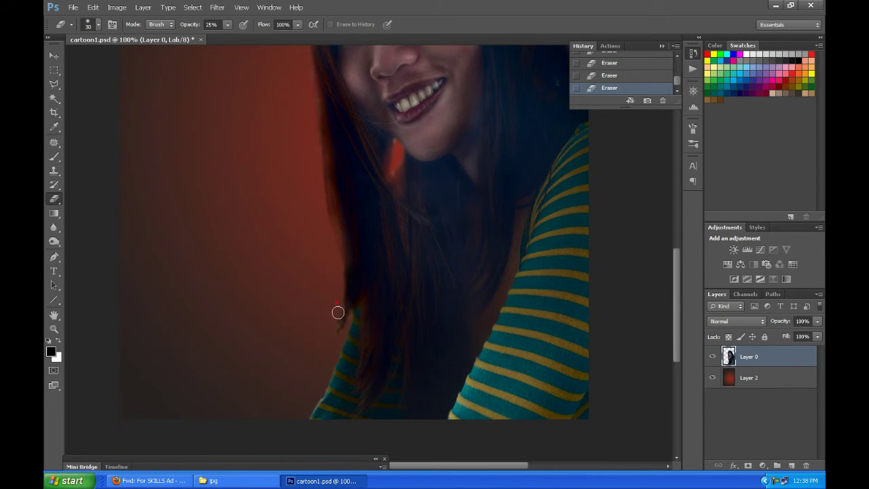
scroll(343, 275, "up", 2)
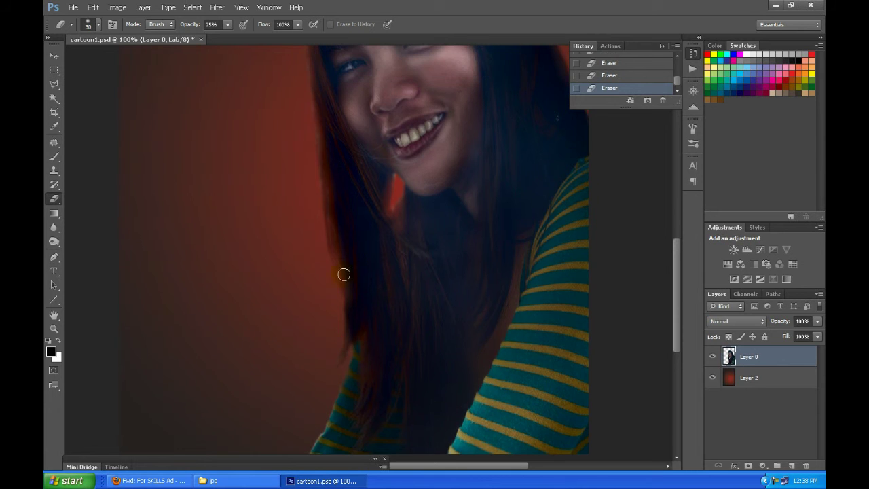
scroll(353, 319, "up", 5)
scroll(536, 224, "up", 1)
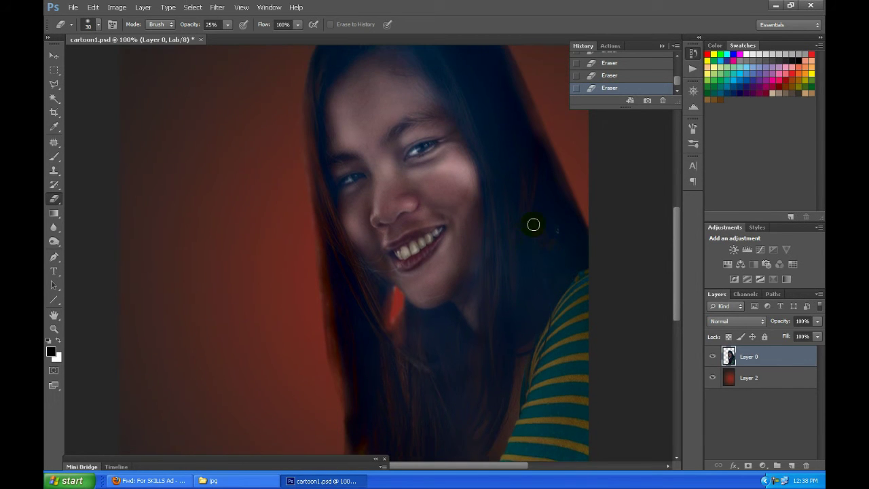
left_click(569, 278)
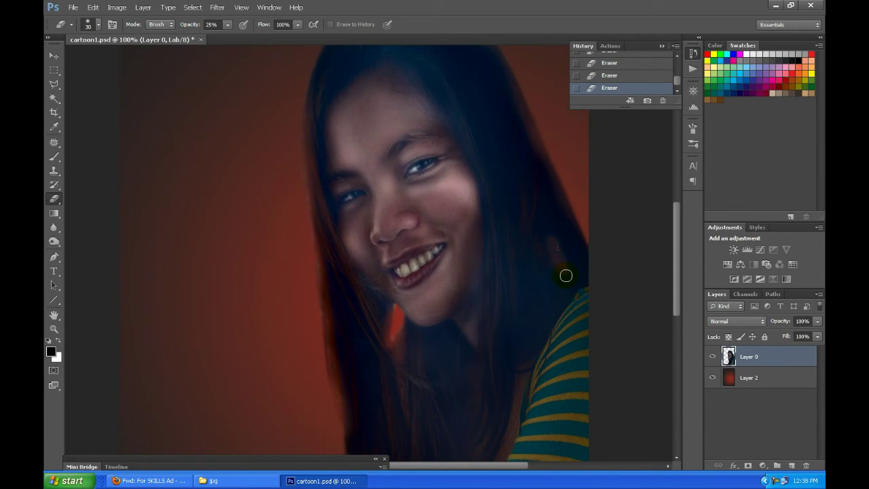
key("ctrl+z")
scroll(546, 266, "up", 3)
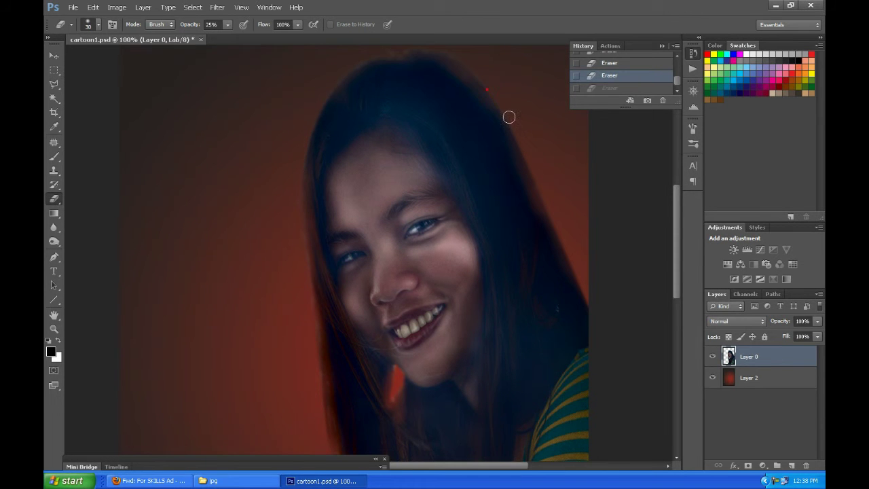
left_click(487, 89)
scroll(475, 88, "up", 1)
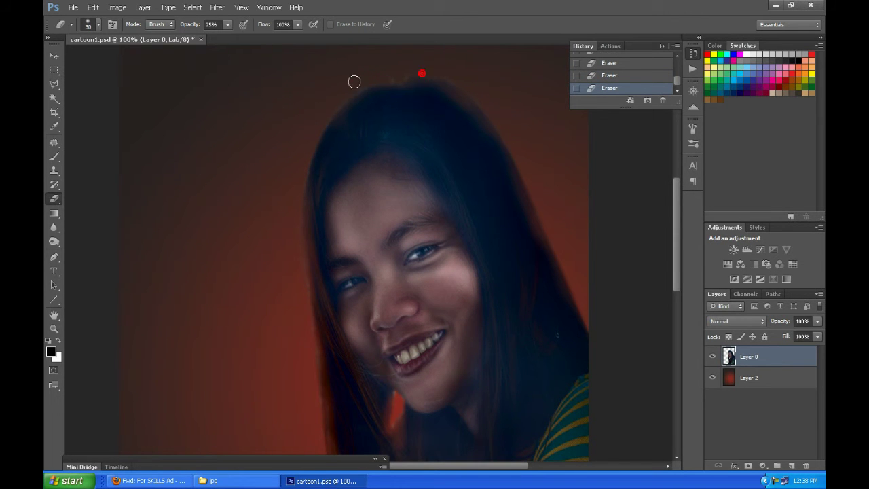
- Blur the left and lower-left hair edges into the background
left_click(53, 226)
left_click(305, 164)
mouse_move(277, 288)
left_mouse_down()
mouse_move(310, 266)
mouse_move(320, 386)
left_mouse_up()
scroll(321, 382, "down", 2)
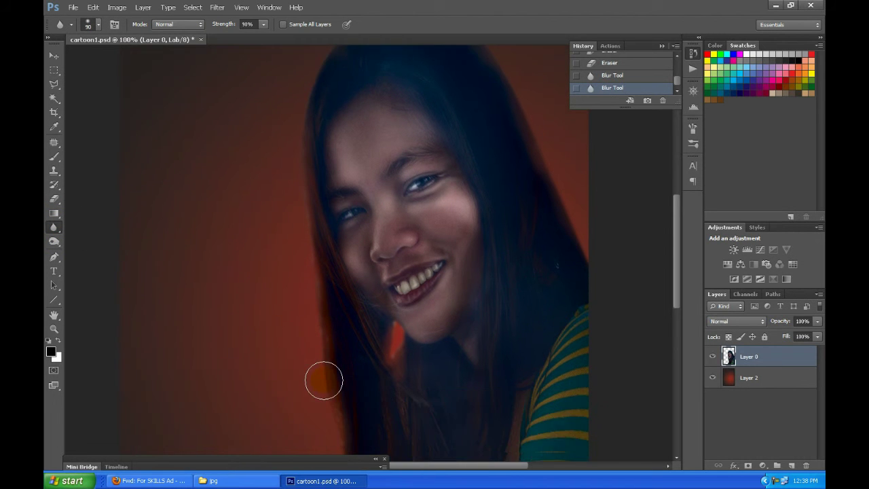
scroll(332, 386, "down", 2)
scroll(343, 384, "down", 1)
left_click(341, 370)
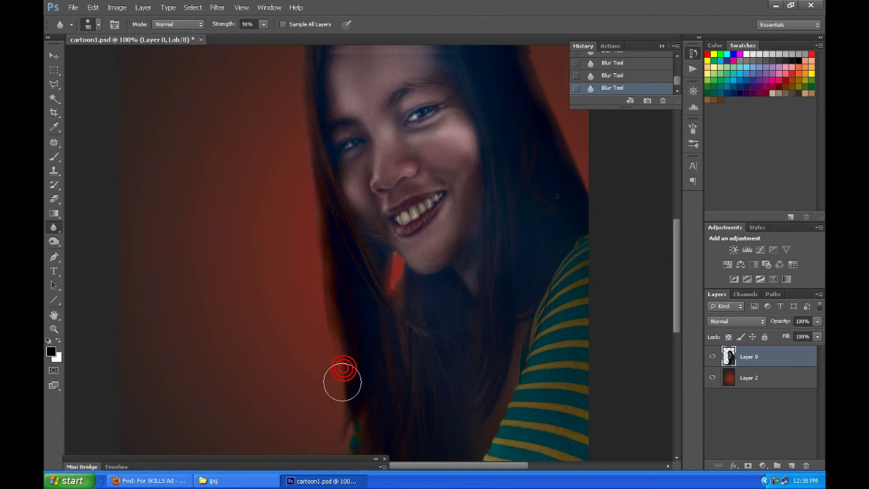
scroll(435, 319, "up", 4)
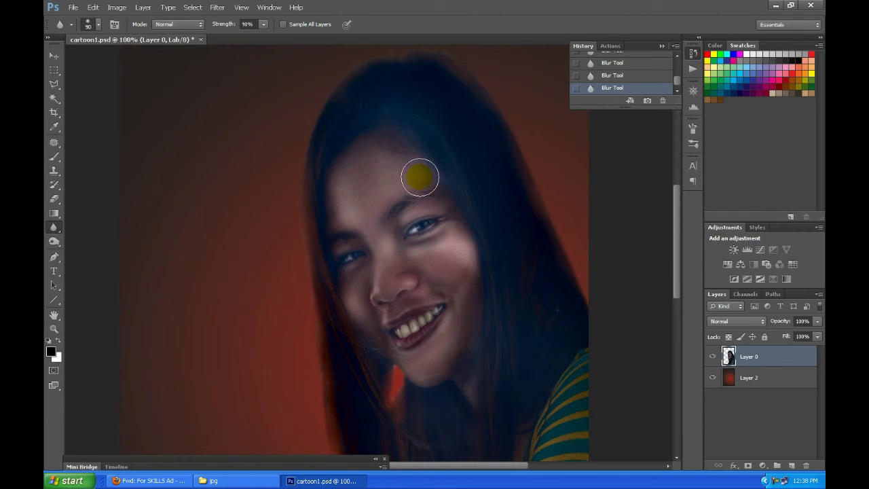
scroll(420, 178, "up", 1)
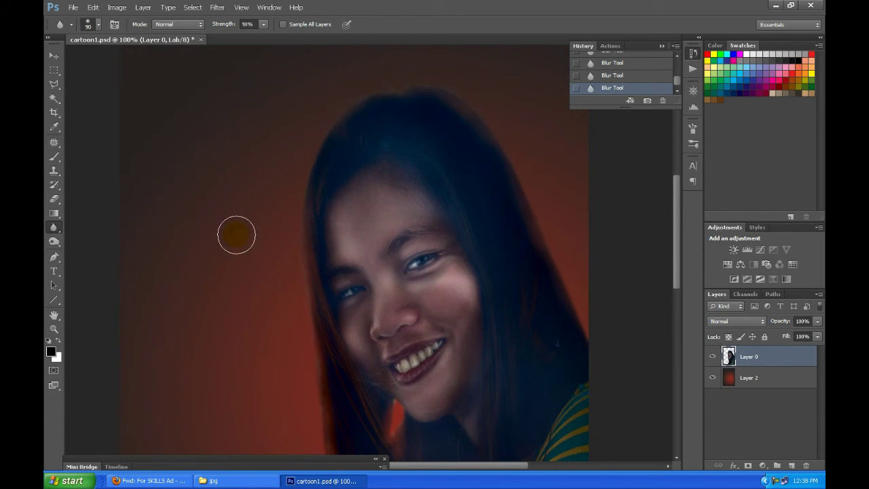
- Switch to the Burn tool and target only the Lightness channel
left_click(54, 243)
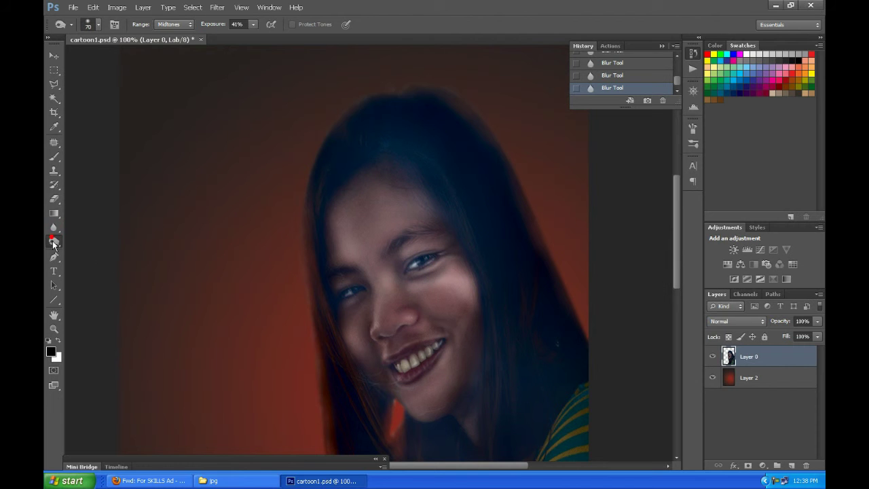
left_click(746, 294)
left_click(753, 331)
left_click(710, 310)
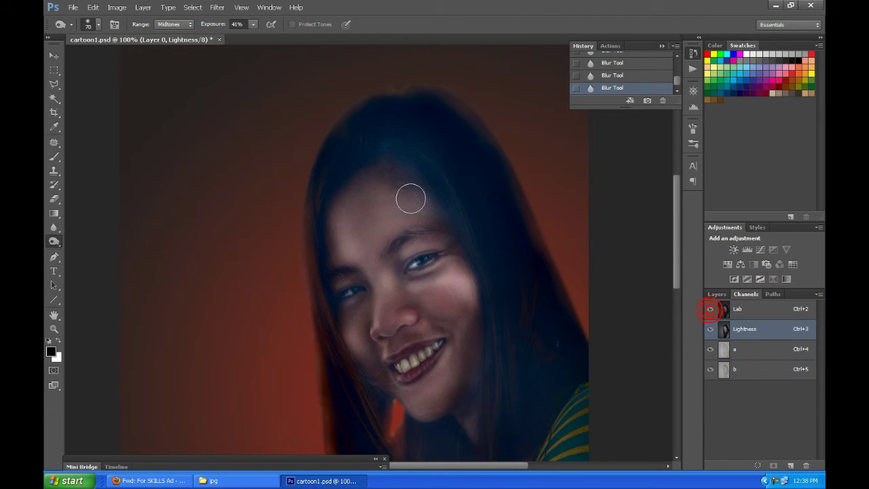
- Burn the top, right side and left edge of the hair with 70 px, 41% strokes
left_click_drag(448, 108, 489, 146)
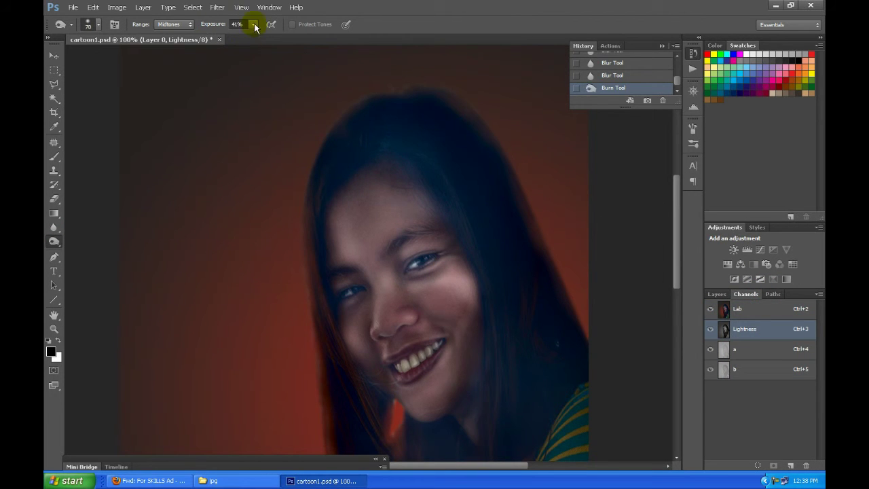
left_click(494, 167)
left_click(567, 300)
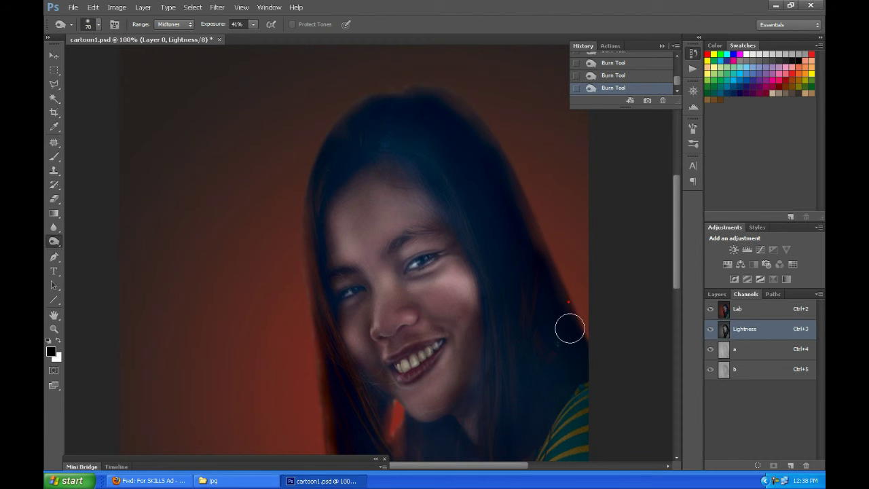
left_click(512, 234)
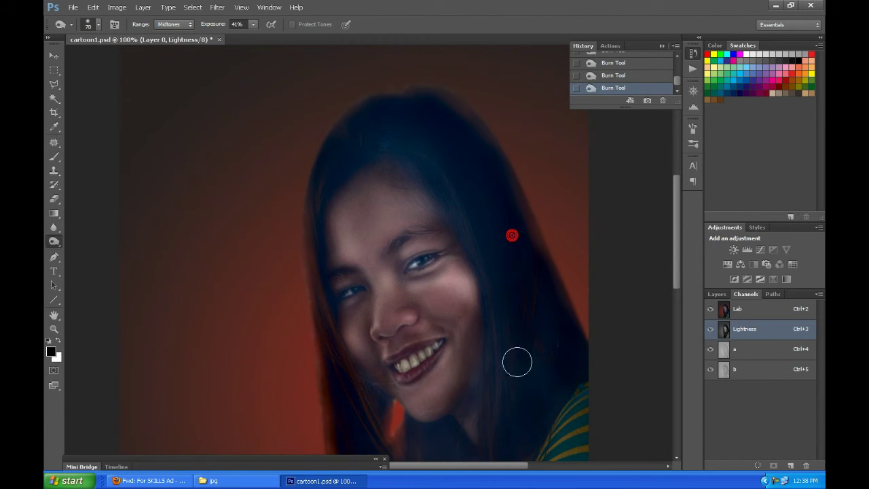
left_click(491, 419)
left_click(426, 158)
left_click(383, 92)
left_click(372, 74)
left_click(305, 167)
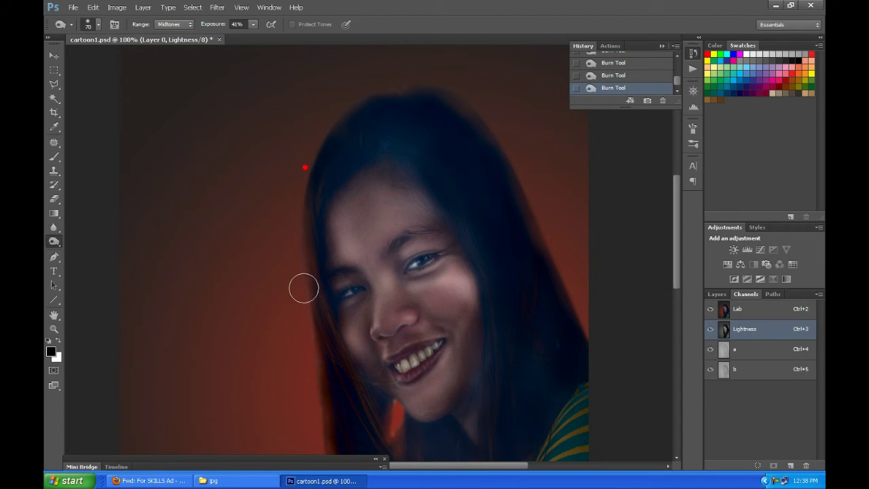
- Darken the hair below the chin and beside the cheek
scroll(309, 333, "down", 3)
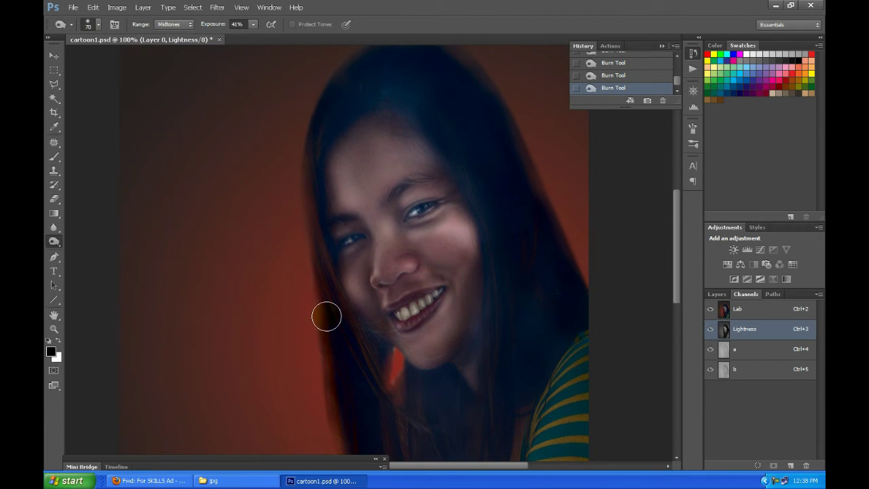
scroll(339, 306, "down", 3)
scroll(346, 367, "down", 2)
left_click(341, 408)
left_click(481, 212)
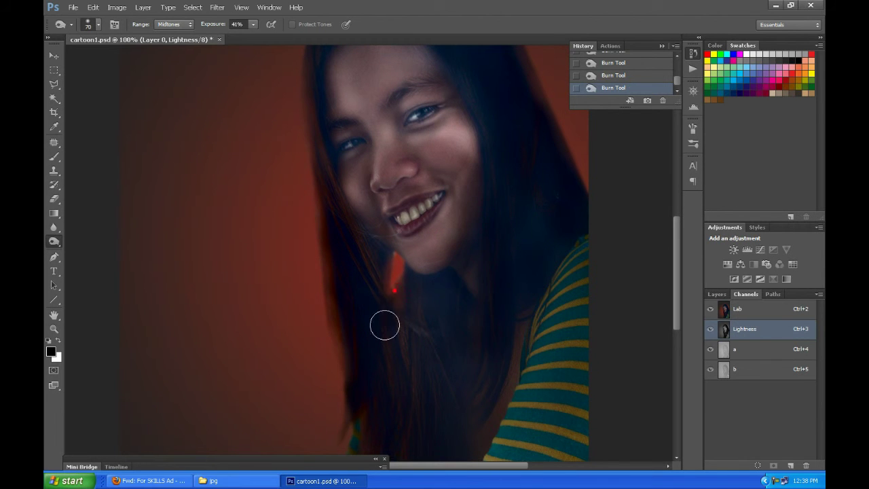
scroll(400, 291, "up", 2)
scroll(401, 288, "up", 2)
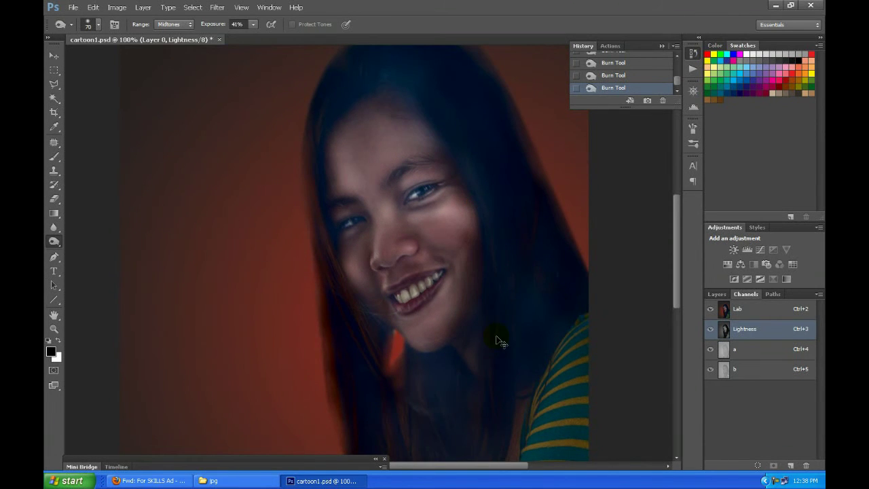
key("ctrl+minus")
key("ctrl+minus")
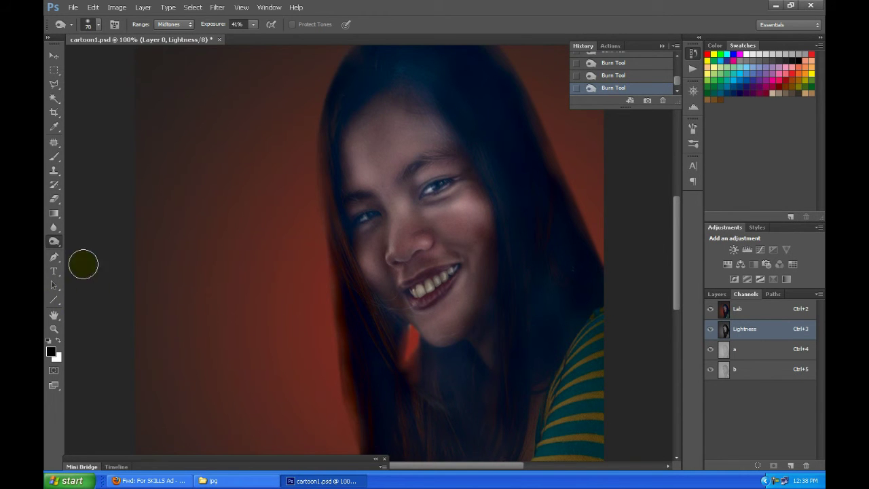
- Switch to the Dodge tool at 19% exposure and zoom in on the mouth and chin
right_click(54, 241)
left_click(72, 241)
left_click(252, 24)
left_click_drag(276, 49, 260, 48)
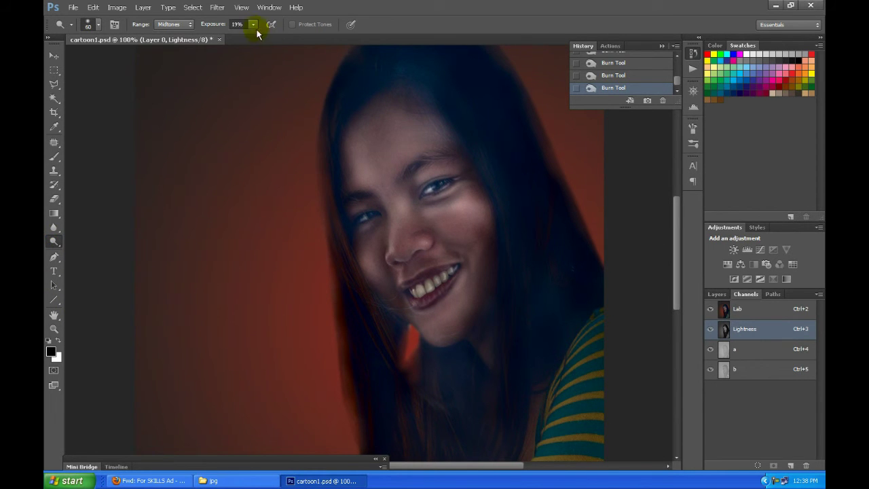
key("ctrl+plus")
key("ctrl+plus")
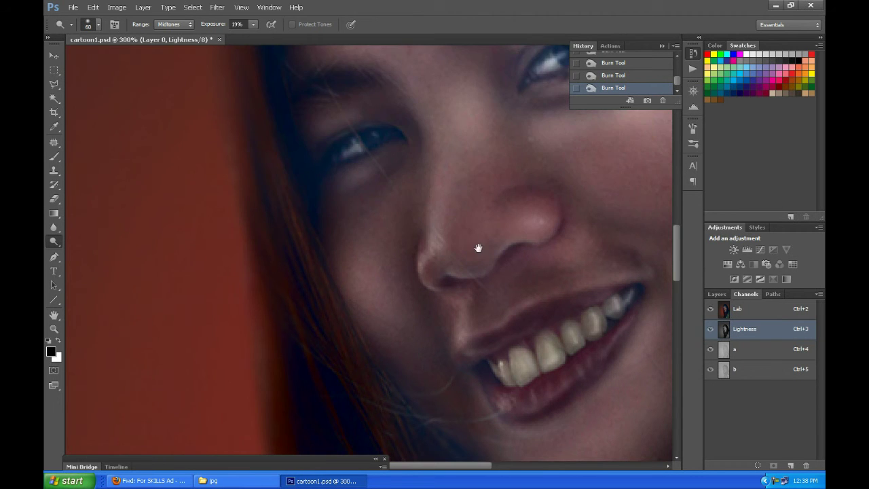
left_click_drag(477, 246, 341, 102)
- Lighten a lip spot and the chin line with a 9–10 px dodge brush
left_click(372, 189)
key("bracketleft")
key("bracketleft")
key("bracketleft")
key("bracketleft")
key("bracketleft")
key("bracketleft")
key("bracketright")
key("bracketright")
key("bracketright")
mouse_move(364, 291)
left_mouse_down()
mouse_move(351, 260)
mouse_move(386, 311)
mouse_move(440, 315)
left_mouse_up()
key("bracketleft")
key("bracketleft")
key("bracketleft")
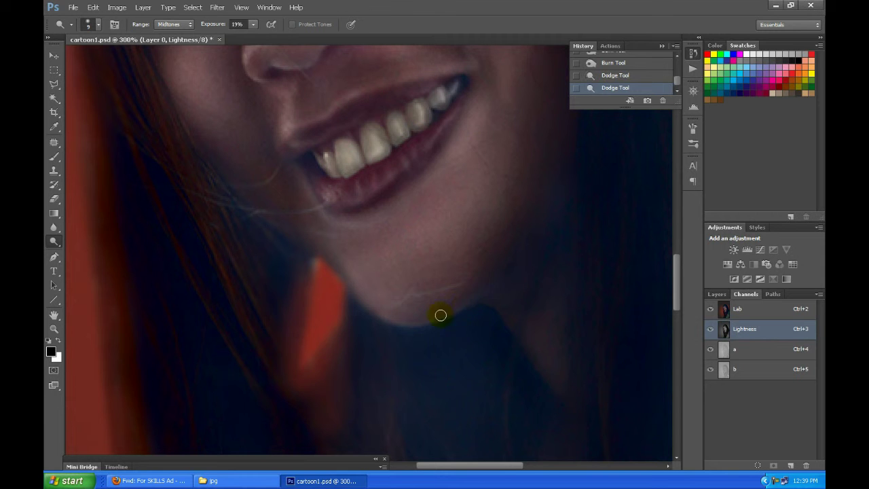
left_click_drag(485, 292, 373, 304)
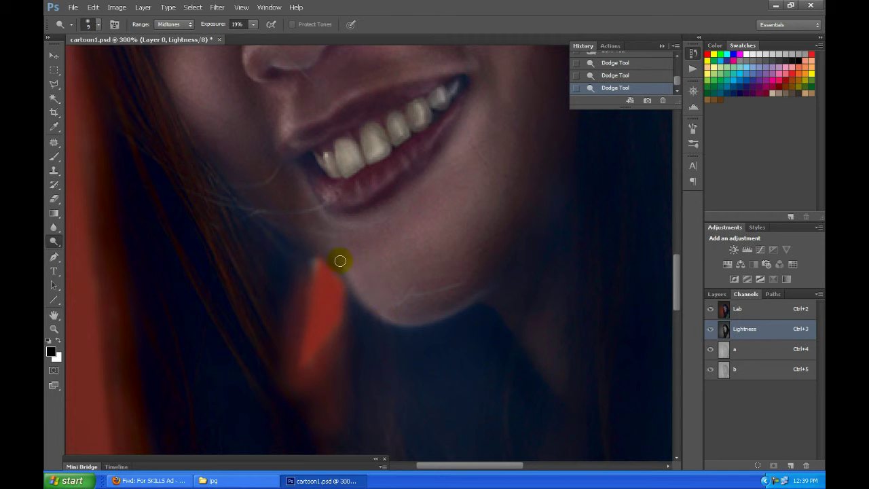
left_click(405, 299)
- Lighten a short stretch of chin edge finely, then brighten the chin edge at 20 px
scroll(346, 289, "up", 2)
key("bracketleft")
key("bracketleft")
key("bracketleft")
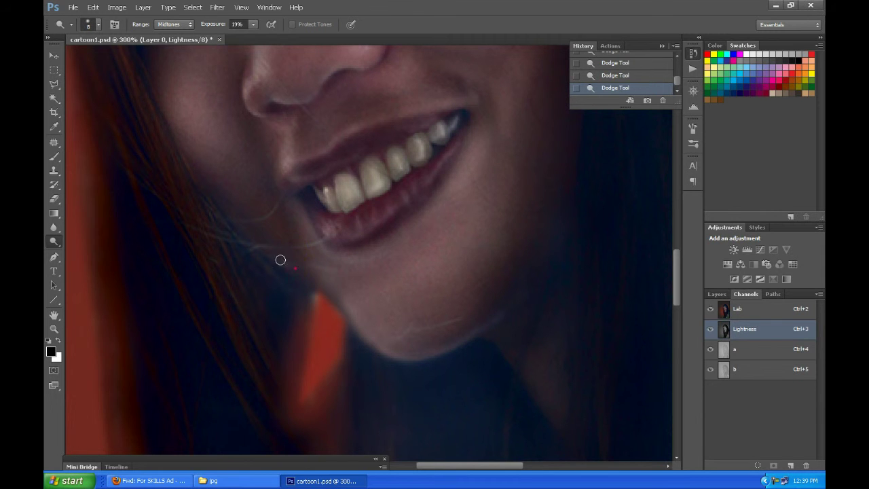
left_click_drag(286, 274, 296, 273)
key("bracketright")
left_click(259, 256)
scroll(258, 256, "down", 4)
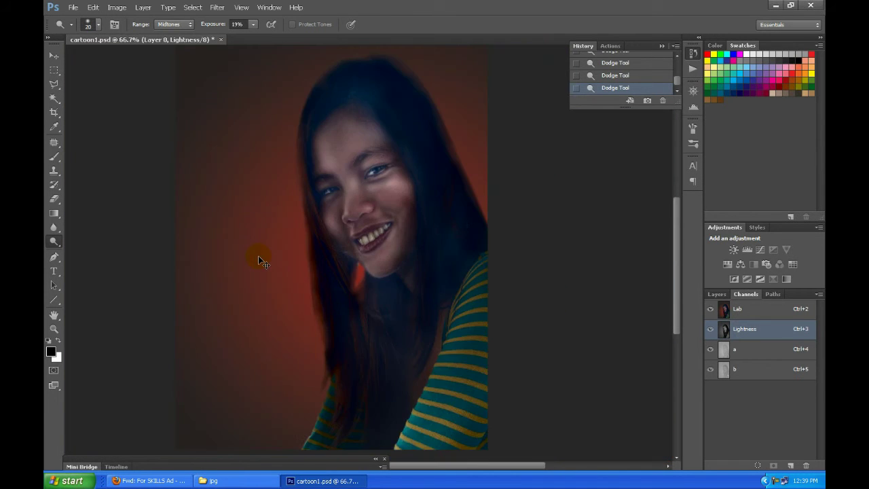
scroll(258, 255, "up", 4)
left_click_drag(419, 351, 397, 350)
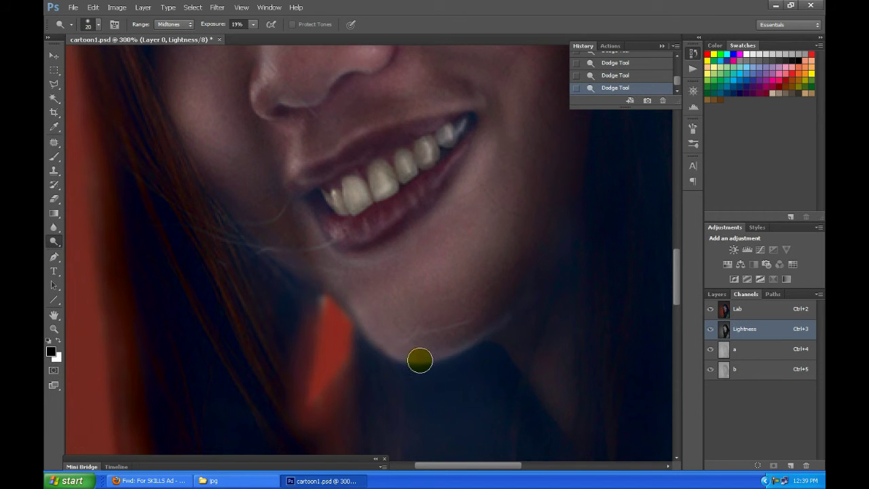
scroll(416, 360, "down", 3)
scroll(416, 360, "up", 2)
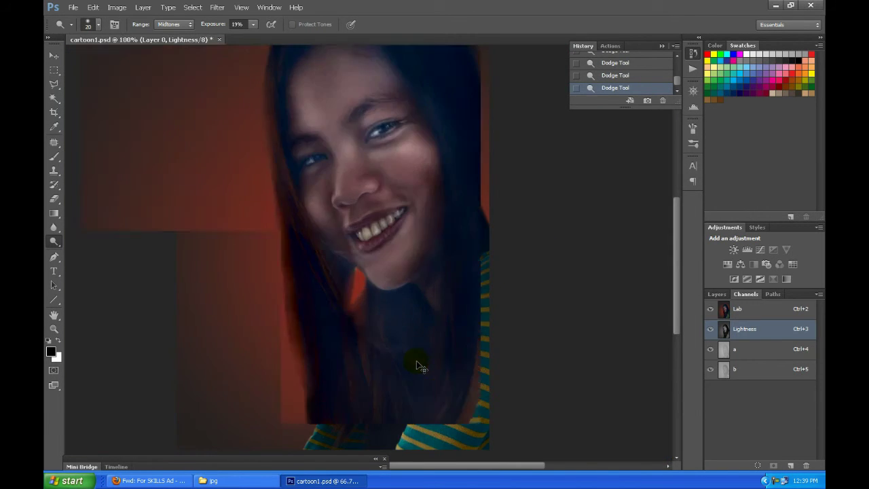
- Switch to the Burn tool and deepen the shadow under and left of the chin
right_click(57, 244)
left_click(139, 246)
left_click_drag(379, 307, 395, 313)
left_click_drag(452, 282, 380, 342)
left_click_drag(488, 278, 394, 326)
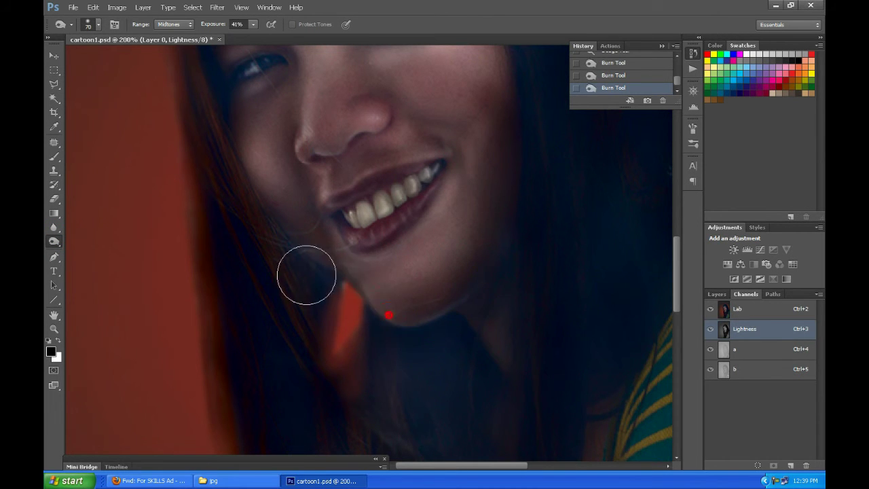
left_click_drag(310, 305, 376, 344)
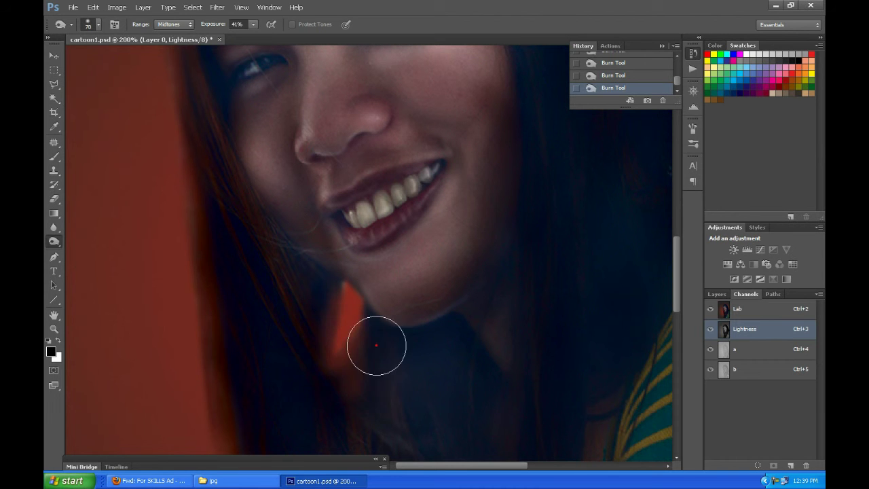
left_click_drag(434, 340, 414, 365)
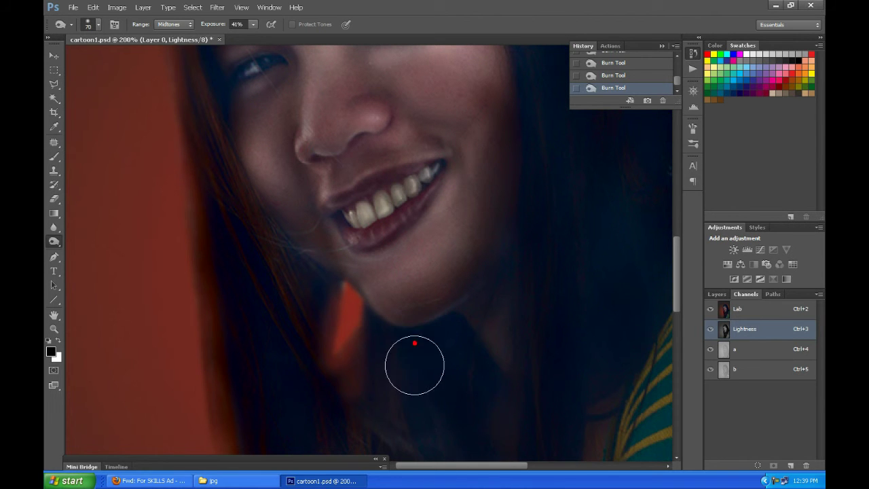
key("ctrl+minus")
key("ctrl+minus")
key("ctrl+minus")
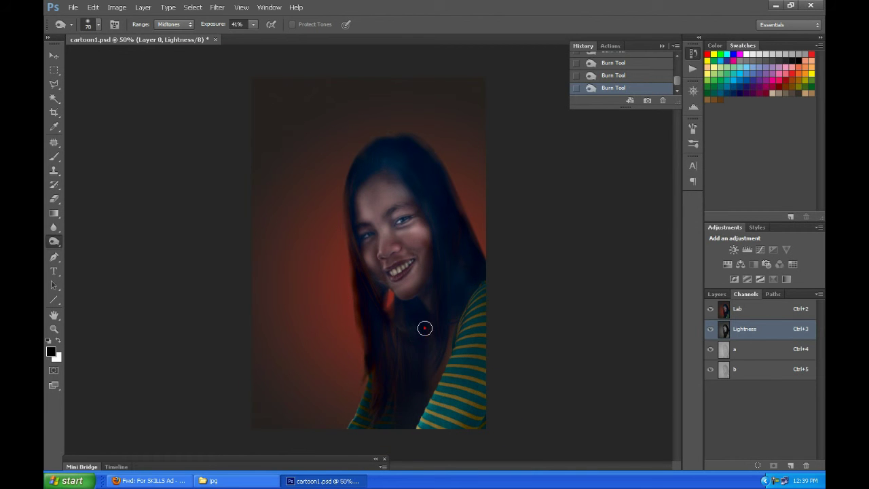
- Darken the lower hair and the hair at the crown and hairline
left_click(403, 319)
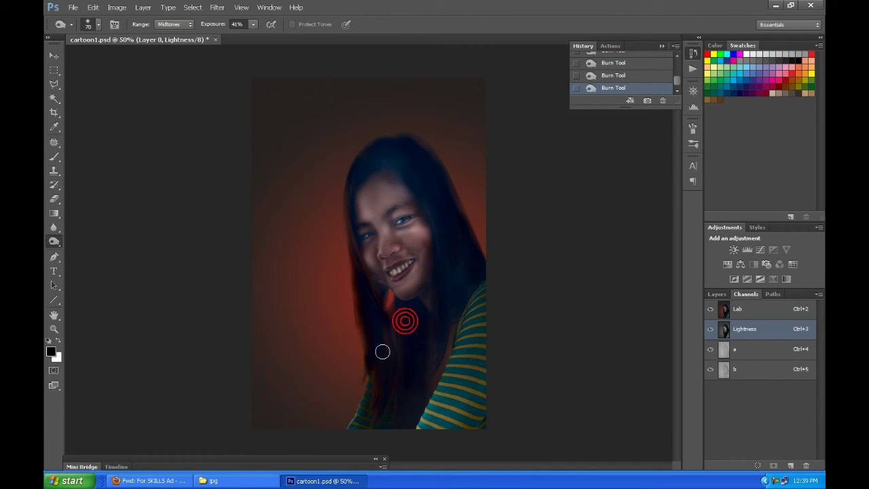
left_click(388, 370)
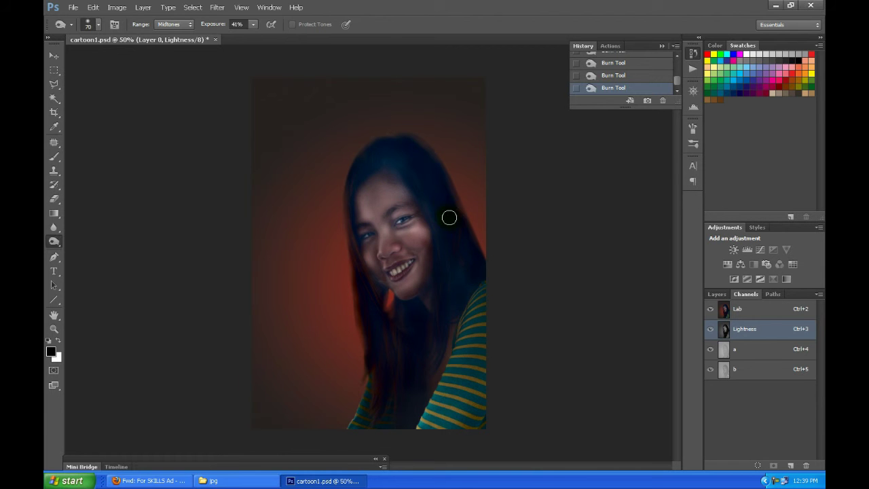
left_click(398, 168)
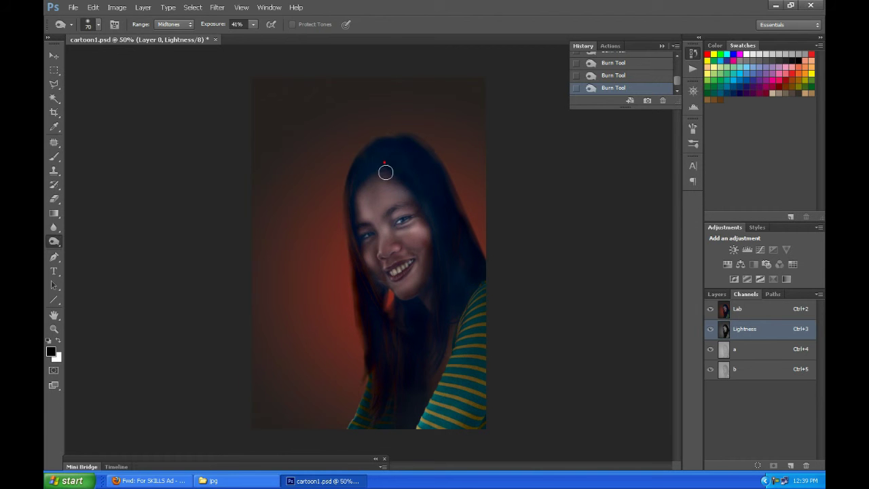
left_click_drag(374, 148, 363, 163)
left_click(394, 169)
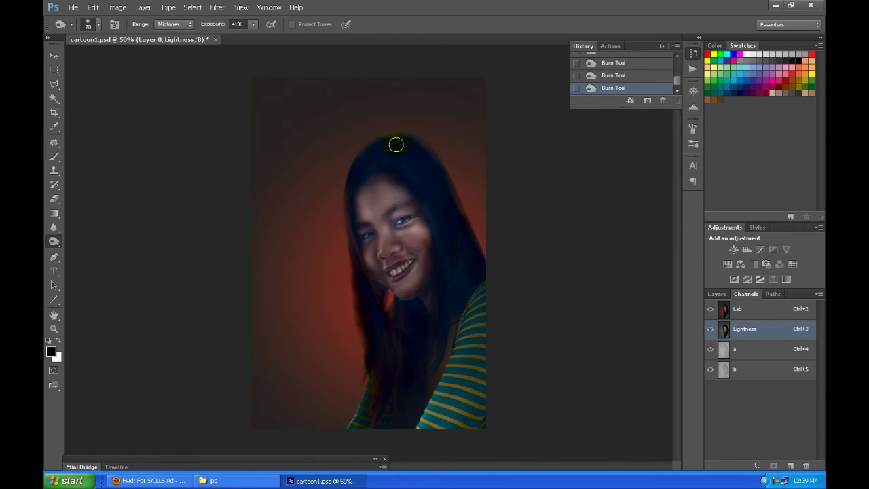
key("ctrl+plus")
key("ctrl+plus")
key("ctrl+plus")
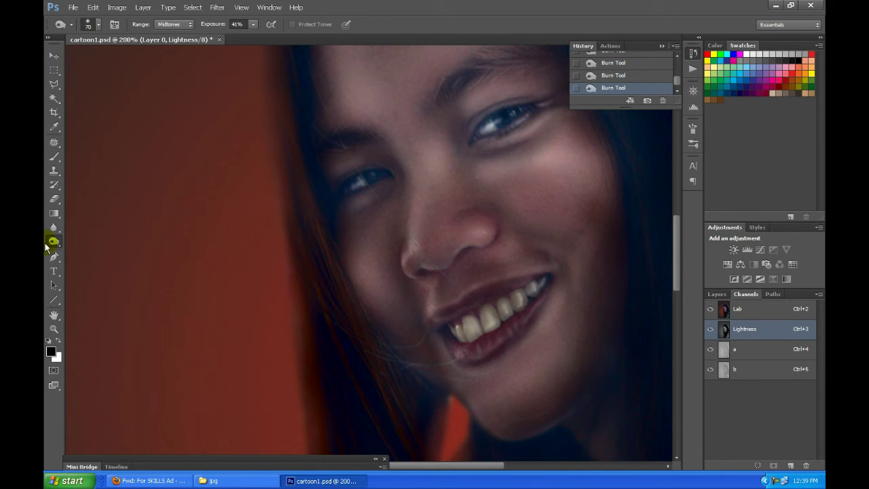
- Lower the Burn exposure to 18% and shrink the brush to 40 px
left_click_drag(427, 155, 352, 223)
left_click(251, 24)
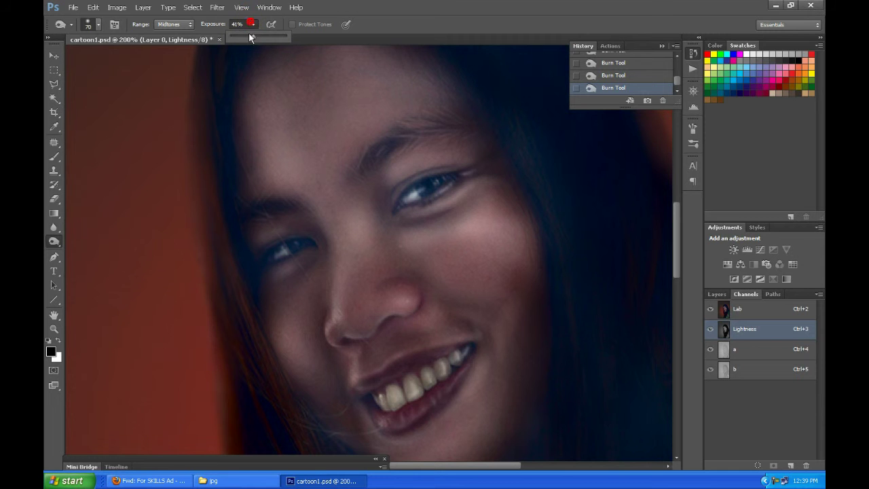
left_click(417, 146)
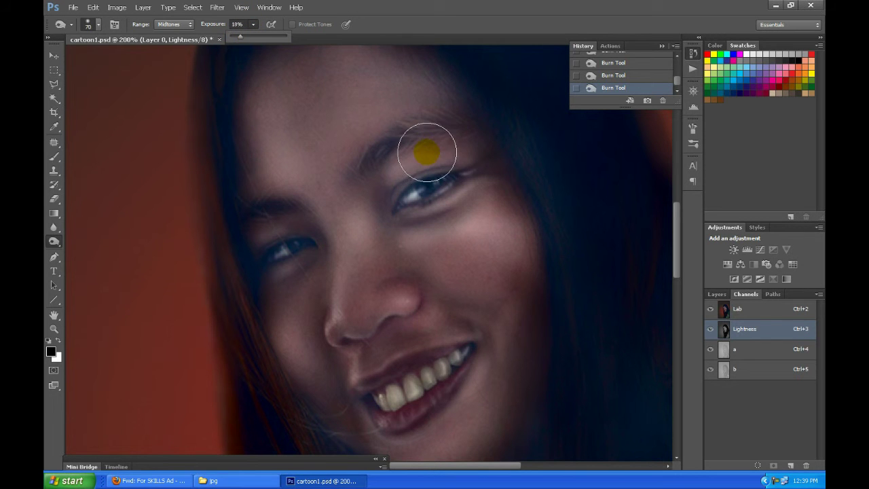
key("bracketleft")
key("bracketleft")
key("bracketleft")
left_click(473, 148)
- Burn around both eyebrows, the hair edge beside the face and the eyelid
left_click(405, 141)
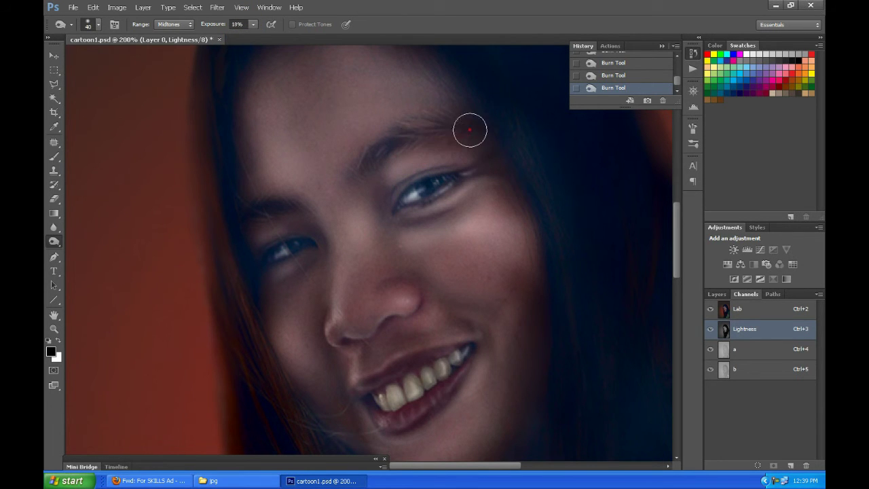
left_click(362, 157)
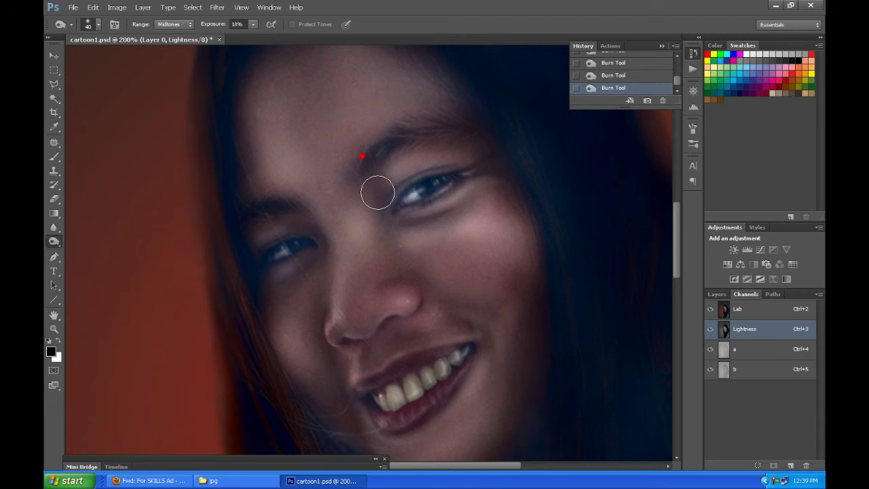
left_click(419, 166)
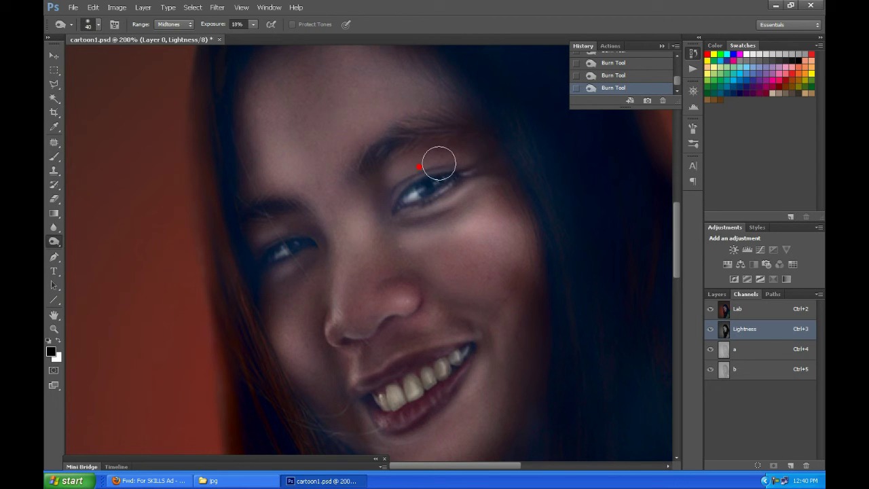
left_click(266, 212)
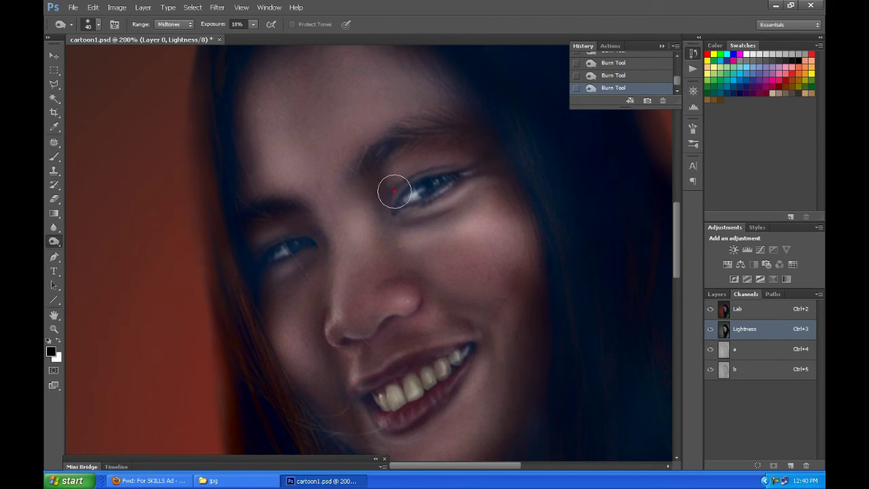
left_click(304, 233)
key("ctrl+minus")
key("ctrl+minus")
key("ctrl+minus")
key("ctrl+plus")
key("ctrl+plus")
key("ctrl+plus")
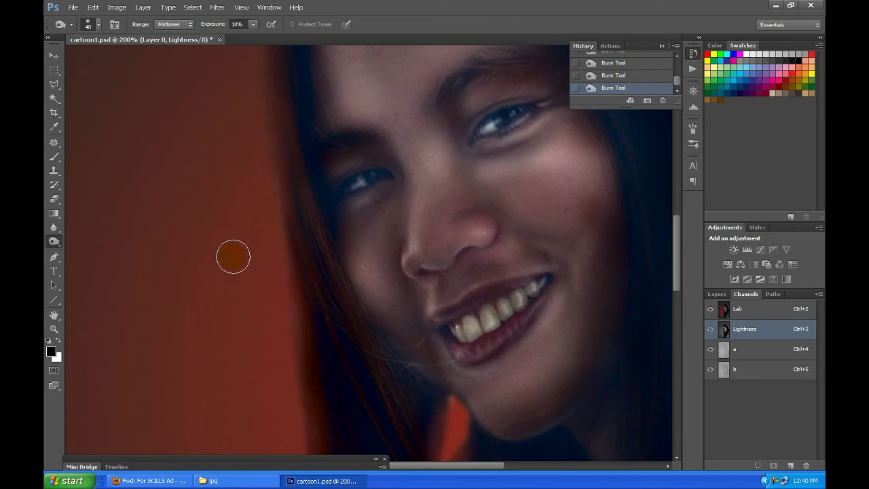
- With a 20 px brush, deepen the eye shadows and the outer corner of the right eye
key("bracketleft")
key("bracketleft")
left_click(370, 175)
left_click(344, 180)
left_click(485, 127)
left_click(544, 103)
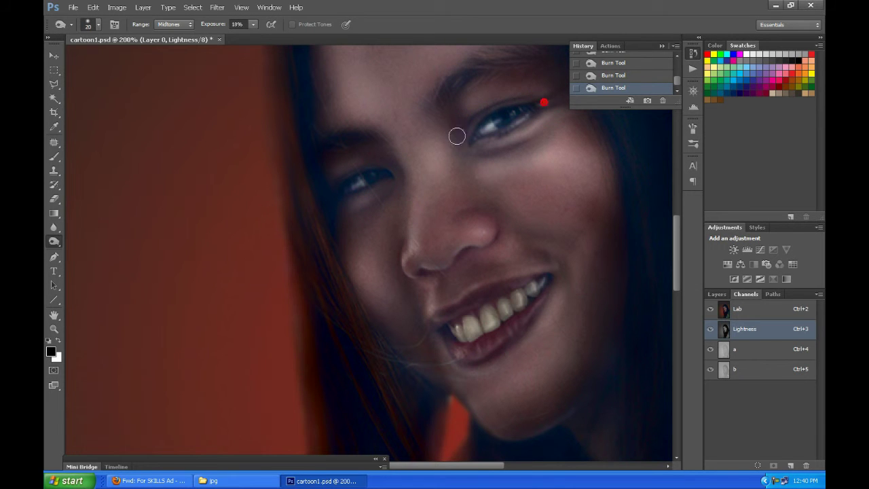
left_click(338, 198)
key("ctrl+minus")
key("ctrl+minus")
key("ctrl+plus")
key("ctrl+plus")
left_click_drag(499, 122, 318, 216)
- Enlarge the brush to 35 px and darken the eye area and hair edge
scroll(500, 186, "up", 2)
scroll(501, 186, "right", 2)
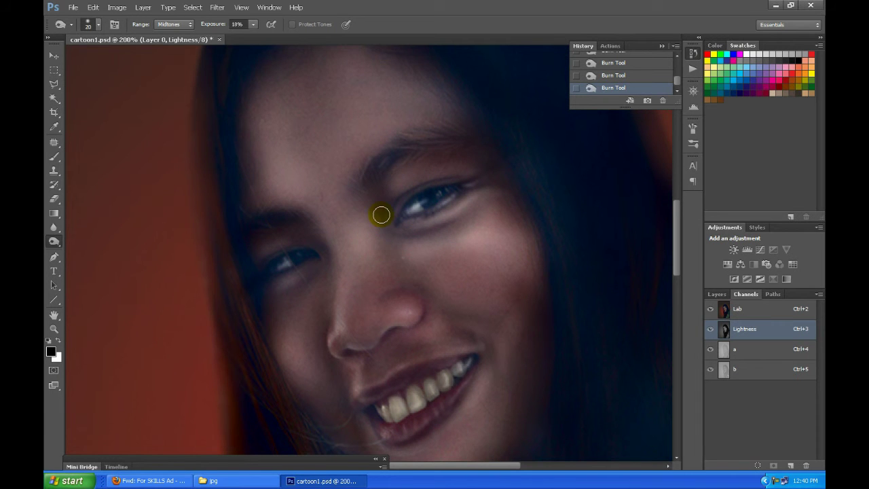
key("bracketright")
key("bracketright")
key("bracketright")
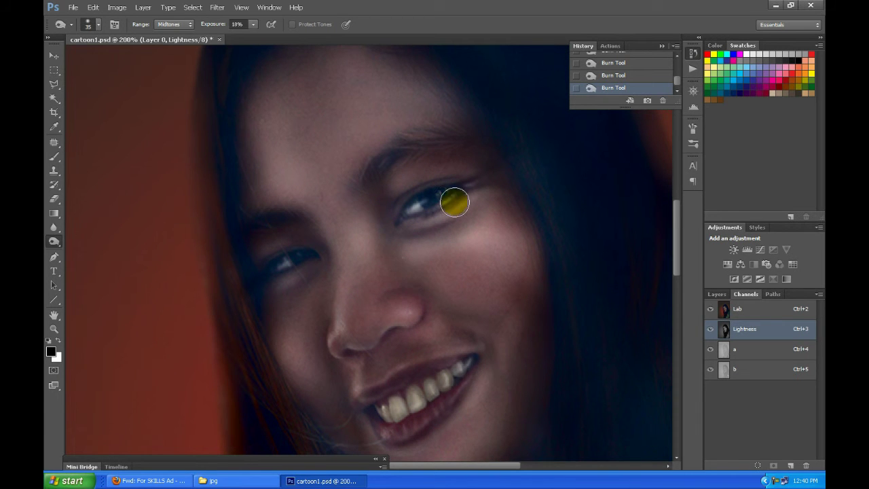
key("ctrl+minus")
key("ctrl+minus")
key("ctrl+plus")
key("ctrl+plus")
left_click(383, 221)
left_click(200, 114)
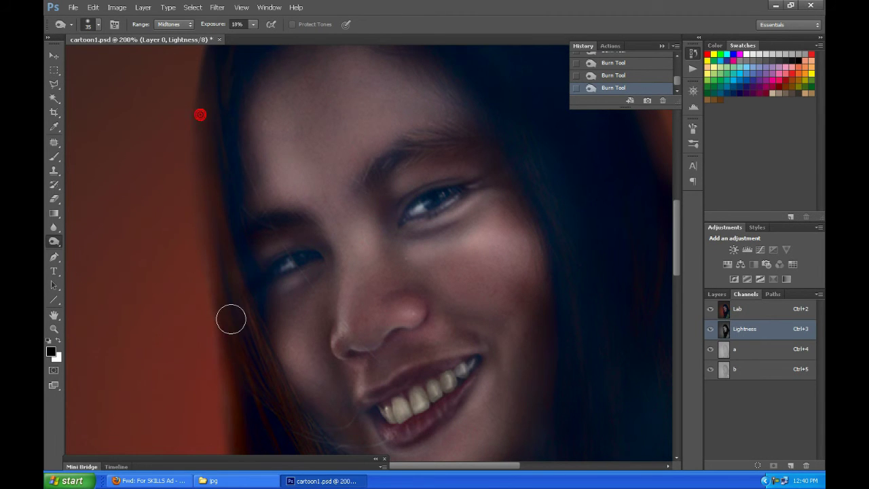
key("ctrl+minus")
key("ctrl+minus")
key("ctrl+minus")
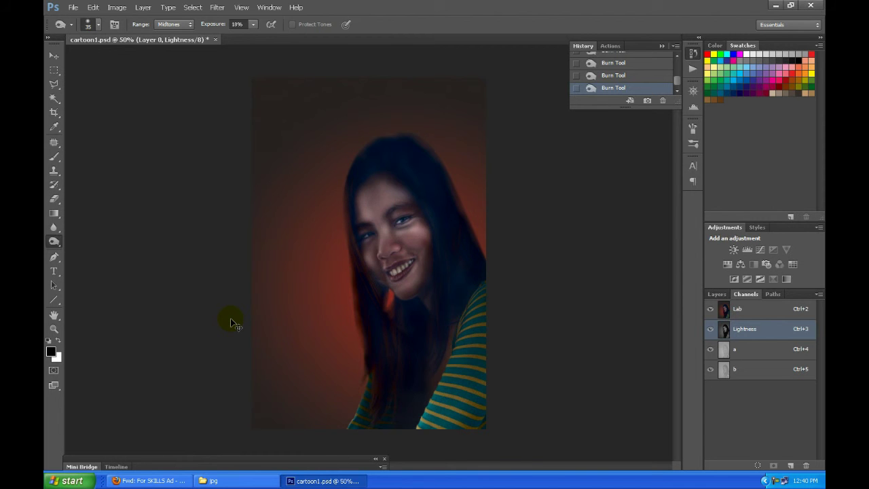
key("ctrl+plus")
key("ctrl+plus")
key("ctrl+plus")
- Shade below the left eye, along the side of the nose and just below it
left_click_drag(584, 293, 522, 365)
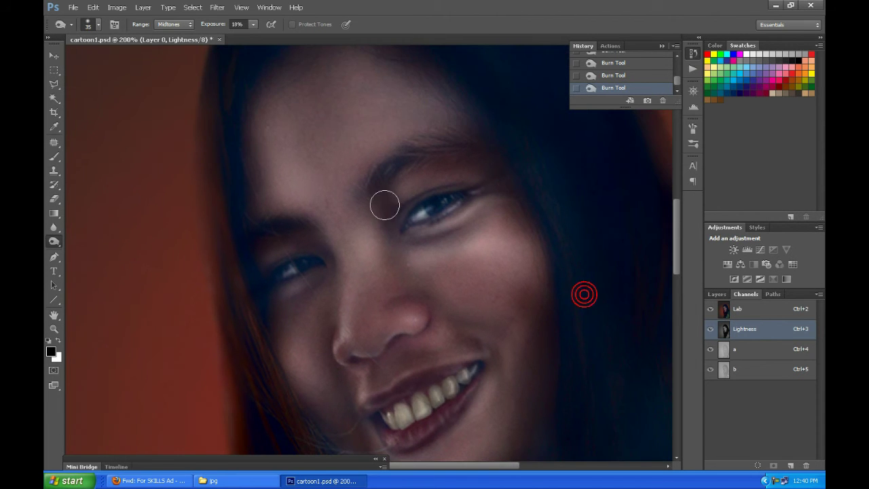
left_click(330, 265)
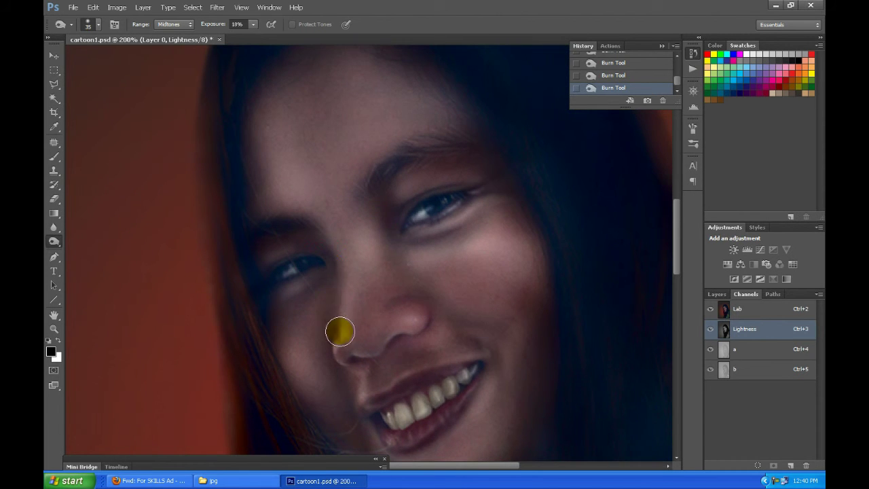
left_click_drag(336, 326, 359, 314)
left_click(368, 344)
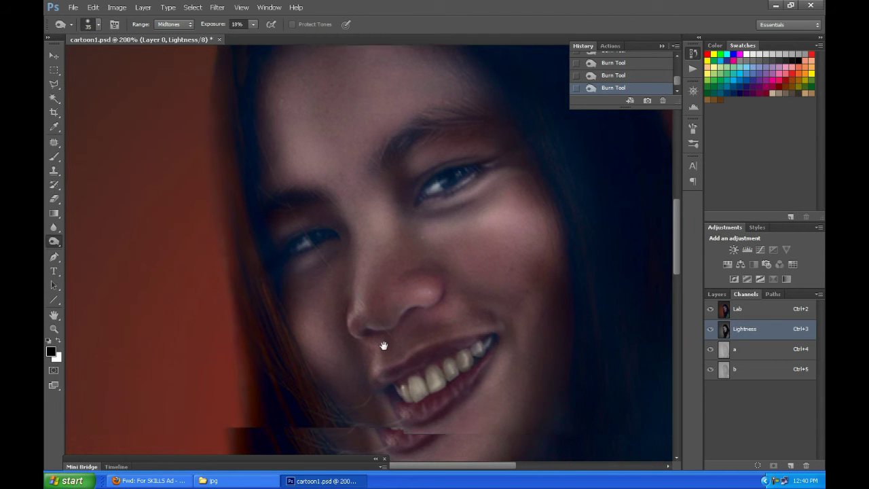
left_click_drag(382, 343, 387, 301)
- Switch to the Dodge tool and lighten the nose, nose tip and nostril edge
right_click(53, 243)
left_click(88, 239)
left_click(371, 253)
left_click_drag(370, 253, 443, 241)
left_click(370, 262)
left_click(371, 258)
key("bracketleft")
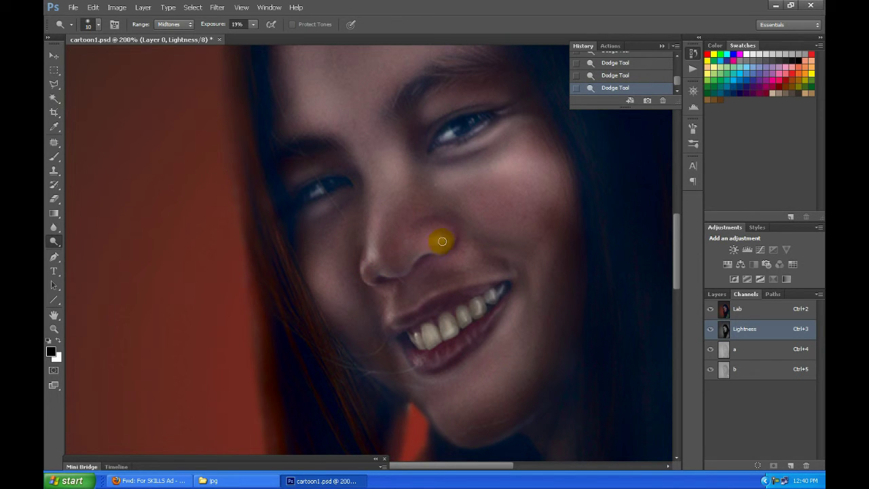
left_click(370, 286)
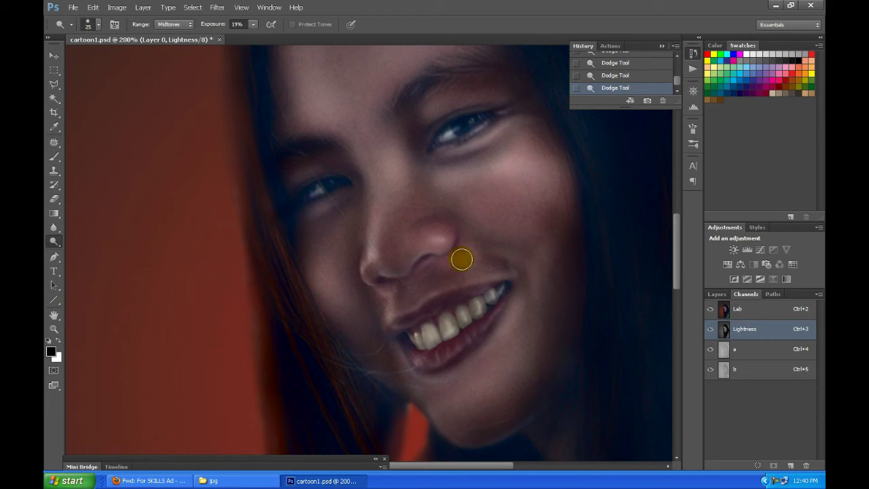
- Lighten the area between lip and nose, comparing with undo and redo
left_click(441, 258)
key("ctrl+minus")
key("ctrl+minus")
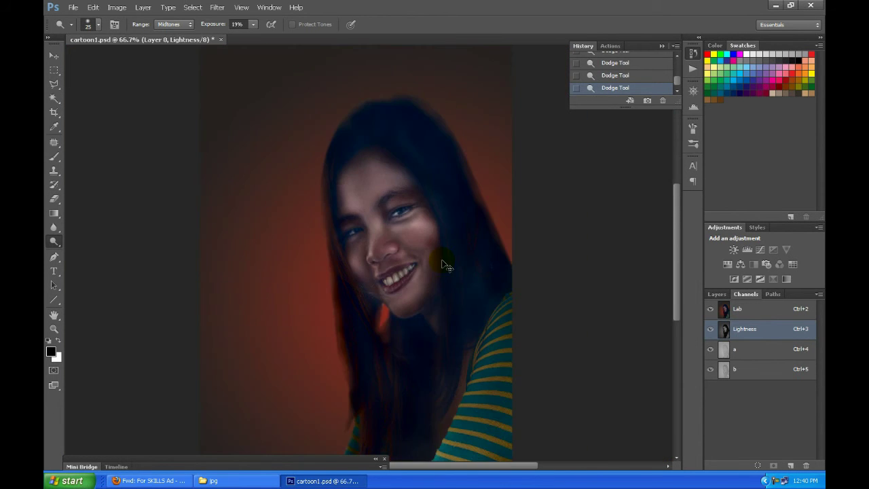
key("ctrl+plus")
key("ctrl+plus")
left_click(471, 250)
key("ctrl+minus")
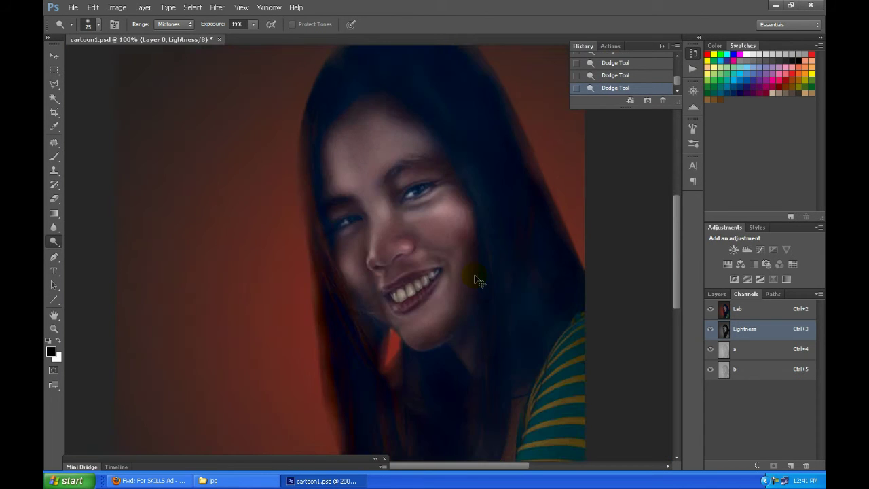
key("ctrl+minus")
key("ctrl+alt+z")
key("ctrl+alt+z")
key("ctrl+plus")
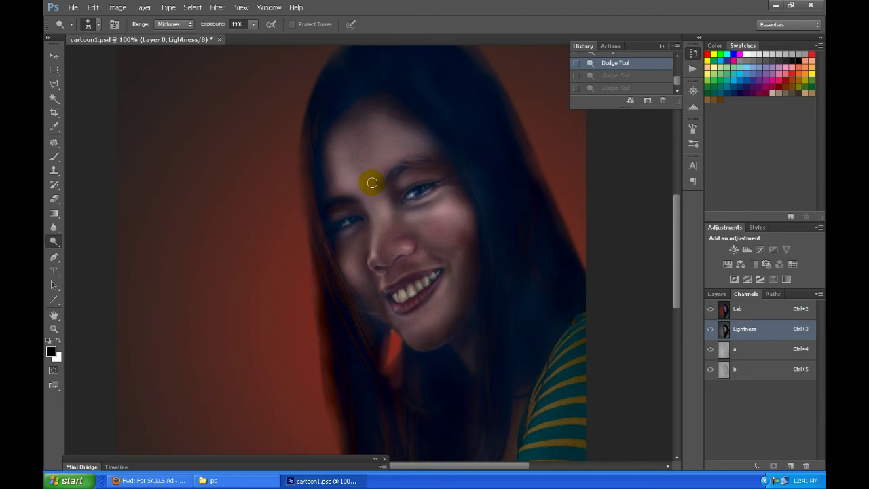
key("ctrl+shift+z")
key("ctrl+shift+z")
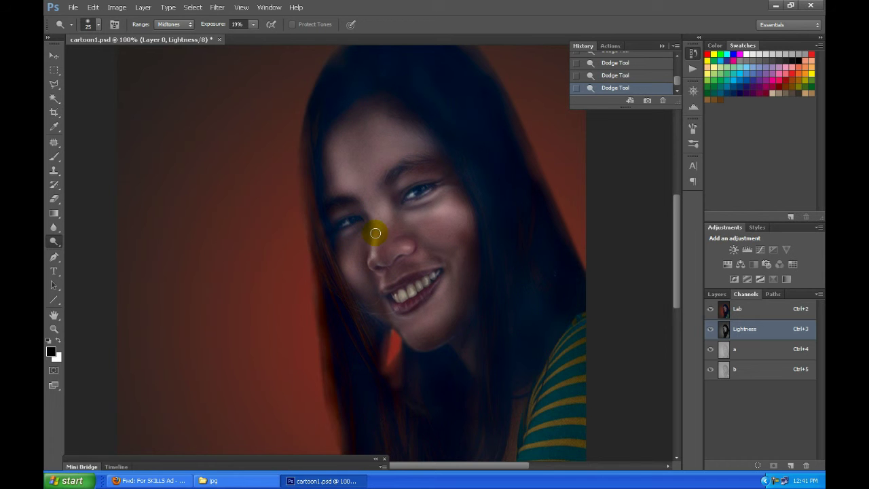
- With a smaller dodge brush, lighten the cheek beside the smile
mouse_move(444, 155)
left_mouse_down()
mouse_move(423, 216)
mouse_move(410, 188)
left_mouse_up()
key("bracketleft")
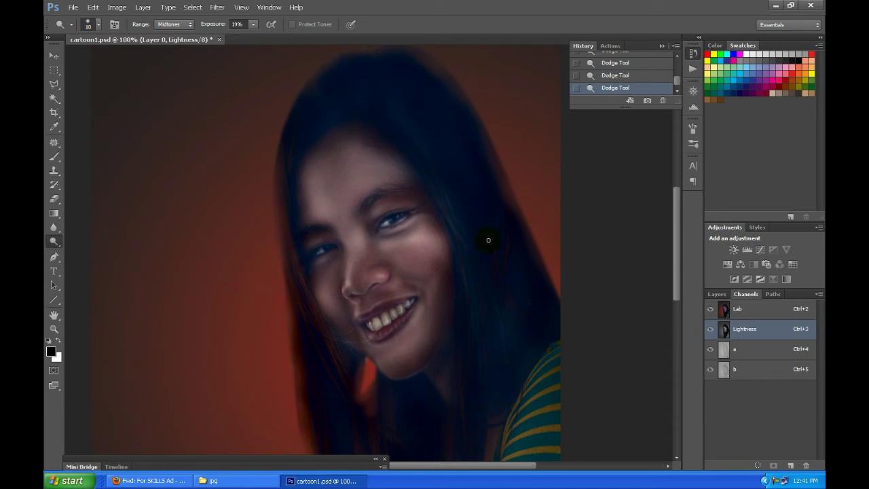
left_click(486, 160)
left_click(460, 309)
mouse_move(455, 307)
left_mouse_down()
mouse_move(498, 358)
mouse_move(457, 232)
left_mouse_up()
left_click(453, 227)
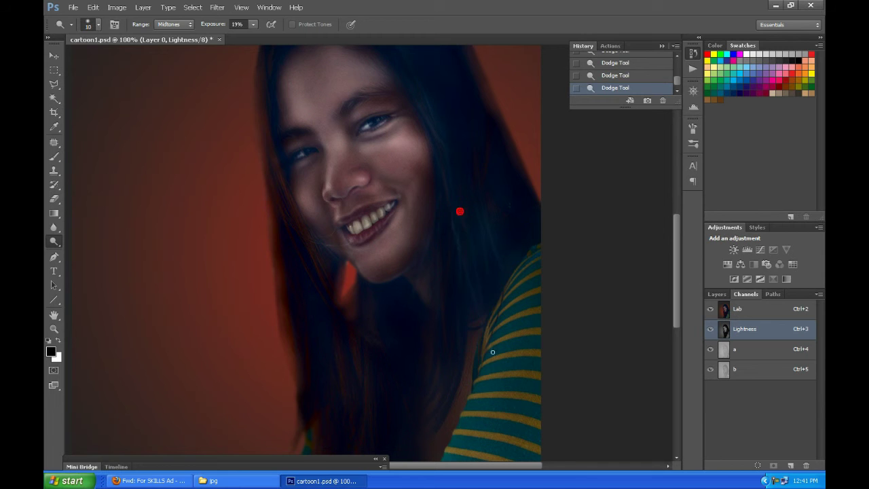
left_click(468, 235)
left_click(466, 219)
- Lighten the hair edges with tiny dodge strokes
left_click(312, 290)
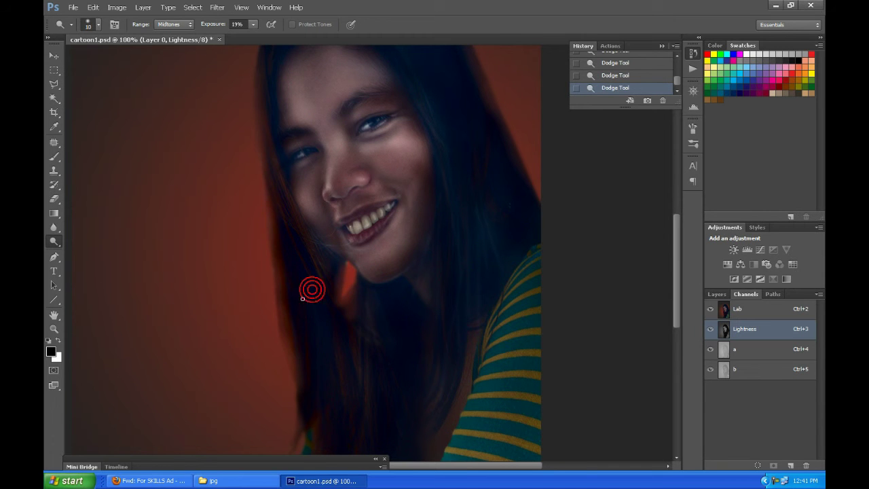
left_click(284, 272)
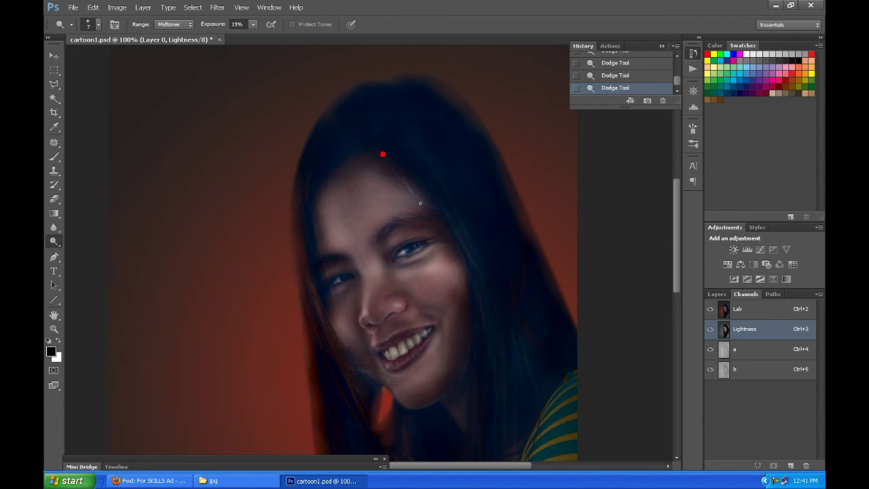
left_click(396, 175)
scroll(456, 310, "down", 3)
scroll(456, 312, "down", 1)
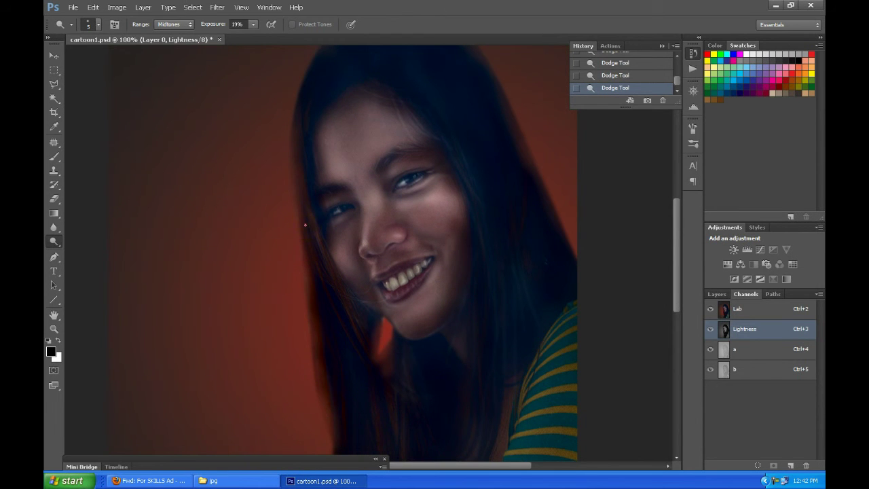
left_click_drag(54, 240, 80, 252)
- Burn along the hair edge, then compare the image before and after the strokes
left_click(293, 195)
left_click(313, 223)
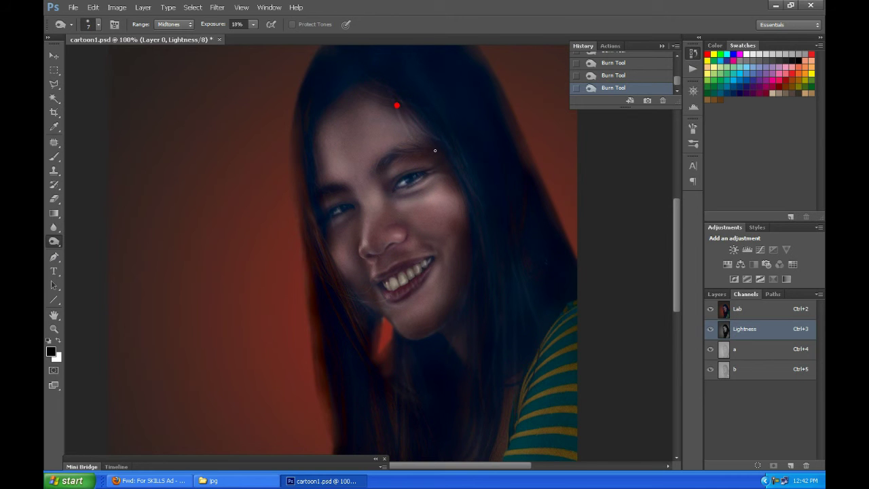
left_click_drag(435, 150, 438, 173)
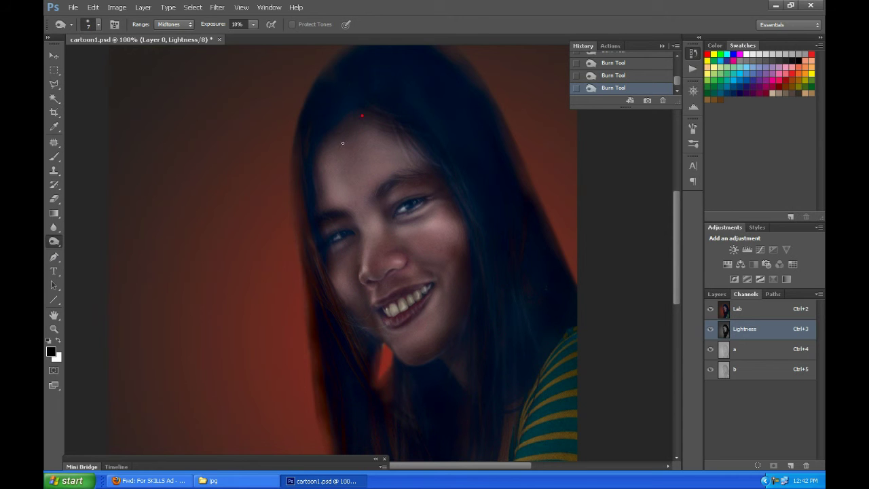
key("ctrl+alt+z")
key("ctrl+alt+z")
key("ctrl+shift+z")
key("ctrl+shift+z")
key("ctrl+alt+z")
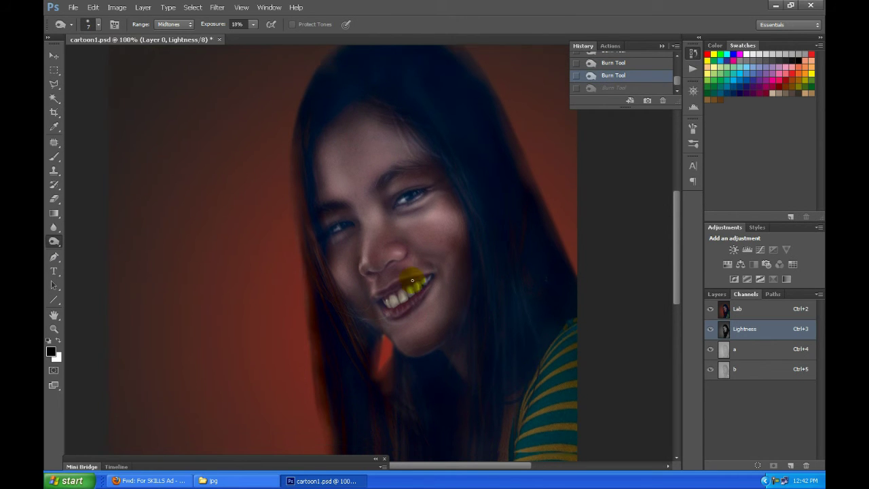
- Restore the undone burn stroke and darken the area near the chin
scroll(442, 333, "down", 3)
left_click(484, 209)
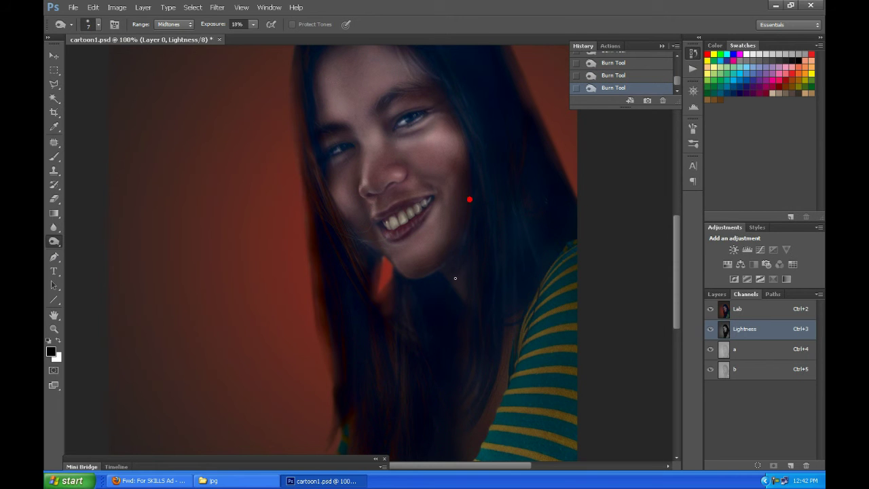
left_click_drag(353, 233, 364, 260)
left_click(349, 242)
scroll(412, 412, "down", 3)
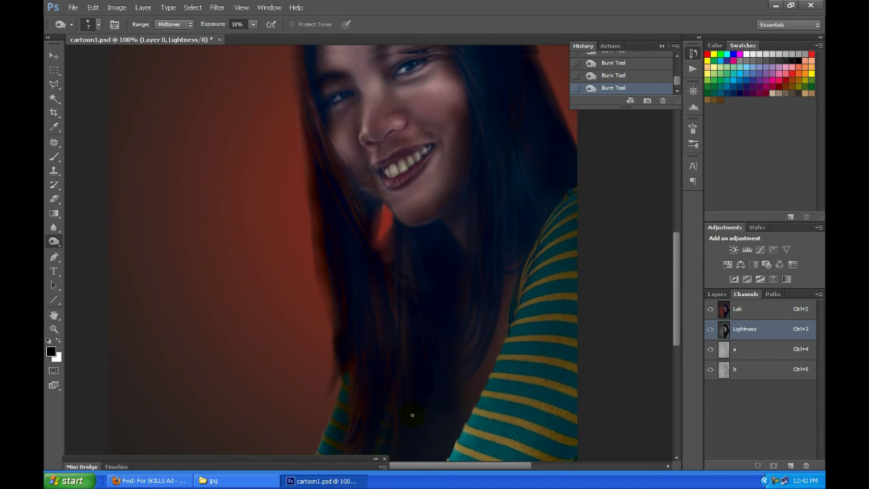
scroll(414, 411, "up", 3)
scroll(524, 342, "down", 1)
scroll(504, 427, "down", 2)
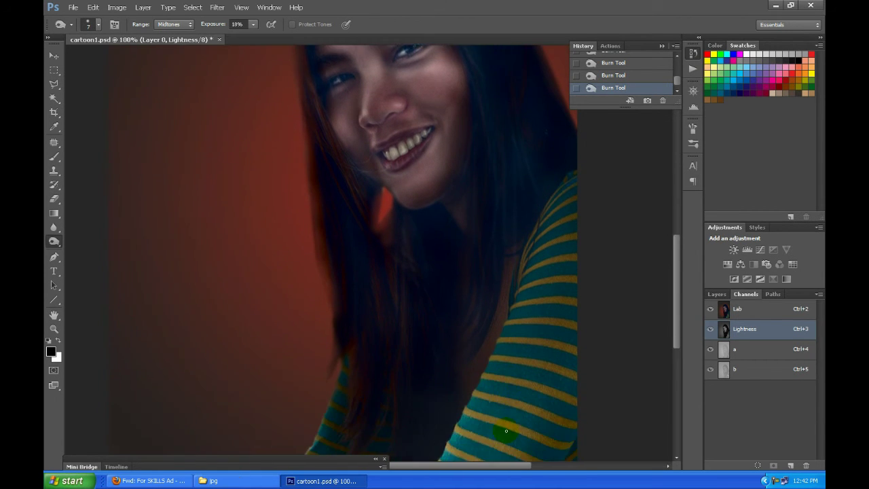
scroll(504, 427, "down", 2)
- Check the layers, then target only the Lightness channel with a full-colour preview
key("ctrl+2")
left_click(716, 295)
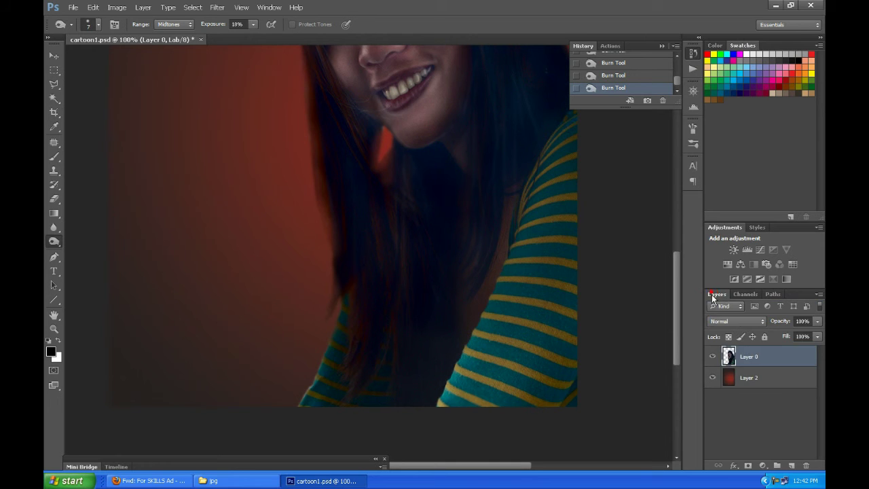
left_click(744, 294)
left_click(745, 329)
left_click(710, 309)
left_click(53, 243)
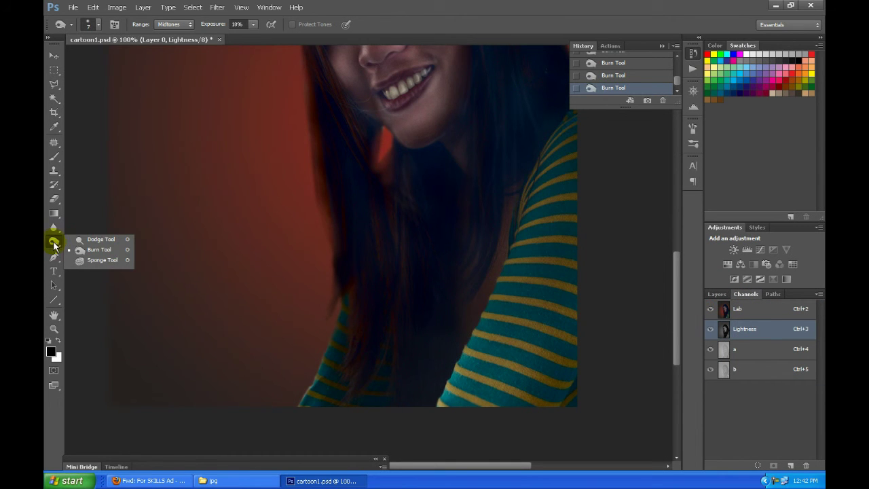
- Switch to the Dodge Tool and lighten the lower sleeve edge and its stripes
left_click(95, 240)
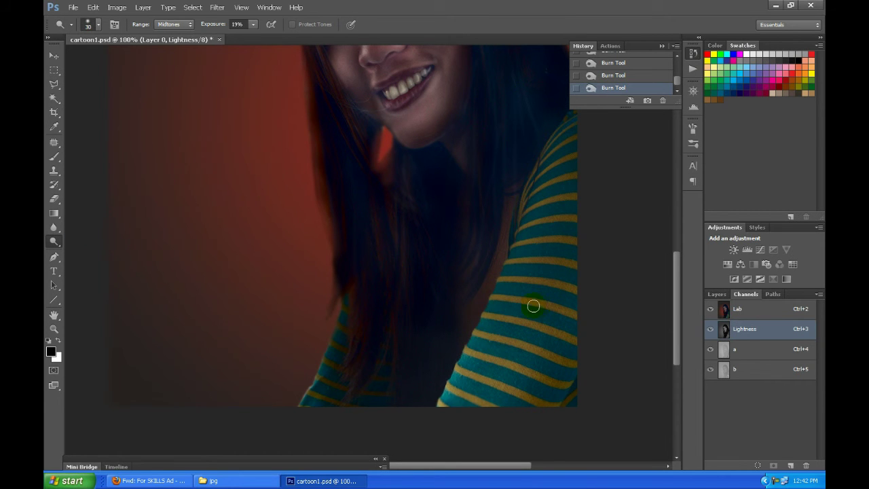
key("bracketright")
key("bracketright")
key("bracketright")
key("bracketright")
key("bracketleft")
key("bracketleft")
left_click(452, 397)
left_click(460, 388)
left_click_drag(460, 387, 495, 294)
key("bracketright")
key("bracketright")
key("bracketright")
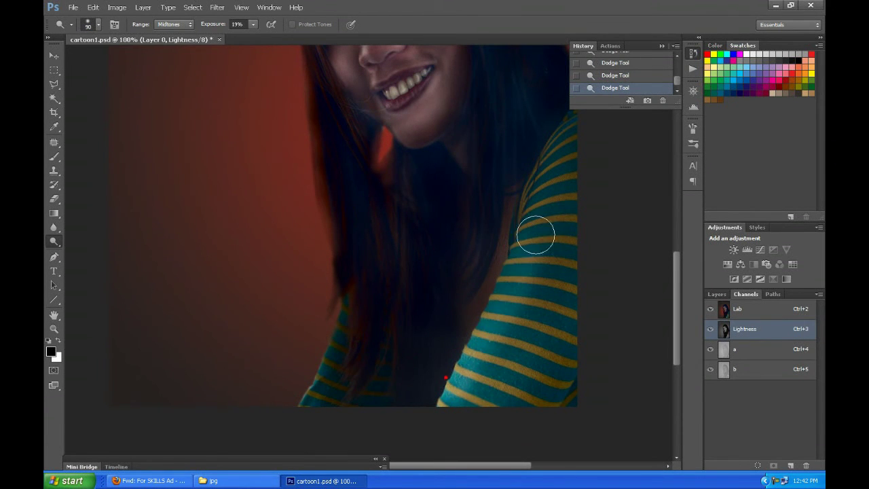
left_click(521, 382)
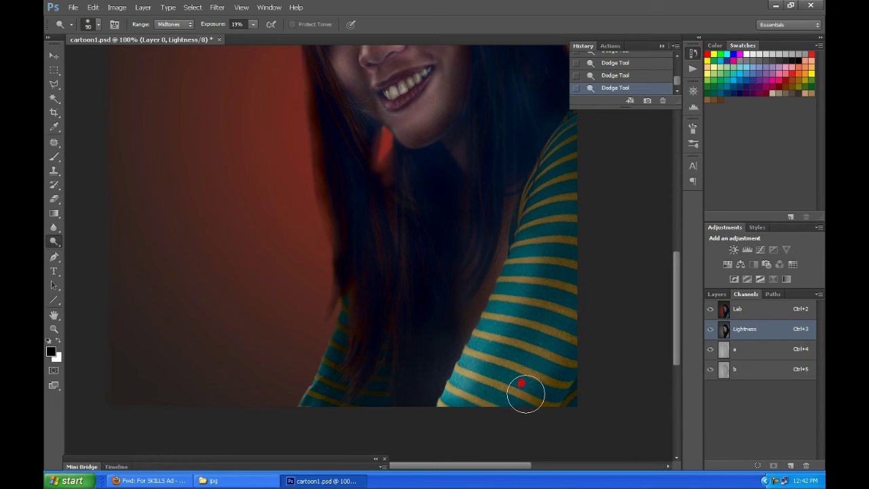
key("bracketleft")
key("bracketleft")
key("bracketleft")
left_click(557, 387)
- Lighten the upper sleeve and the sleeve edge near the bottom
scroll(525, 248, "up", 1)
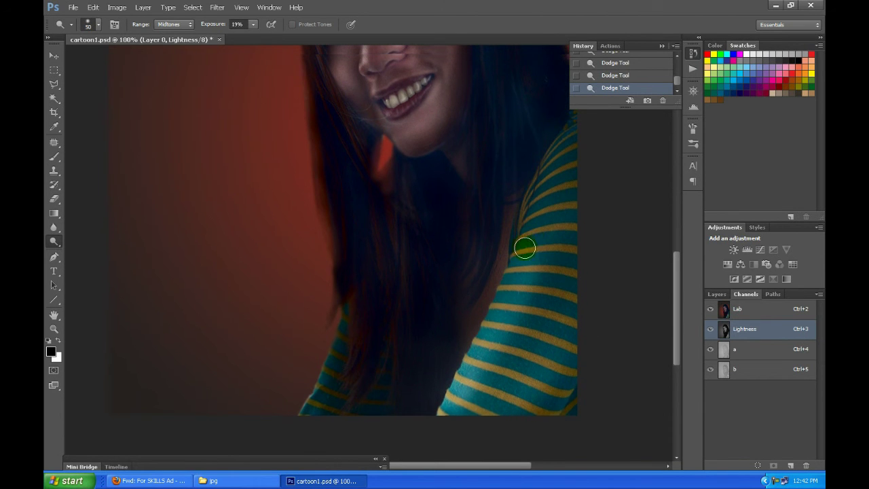
scroll(525, 248, "up", 3)
left_click(558, 228)
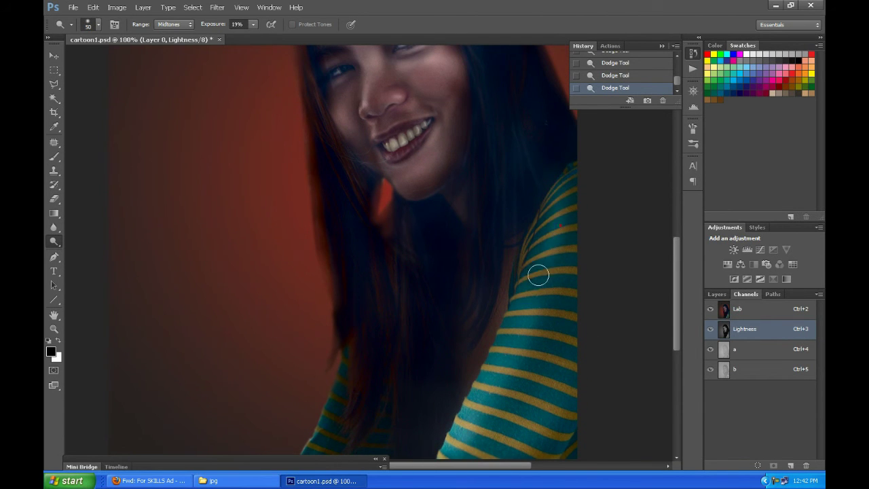
scroll(469, 364, "down", 5)
key("bracketleft")
key("bracketleft")
key("bracketleft")
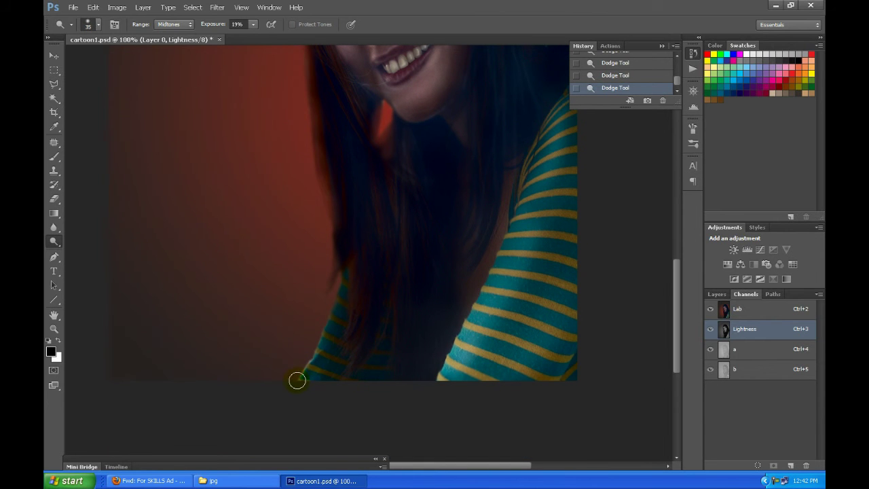
left_click(307, 380)
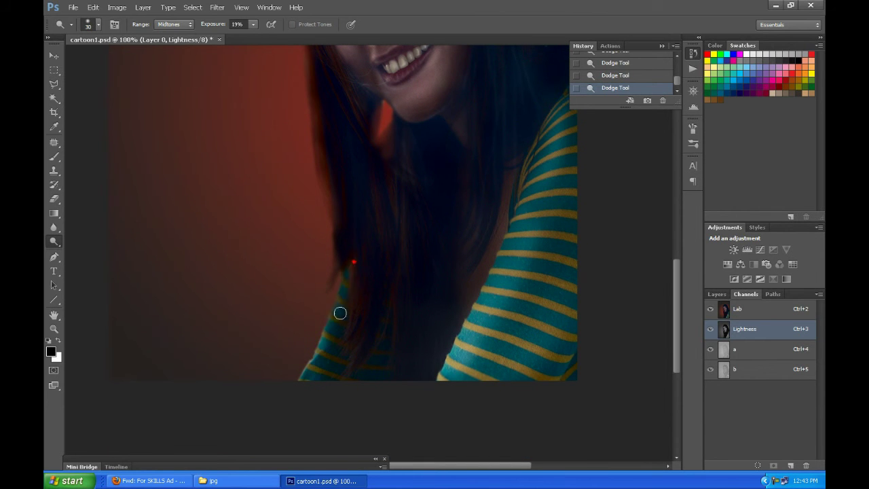
- Lighten strips along the sleeve edge, finishing with a 30 px dodge brush
key("bracketright")
key("bracketright")
key("bracketright")
left_click(376, 387)
left_click_drag(442, 313, 465, 289)
mouse_move(498, 238)
left_mouse_down()
mouse_move(508, 197)
mouse_move(480, 295)
left_mouse_up()
scroll(467, 304, "up", 1)
key("bracketleft")
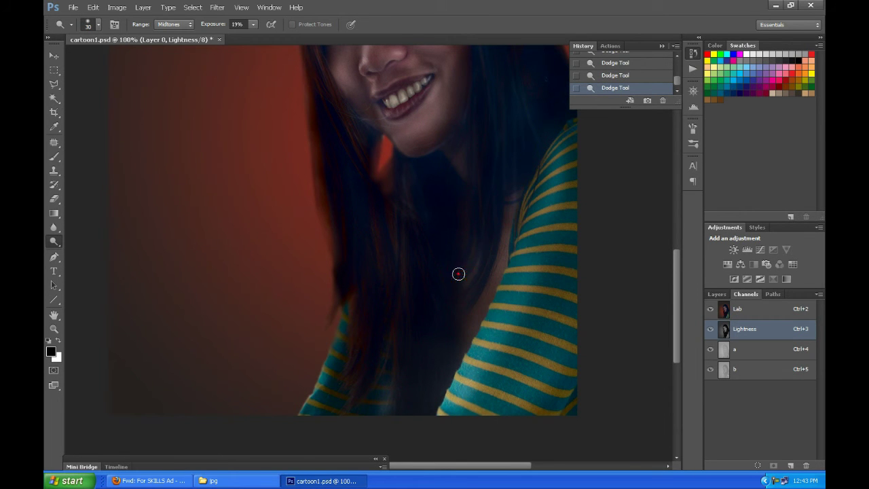
left_click_drag(451, 345, 434, 395)
left_click_drag(422, 315, 442, 312)
left_click_drag(398, 391, 408, 398)
scroll(424, 319, "down", 1)
- Dodge the striped sleeve from the elbow up to the shoulder edge
scroll(423, 318, "down", 1)
scroll(427, 324, "up", 1)
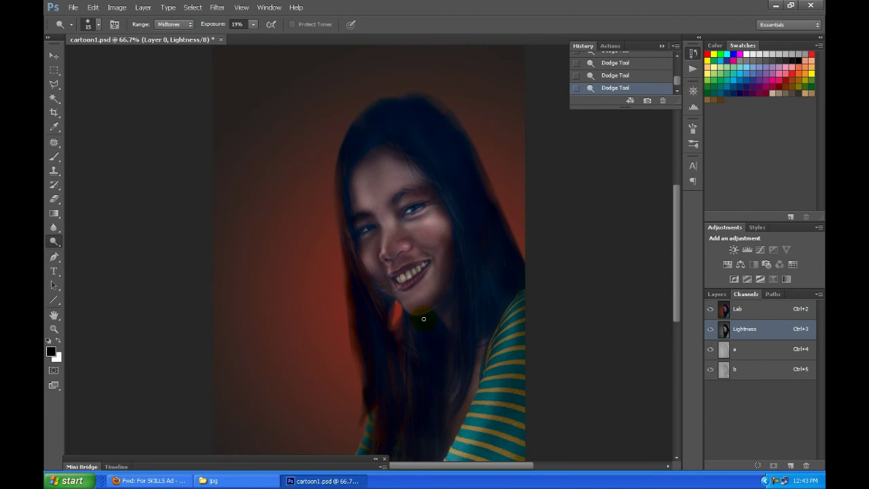
scroll(422, 312, "down", 3)
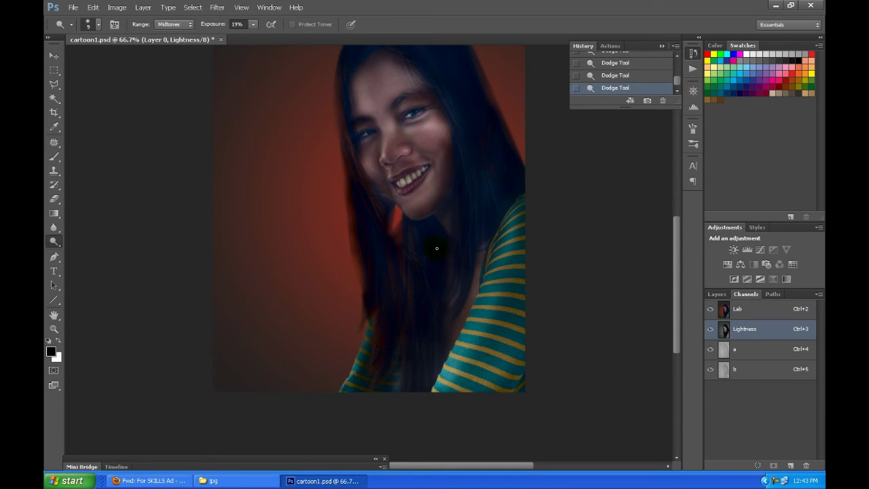
key("bracketleft")
key("bracketleft")
key("bracketleft")
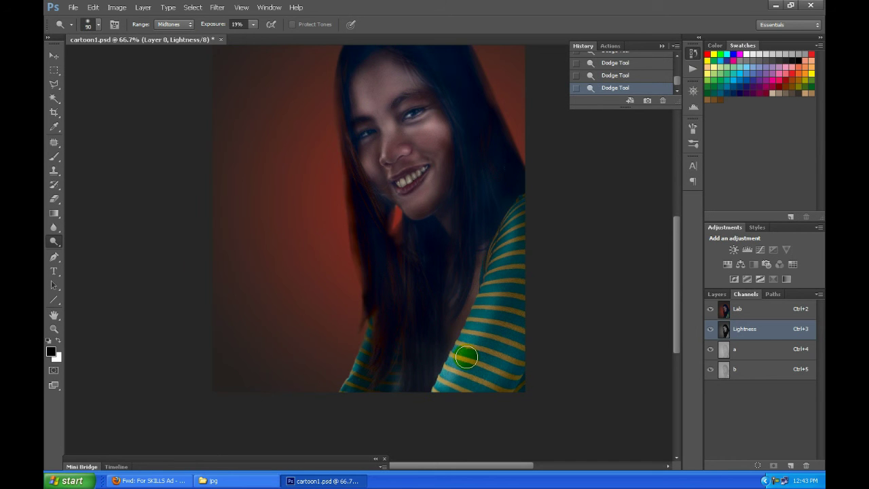
key("bracketright")
key("bracketright")
key("bracketright")
left_click_drag(474, 326, 502, 377)
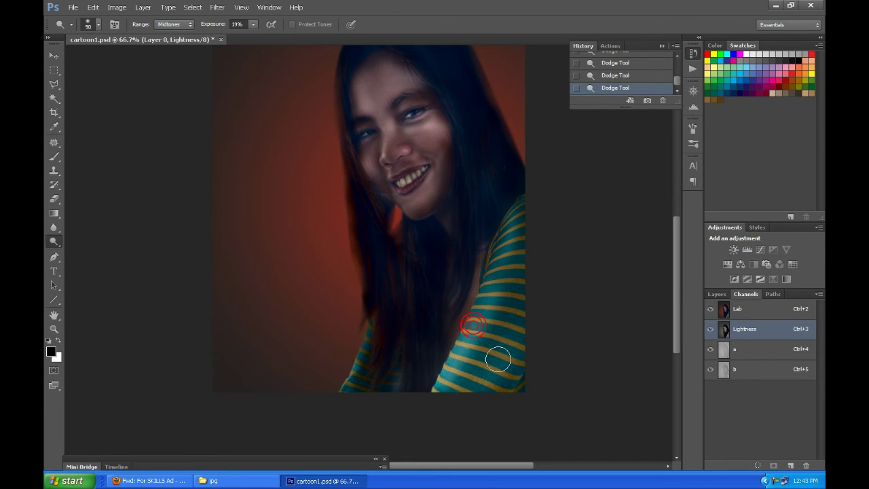
key("bracketleft")
key("bracketleft")
key("bracketleft")
left_click(490, 284)
left_click_drag(492, 298, 527, 213)
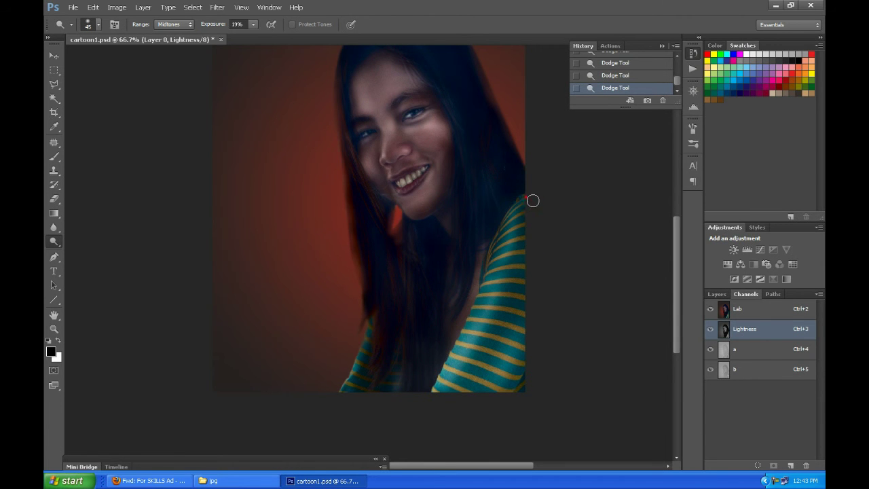
- Lighten the sleeve's bottom edge and dab a few spots on the lower hair
key("bracketright")
key("bracketright")
key("bracketright")
left_click_drag(456, 383, 348, 396)
key("bracketleft")
left_click(367, 324)
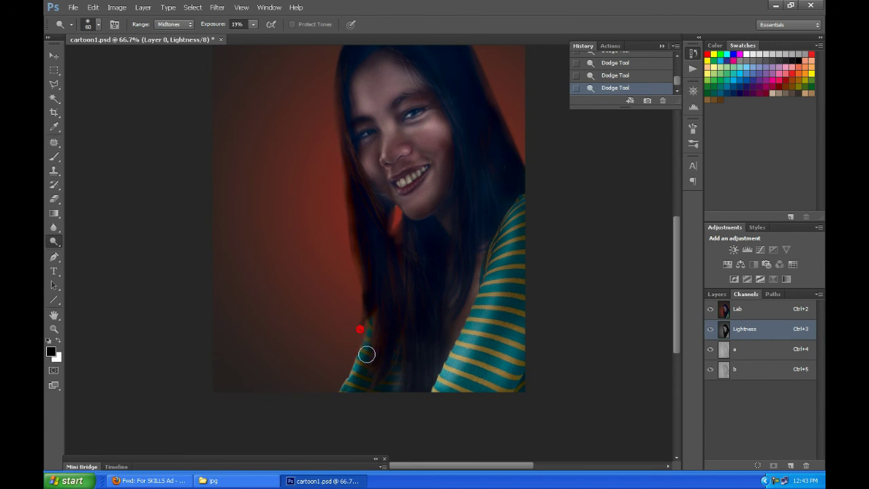
left_click(448, 330)
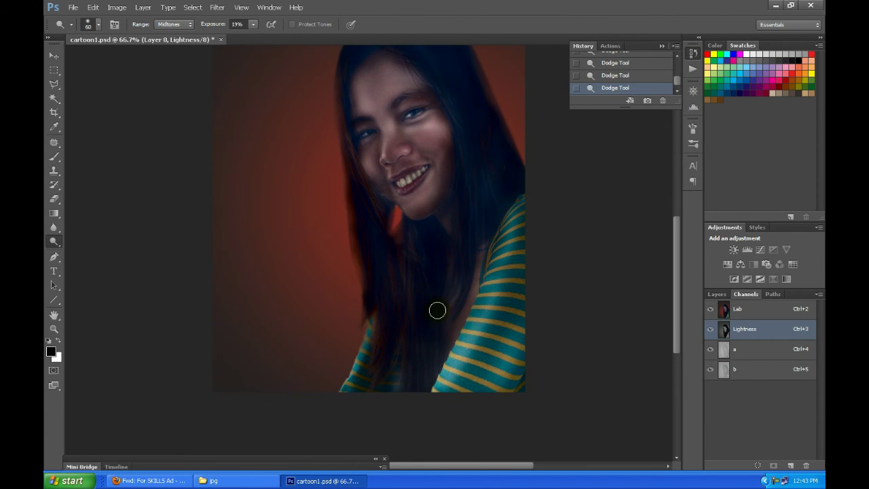
scroll(408, 294, "up", 2)
left_click(361, 348)
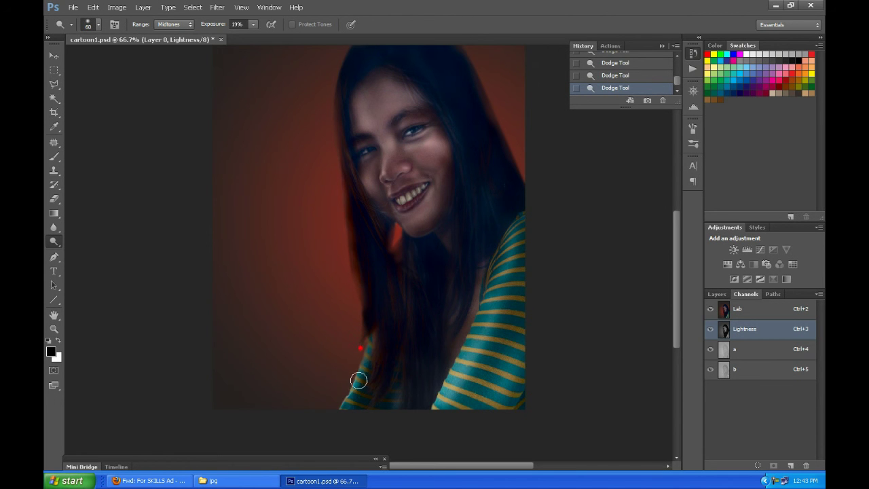
scroll(500, 290, "up", 3)
scroll(510, 287, "up", 4)
scroll(491, 226, "up", 2)
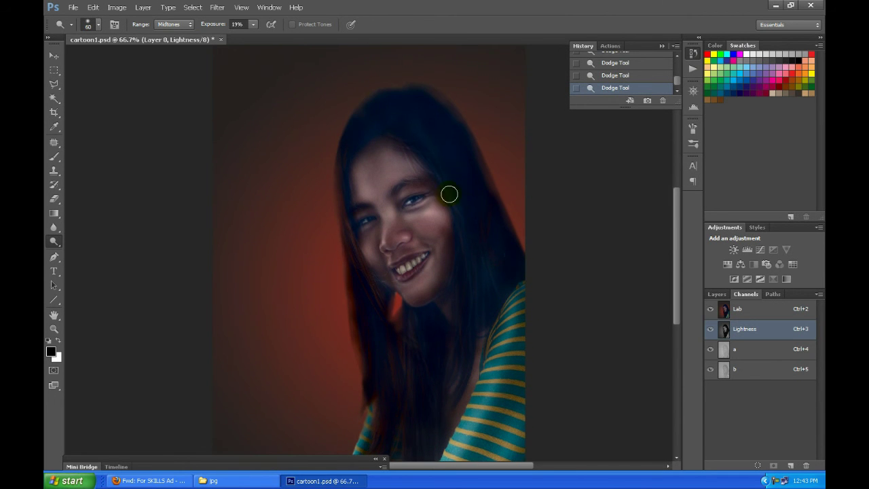
- Switch to the Burn Tool and darken a spot near the eye
right_click(55, 241)
left_click(88, 261)
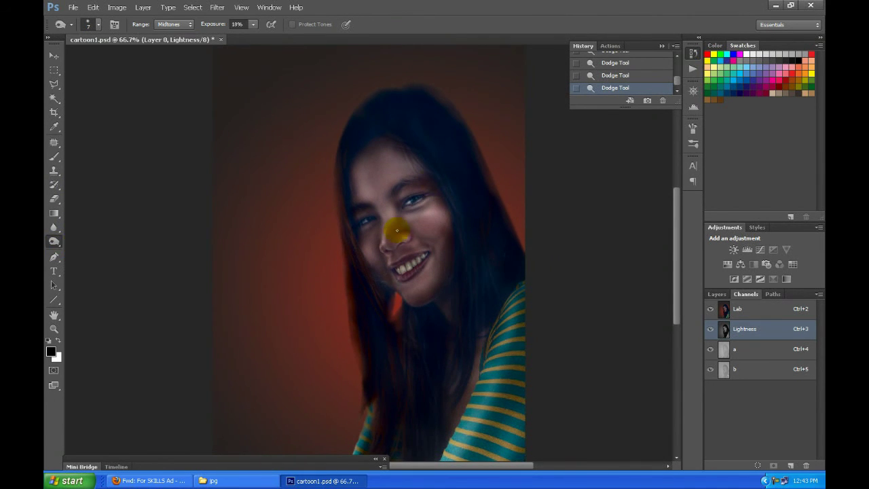
left_click(418, 179)
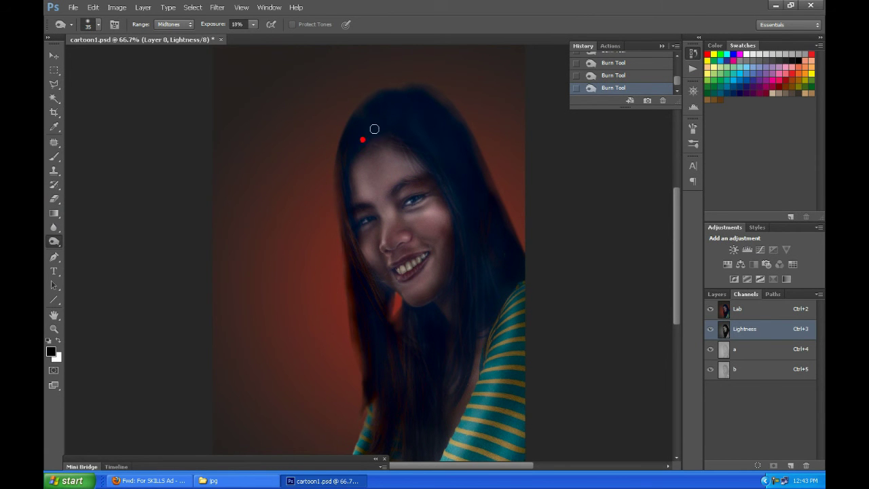
- Return to the Lab composite channel and add a Color Balance adjustment layer
left_click(743, 308)
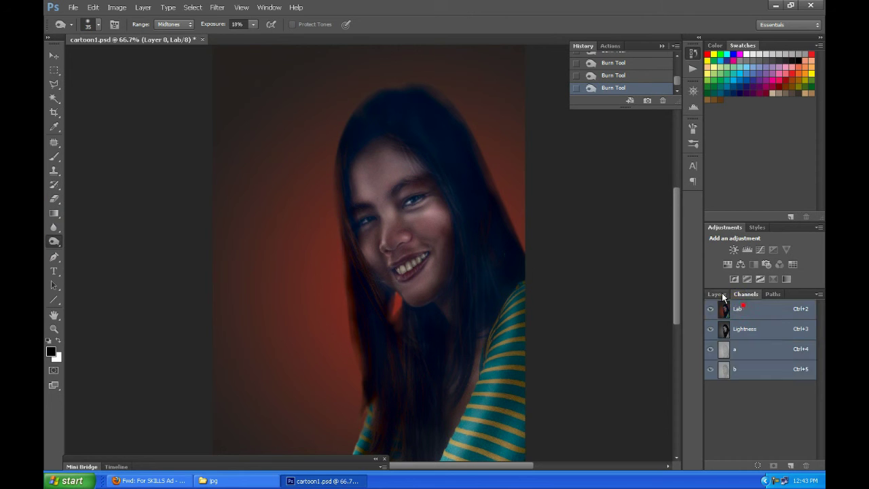
left_click(720, 294)
left_click(763, 466)
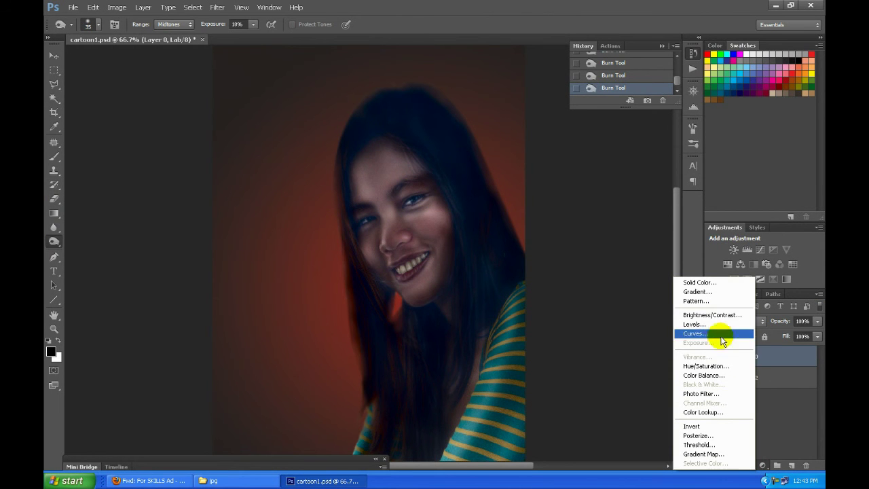
left_click(698, 376)
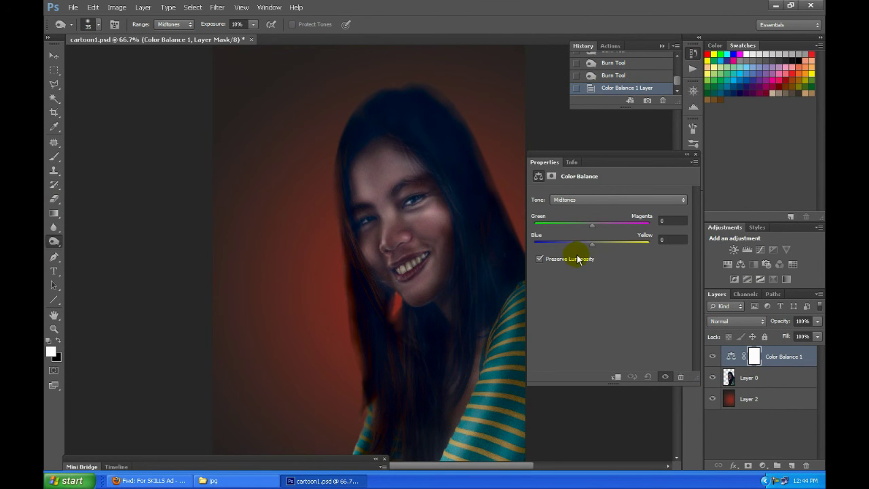
- Reset the Shadows Magenta and Yellow values, then shift the shadows slightly toward blue
left_click(585, 198)
left_click(585, 220)
left_click(585, 198)
left_click_drag(591, 243, 586, 243)
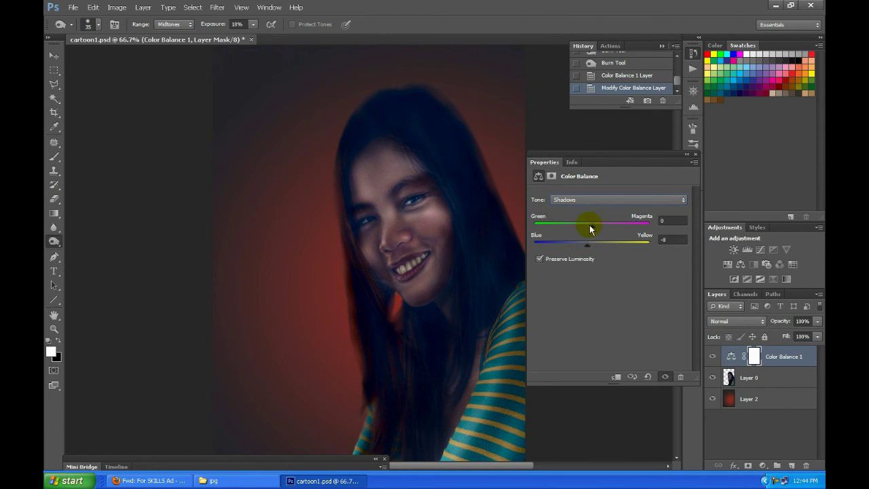
left_click_drag(592, 224, 593, 224)
left_click(662, 220)
type("0")
left_click(665, 240)
type("0")
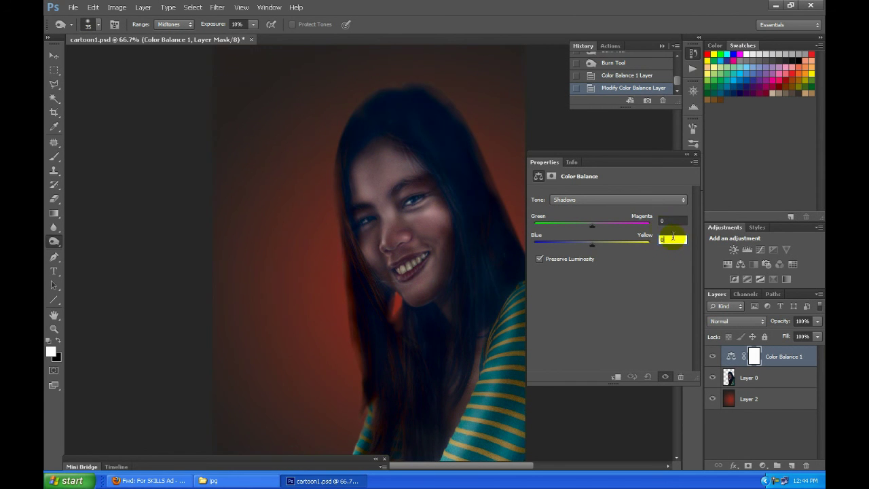
left_click(606, 201)
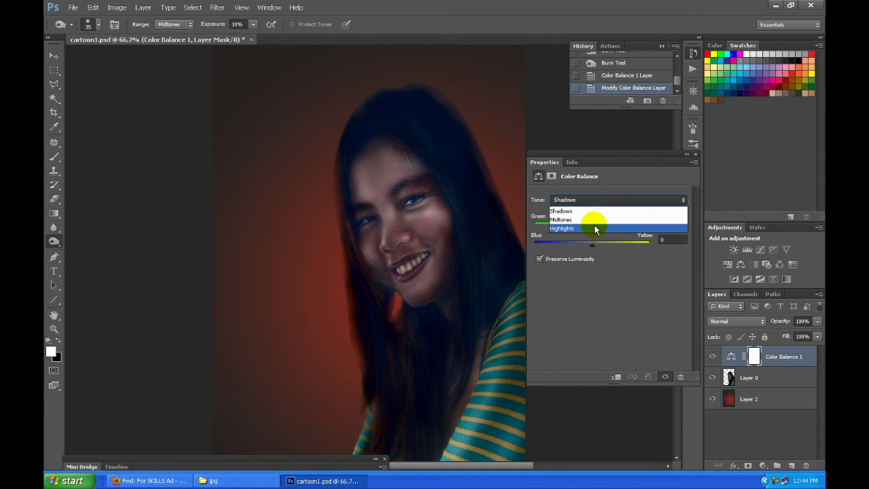
left_click(594, 228)
left_click_drag(593, 242, 589, 242)
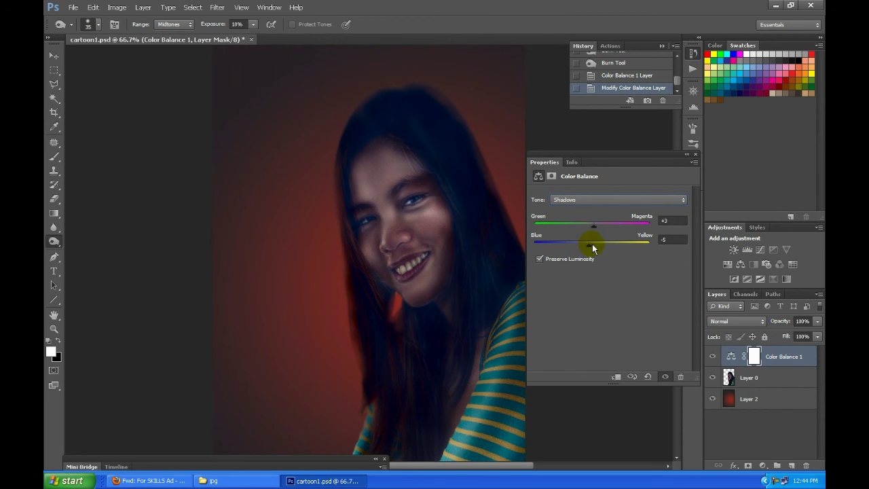
left_click_drag(589, 244, 588, 244)
- Push the Highlights toward blue (Magenta +2, Yellow −15) and close Properties
left_click(599, 200)
left_click(591, 226)
mouse_move(591, 245)
left_mouse_down()
mouse_move(581, 248)
mouse_move(595, 233)
left_mouse_up()
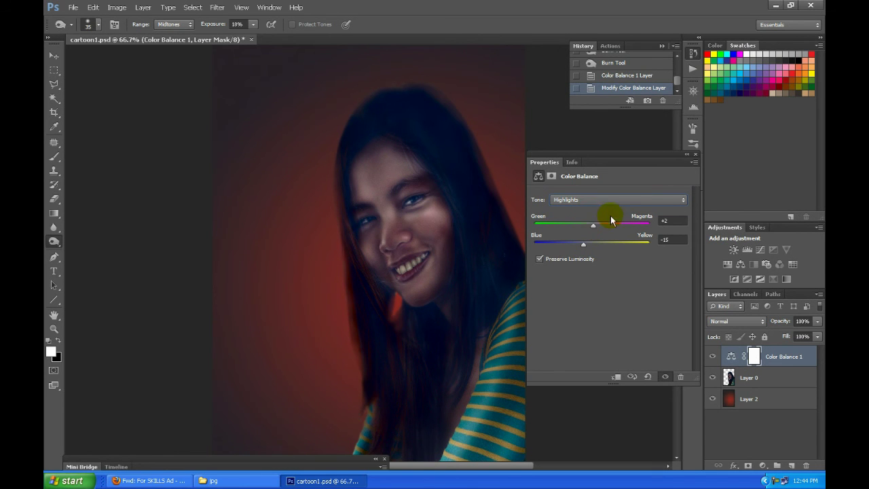
left_click(696, 157)
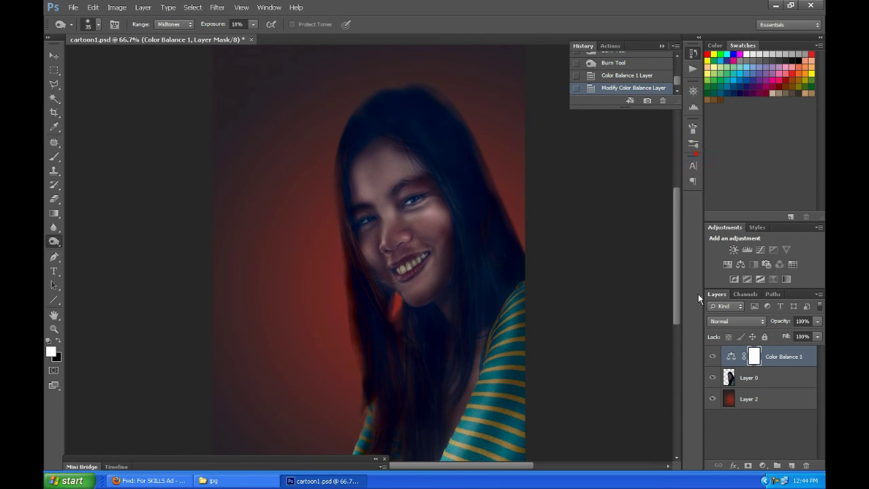
- Add a Hue/Saturation 1 adjustment layer with Saturation lowered to −23
left_click(762, 466)
left_click(719, 366)
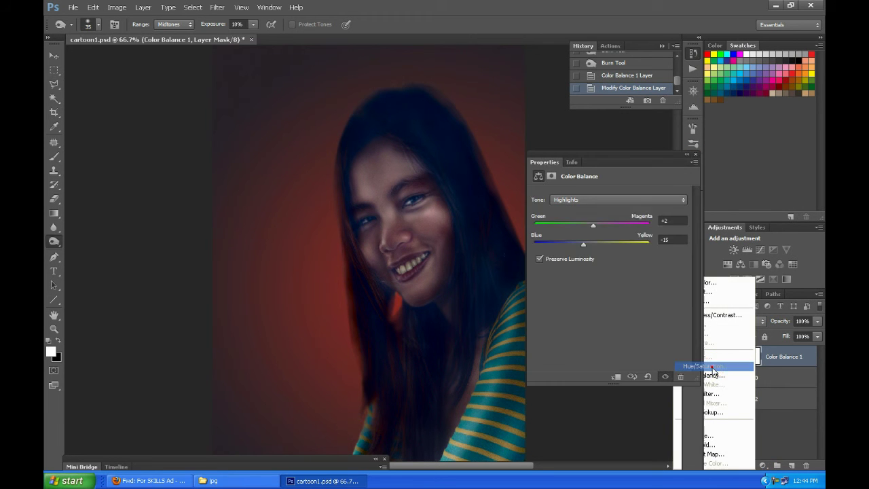
left_click_drag(606, 259, 593, 263)
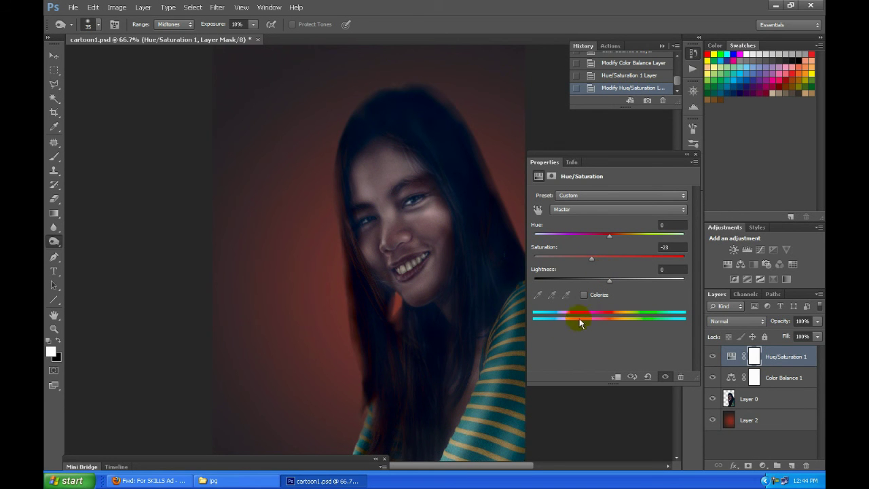
left_click(695, 155)
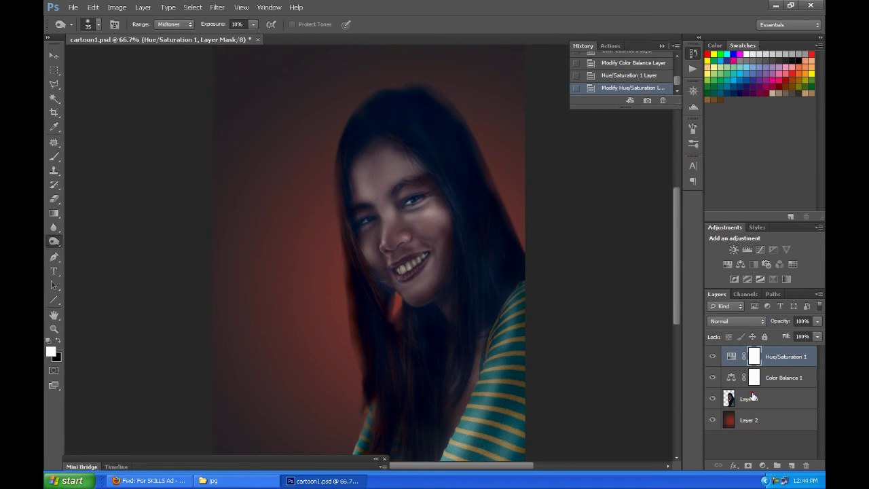
left_click(750, 398)
- Duplicate Layer 0 with Ctrl+J and apply a High Pass filter to the copy
key("ctrl+j")
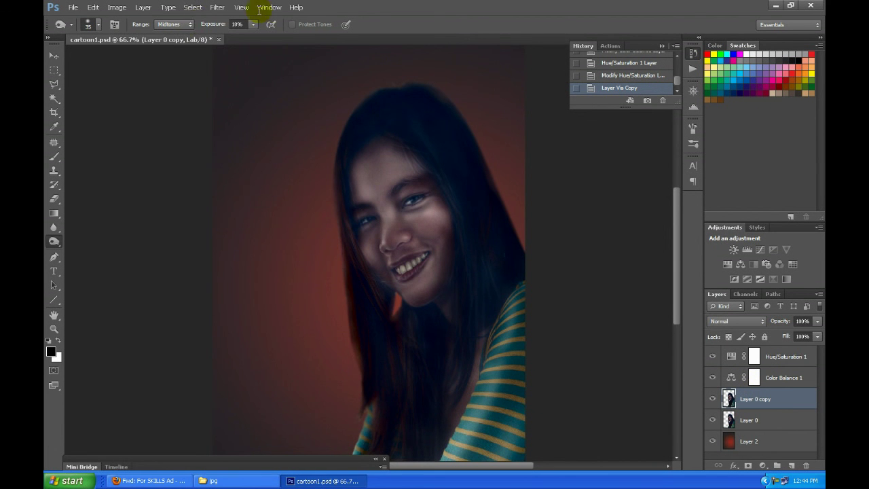
left_click(216, 8)
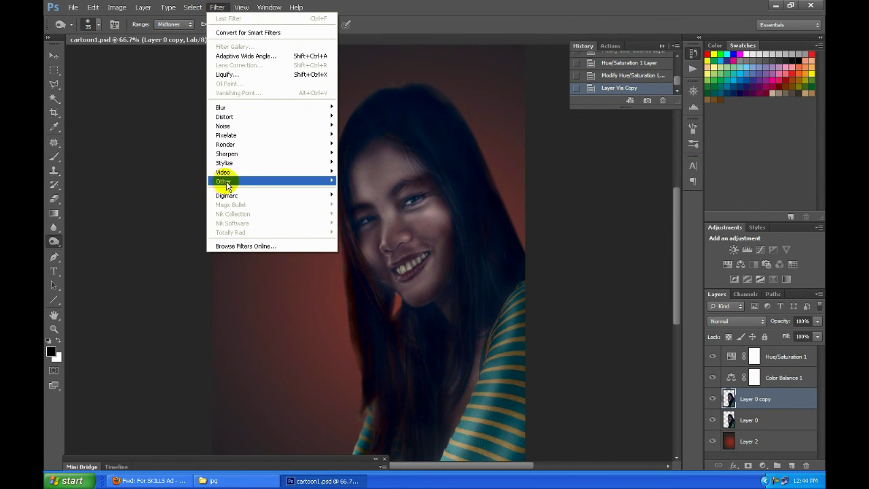
mouse_move(224, 181)
left_click(367, 192)
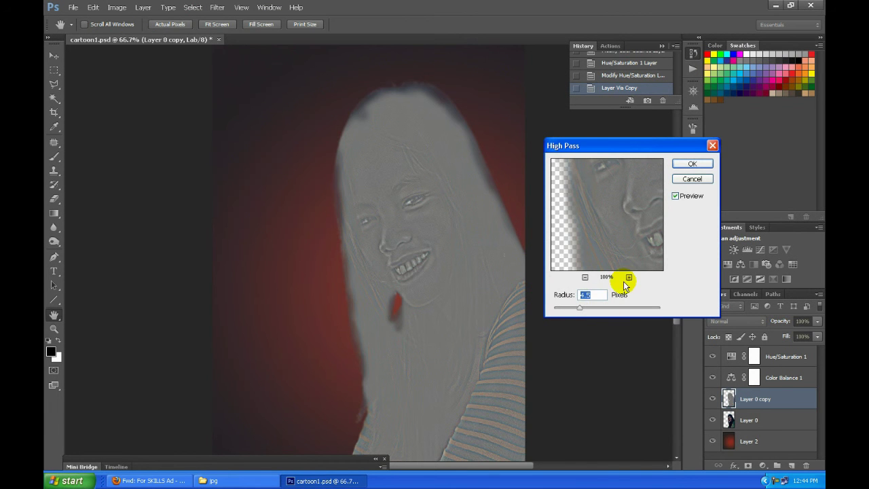
left_click(692, 164)
- Erase the high-pass copy along the right and left hair edges with the Eraser Tool
key("o")
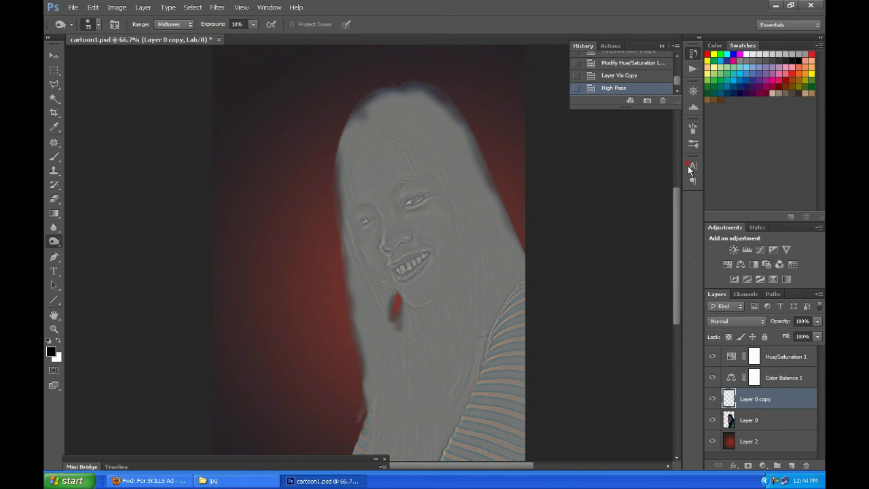
scroll(569, 306, "down", 1)
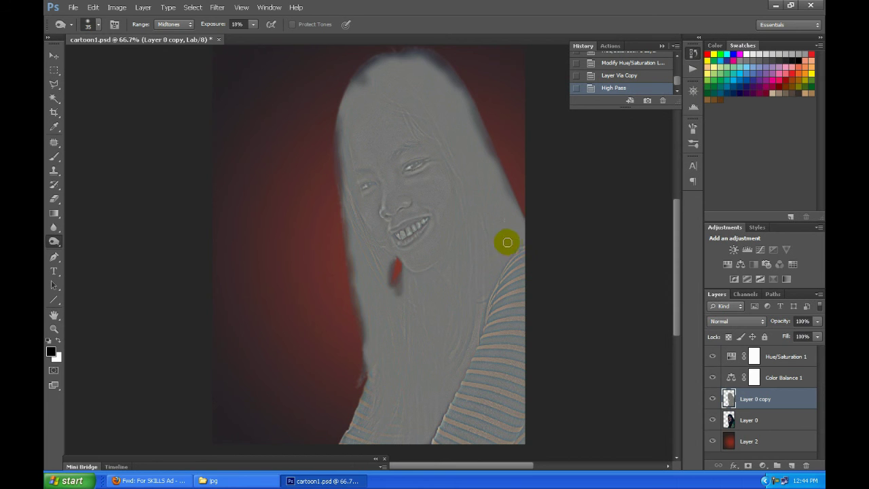
key("r")
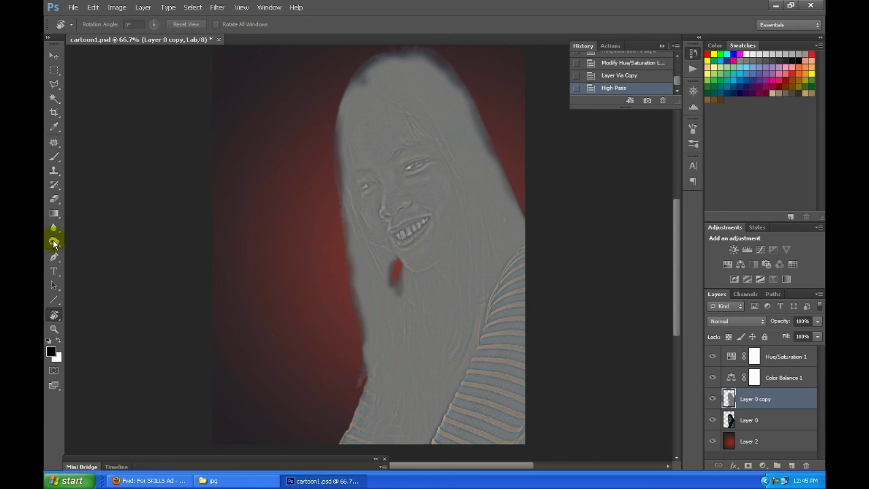
left_click(52, 200)
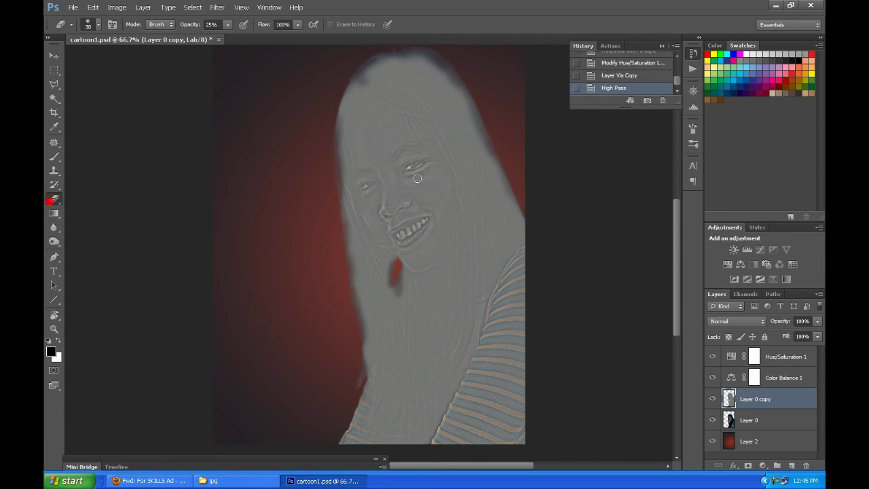
mouse_move(473, 103)
left_mouse_down()
mouse_move(532, 232)
mouse_move(455, 70)
mouse_move(341, 214)
mouse_move(353, 299)
left_mouse_up()
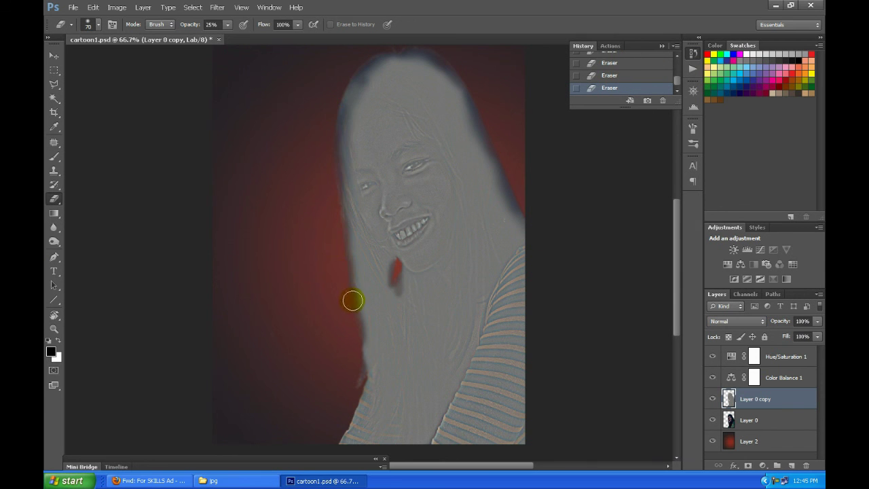
mouse_move(341, 249)
left_mouse_down()
mouse_move(362, 346)
mouse_move(345, 433)
mouse_move(334, 443)
mouse_move(360, 351)
mouse_move(335, 161)
mouse_move(347, 82)
mouse_move(382, 59)
mouse_move(455, 52)
mouse_move(469, 116)
mouse_move(543, 265)
left_mouse_up()
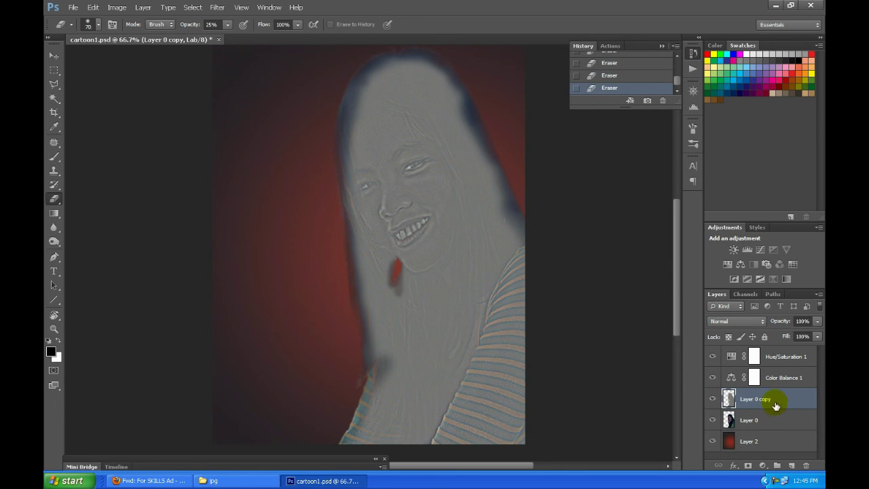
left_click(757, 320)
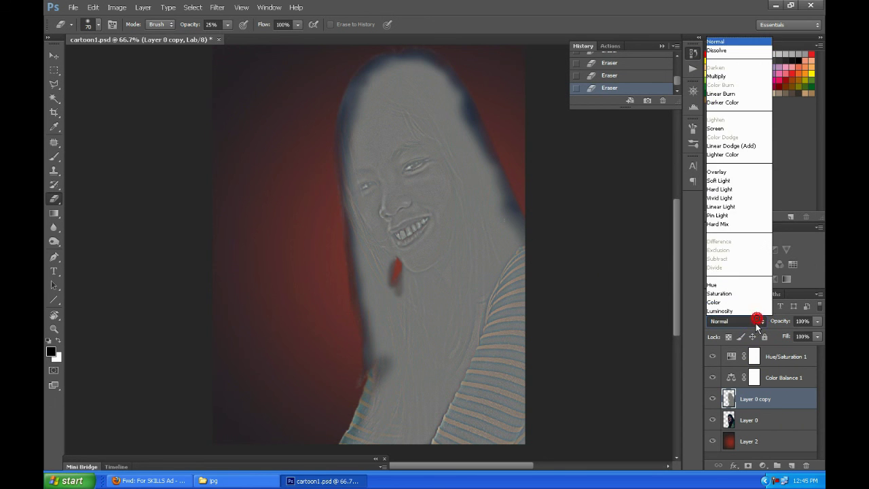
- Blend Layer 0 copy in Overlay mode at around 50% opacity
left_click(739, 172)
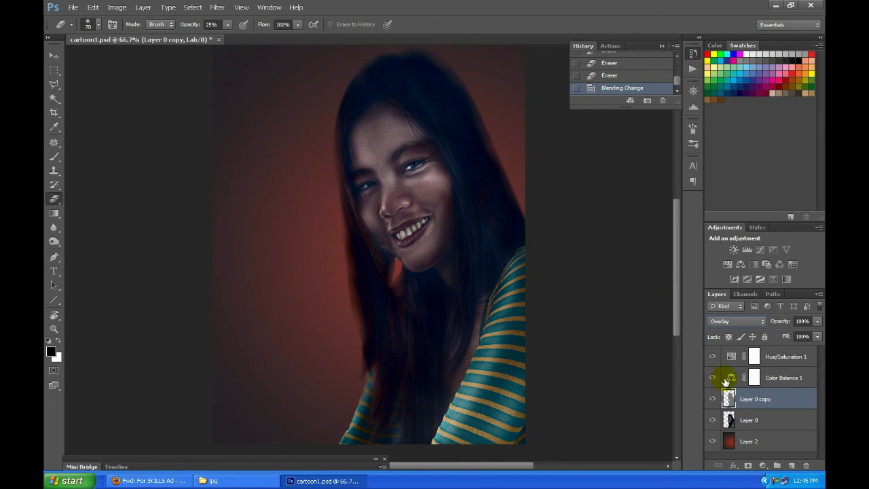
left_click(712, 399)
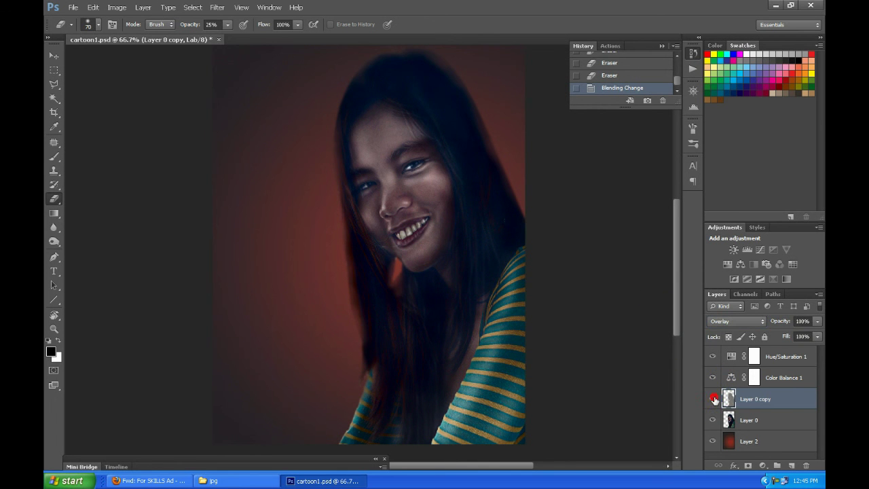
left_click_drag(817, 325, 801, 336)
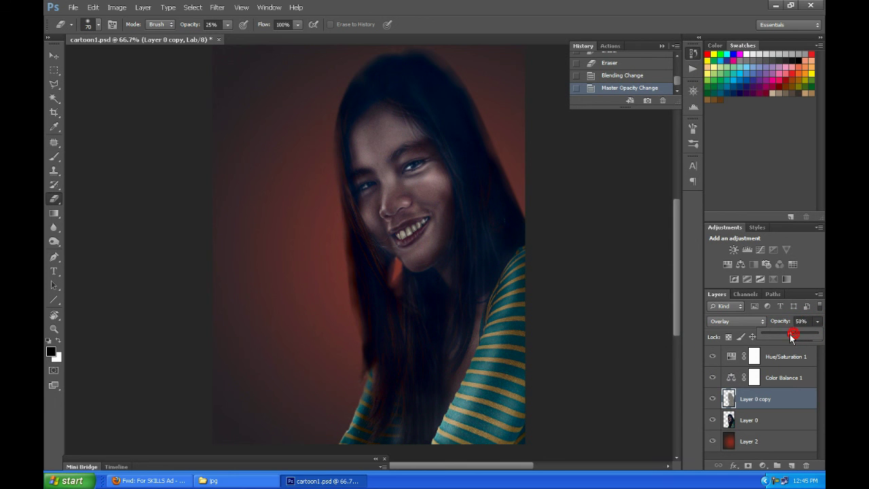
left_click_drag(783, 334, 789, 334)
left_click(712, 398)
key("v")
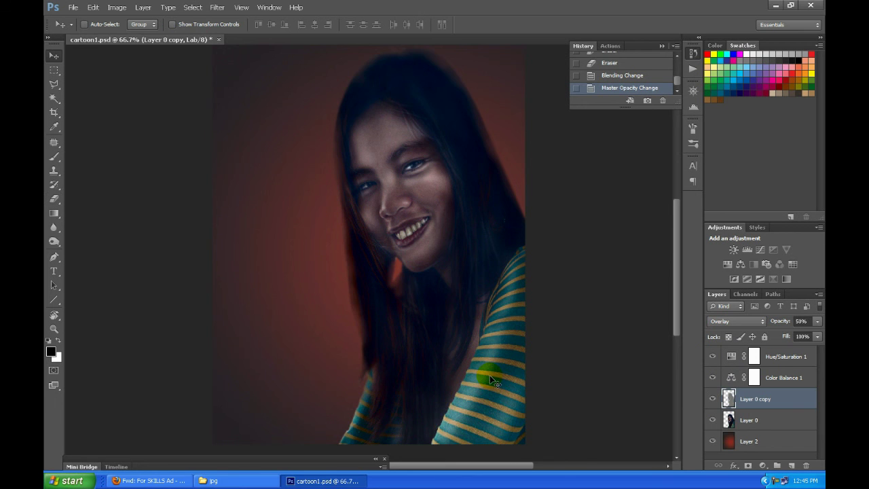
key("ctrl+minus")
key("ctrl+minus")
key("ctrl+plus")
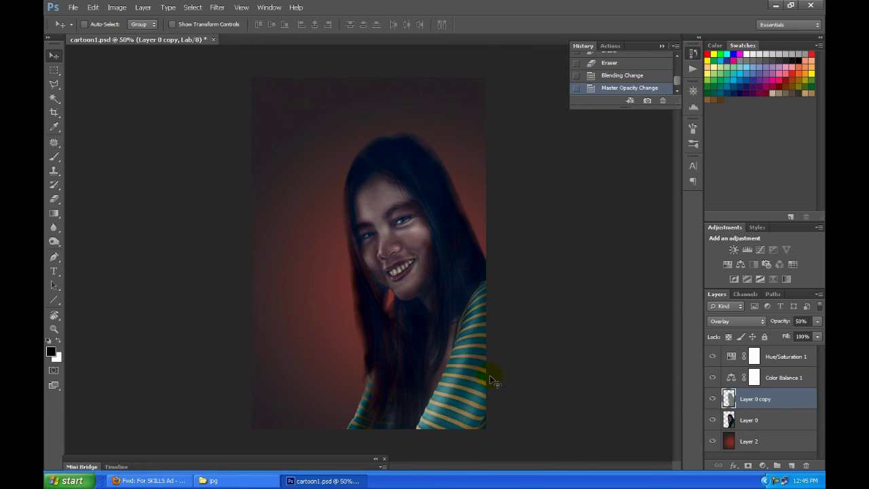
left_click(746, 421)
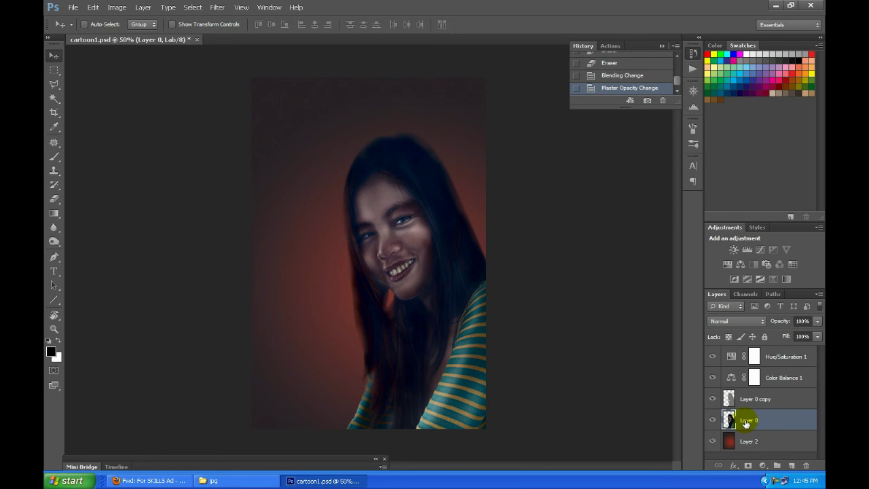
- Add a Curves layer above Layer 0 copy with its midpoint nudged slightly down-right
right_click(747, 421)
left_click(770, 417)
left_click(755, 399)
left_click(762, 466)
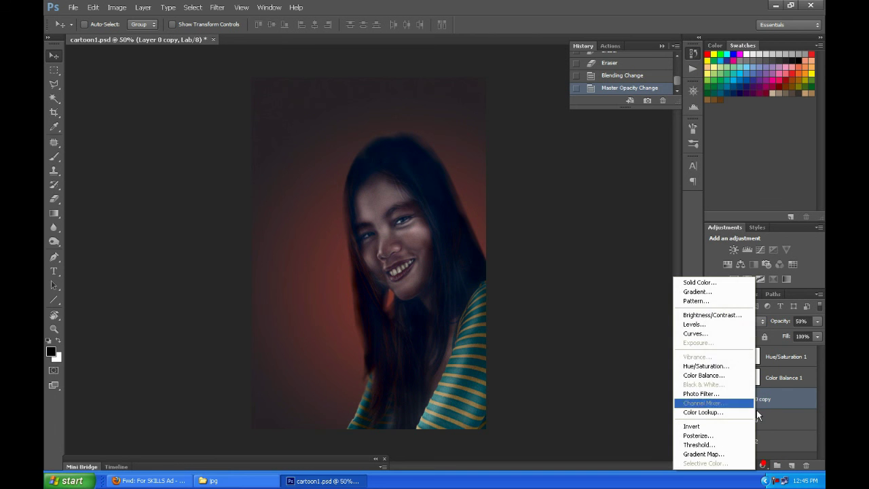
left_click(712, 334)
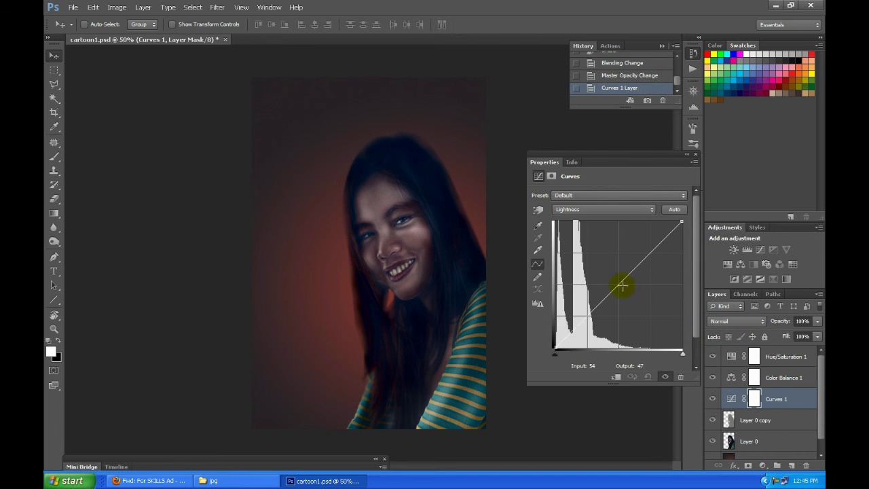
left_click(618, 281)
left_click_drag(619, 281, 615, 277)
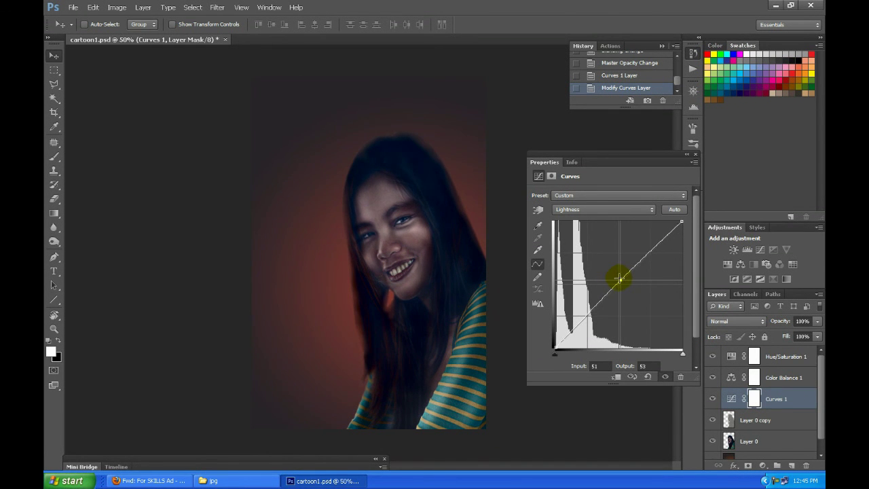
left_click_drag(615, 277, 622, 280)
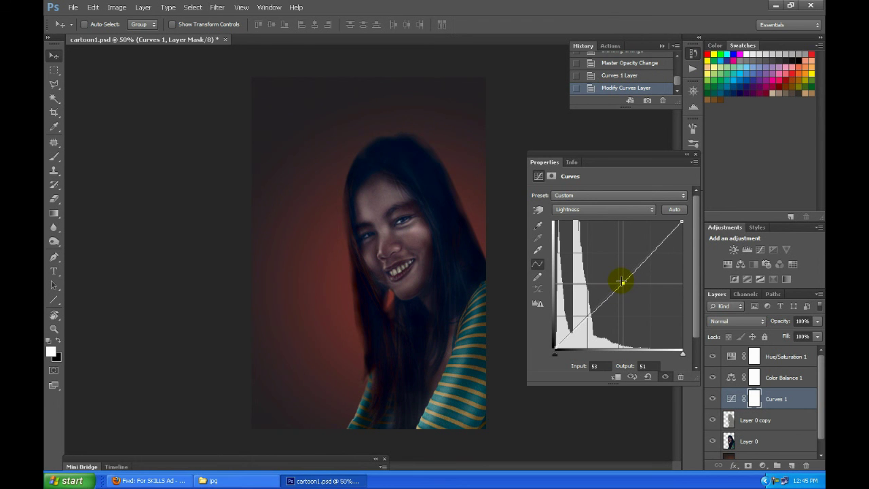
mouse_move(622, 280)
left_mouse_down()
mouse_move(622, 271)
mouse_move(629, 281)
left_mouse_up()
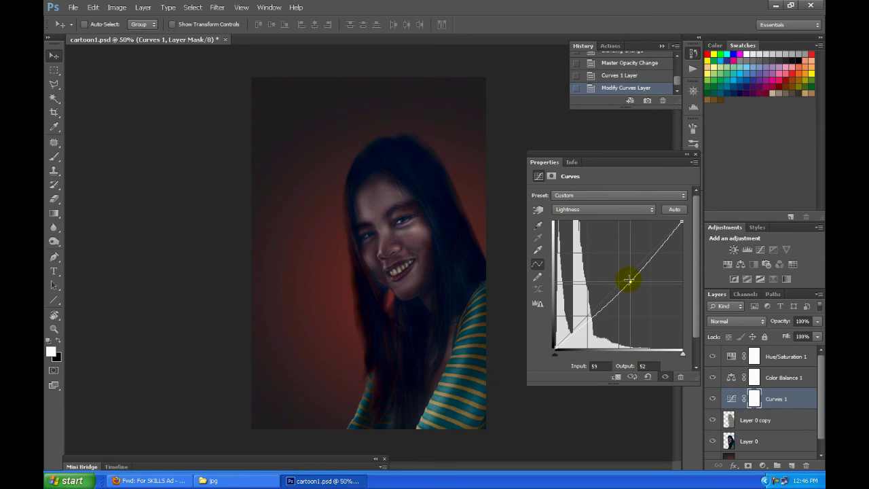
left_click(694, 152)
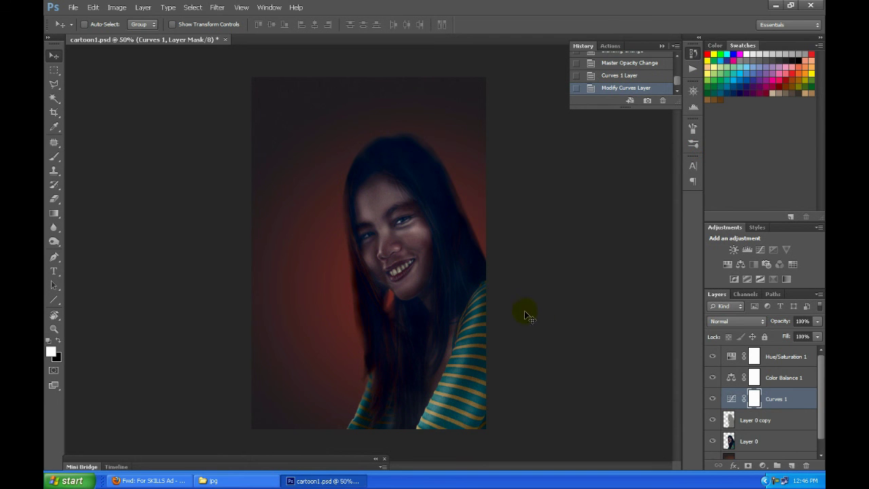
scroll(793, 405, "down", 1)
- Compare Curves 1 before and after, then target Layer 0's Lightness channel with the composite visible
left_click(710, 385)
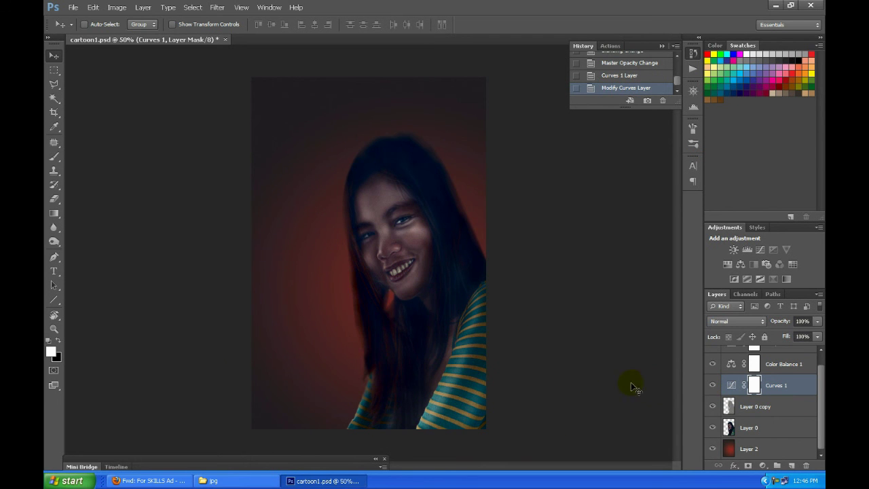
left_click(751, 425)
left_click(746, 294)
left_click(743, 329)
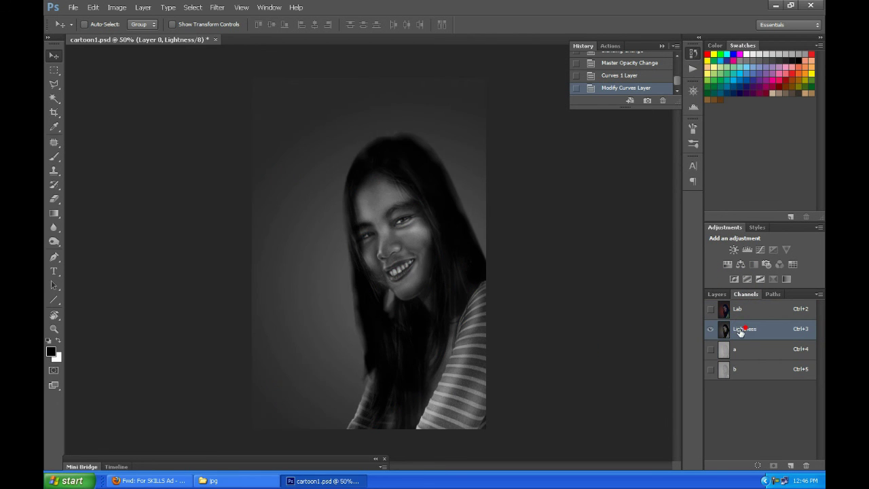
left_click(710, 308)
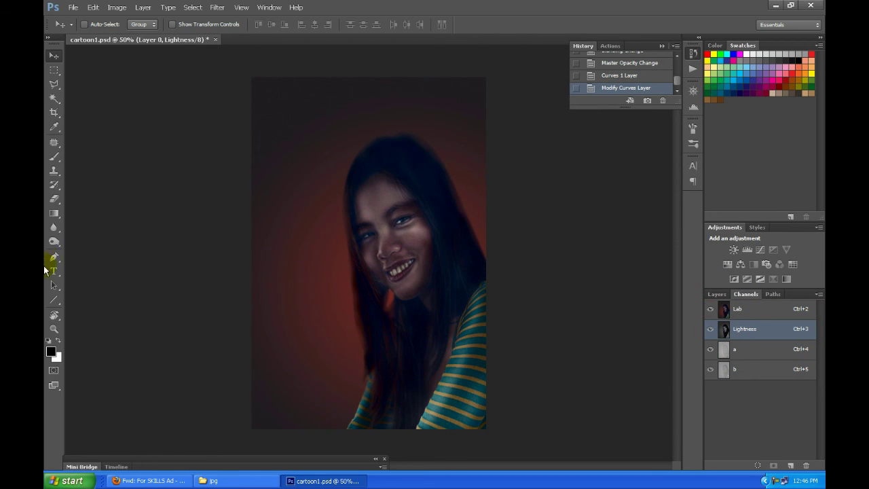
- Choose the Dodge Tool (Midtones, 19% exposure) with a 250 px brush
left_click(54, 241)
right_click(54, 241)
left_click(85, 238)
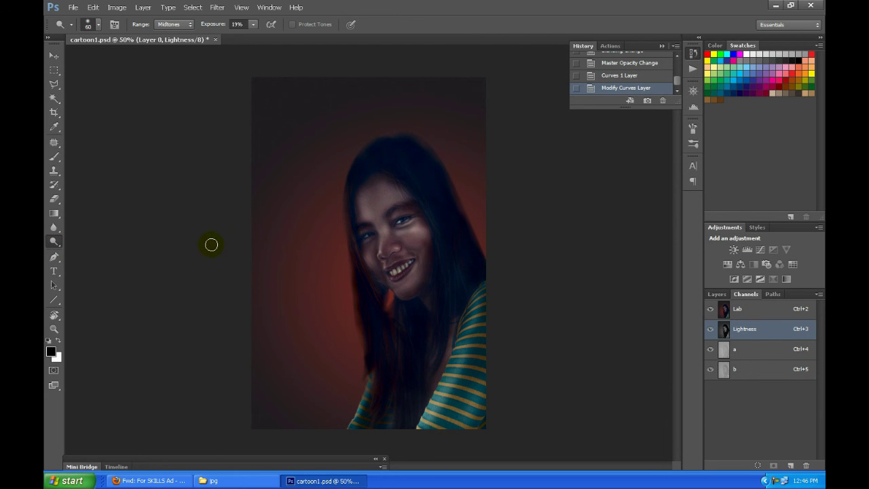
key("bracketright")
key("bracketright")
key("bracketright")
- Dodge the girl's hair, face and striped shirt, undoing the unwanted strokes
left_click_drag(344, 194, 378, 223)
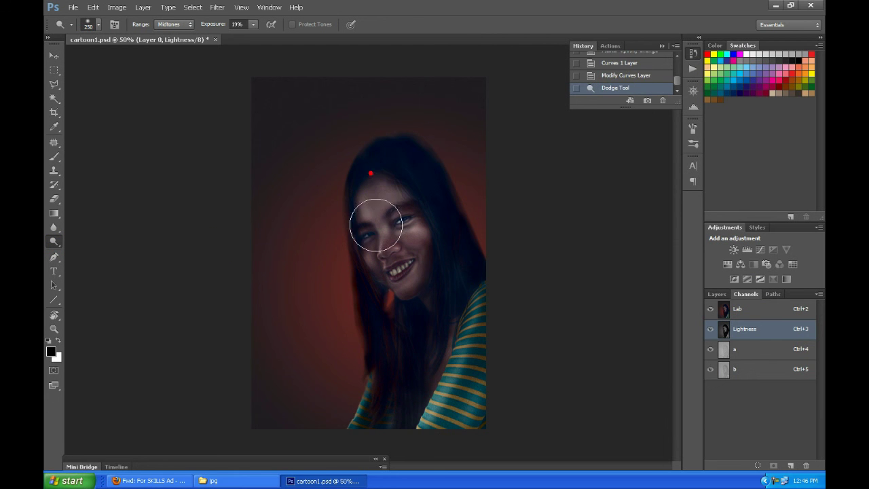
left_click(398, 184)
left_click(410, 211)
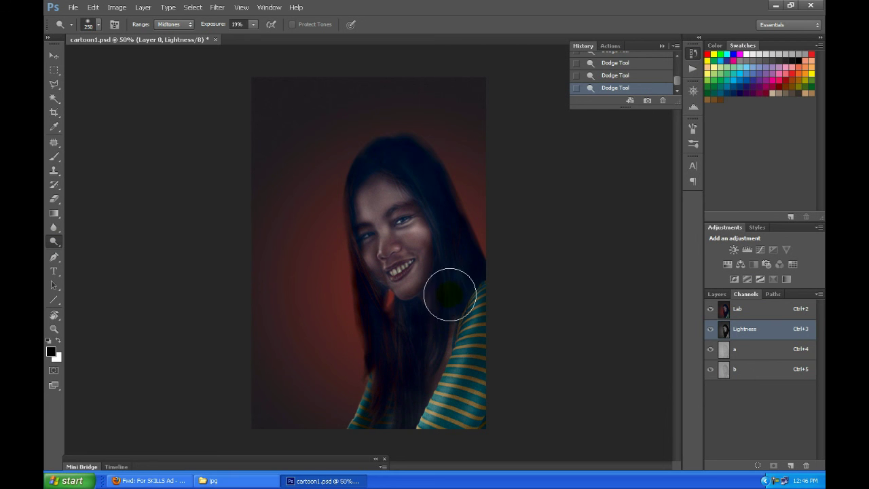
key("ctrl+z")
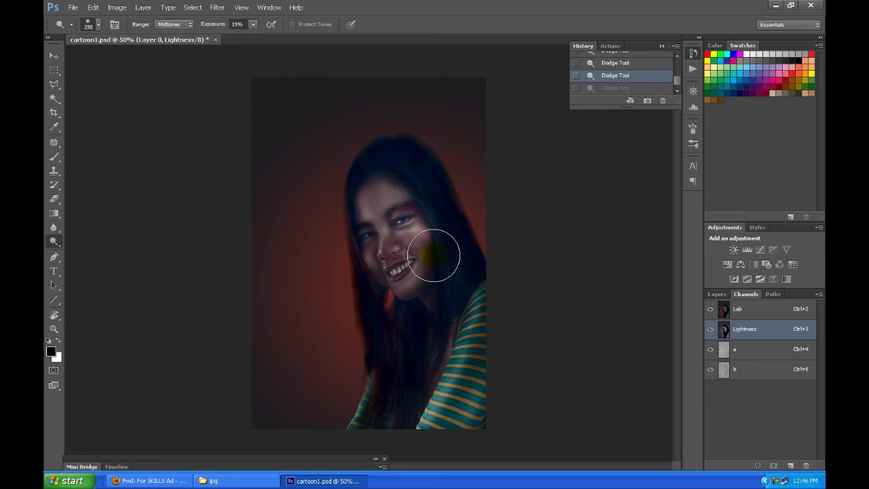
left_click(428, 253)
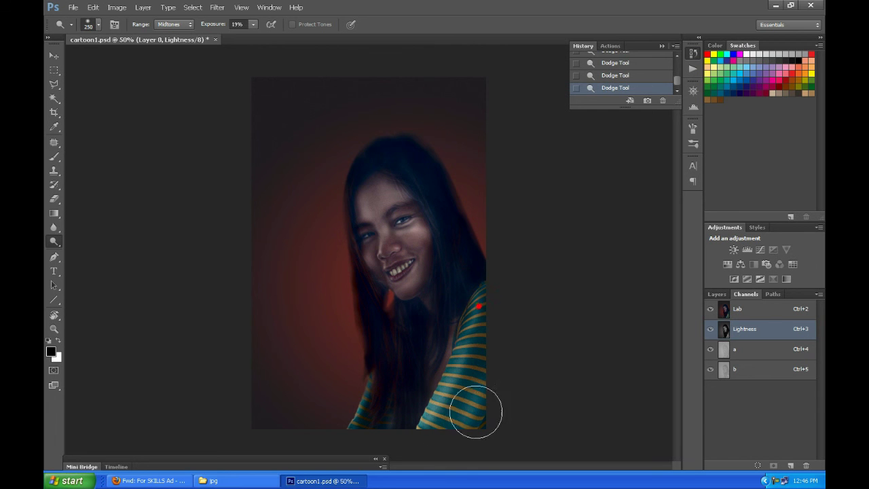
left_click(398, 405)
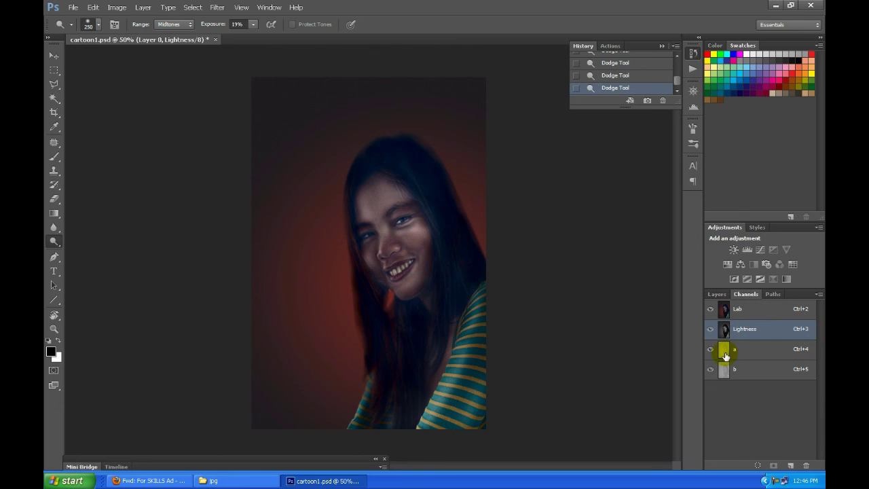
key("ctrl+z")
- Raise Layer 0 copy's Overlay opacity to 75%
left_click(717, 294)
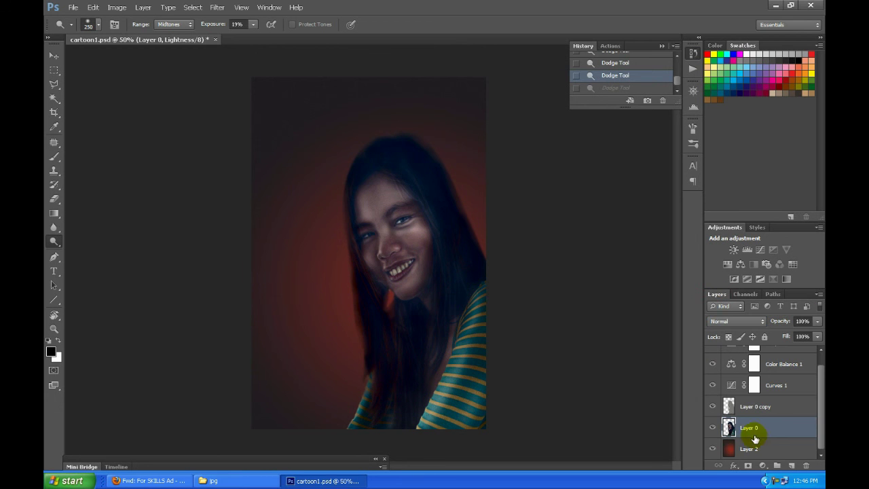
left_click(740, 407)
left_click(817, 322)
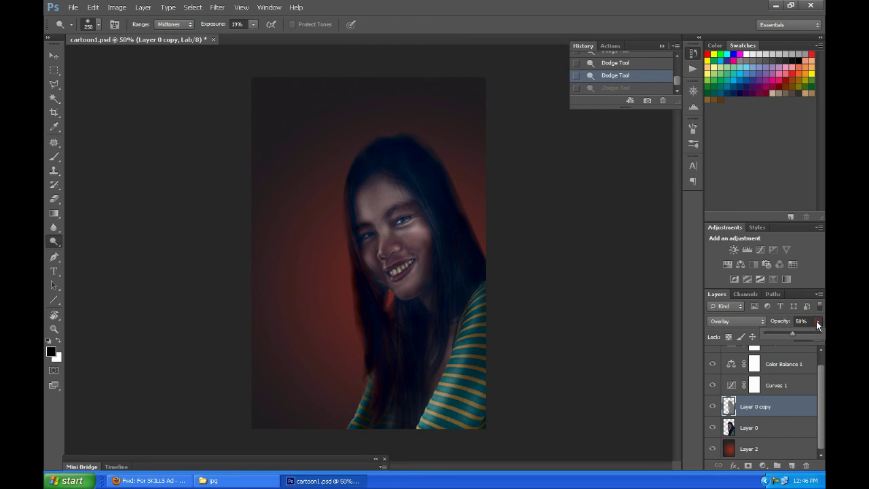
left_click(808, 336)
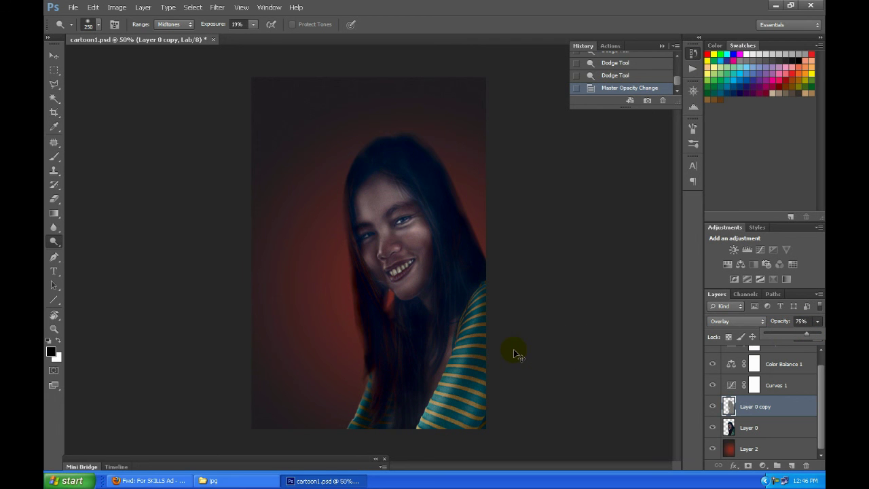
- Inspect the face at 100% zoom, return to 50%, and save cartoon1.psd
key("ctrl+plus")
key("ctrl+plus")
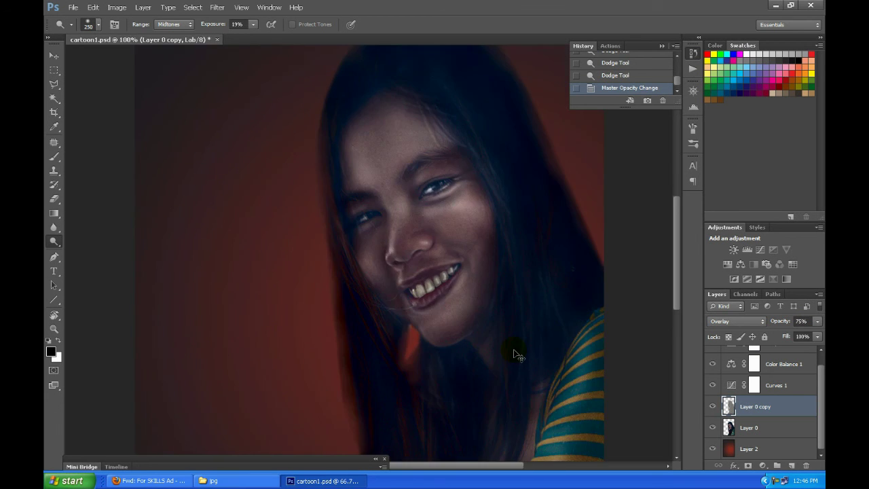
key("ctrl+minus")
key("ctrl+plus")
key("ctrl+plus")
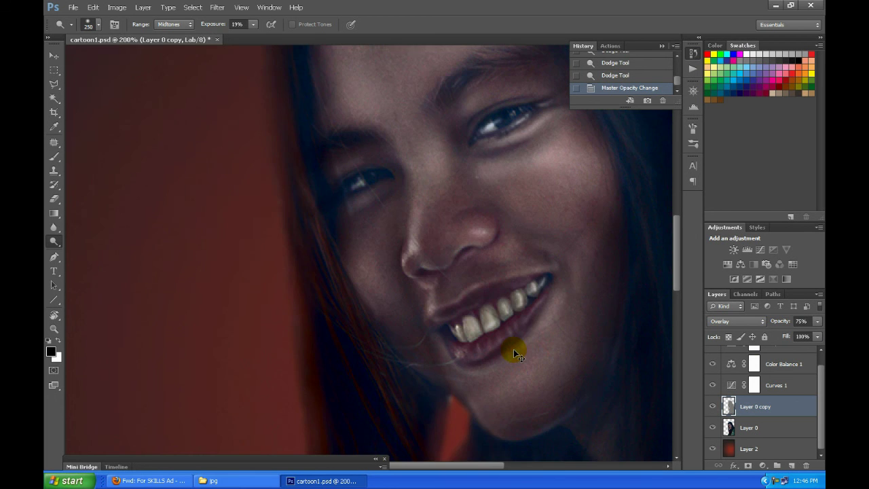
key("ctrl+minus")
key("ctrl+minus")
key("ctrl+minus")
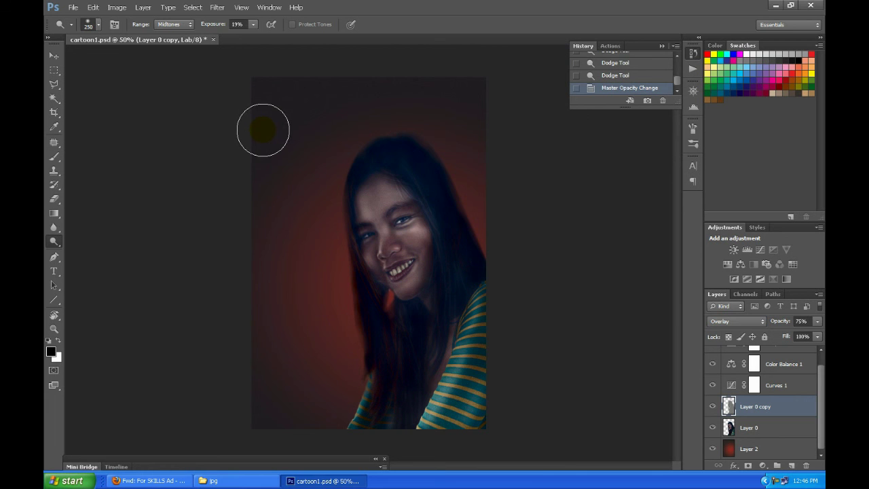
key("ctrl+s")
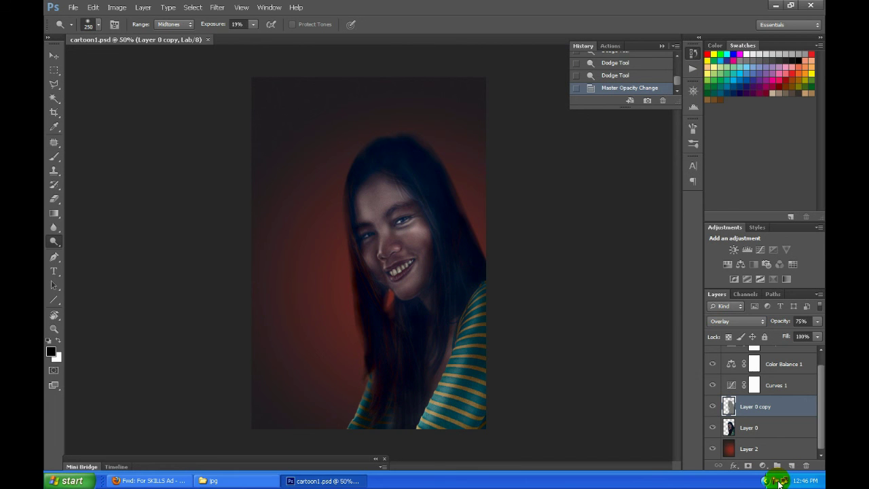
left_click(778, 483)
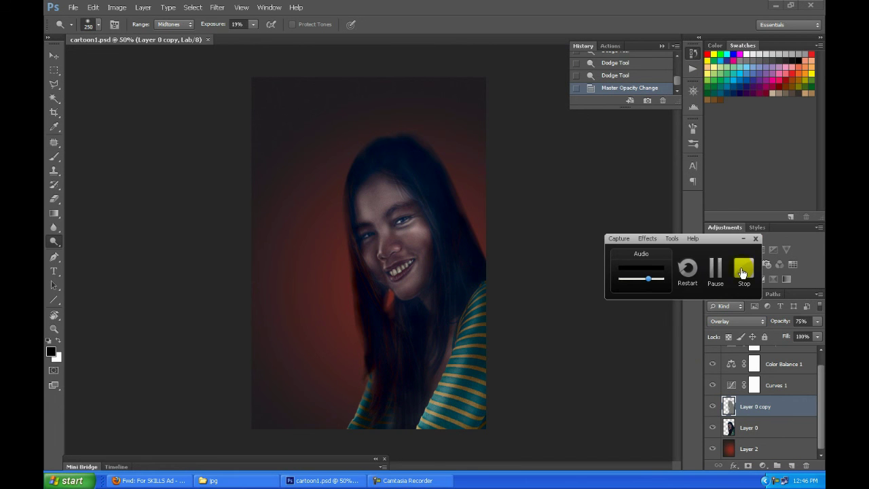